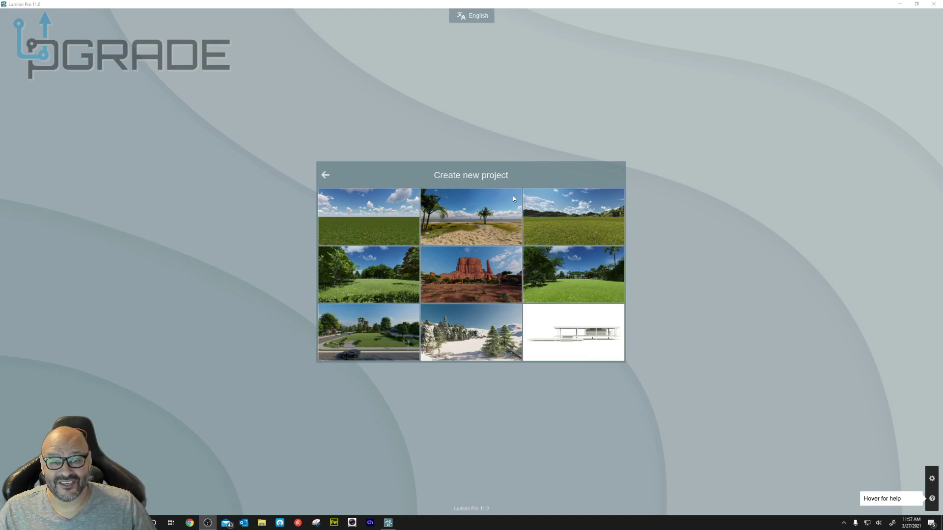
Create a new project from the flat grass template and open the Nature library for placing plants.
{"action": "left_click", "coordinate": [371, 216]}
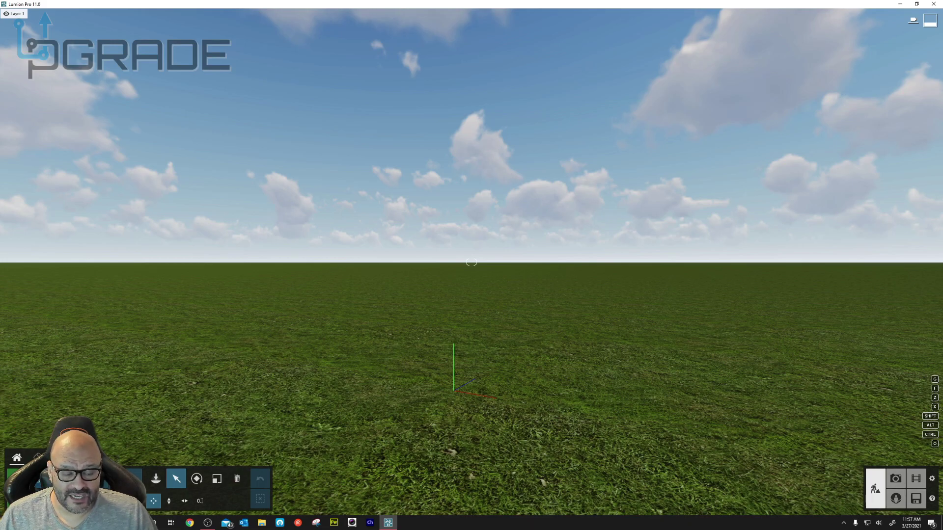
{"action": "left_click", "coordinate": [156, 479]}
{"action": "left_click", "coordinate": [49, 479]}
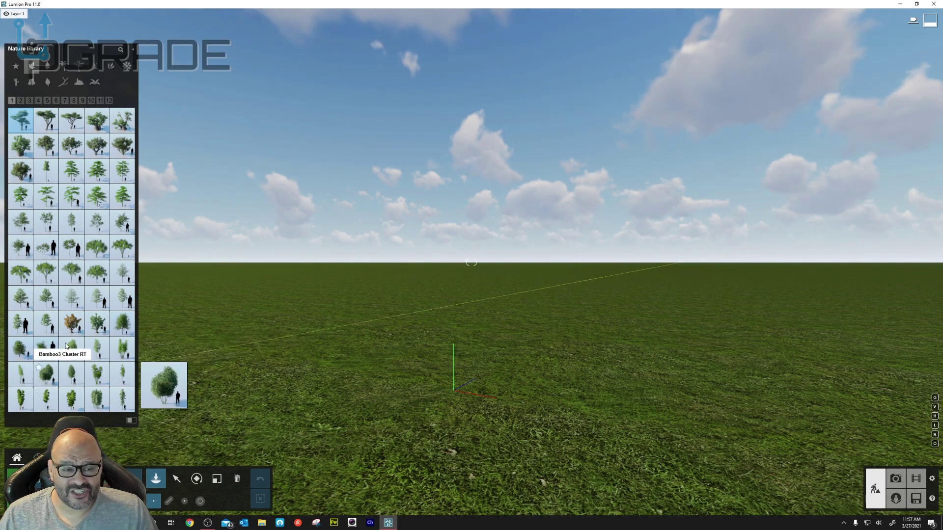
Try the large thumbnails in the Nature library, then return to the small ones.
{"action": "mouse_move", "coordinate": [66, 335]}
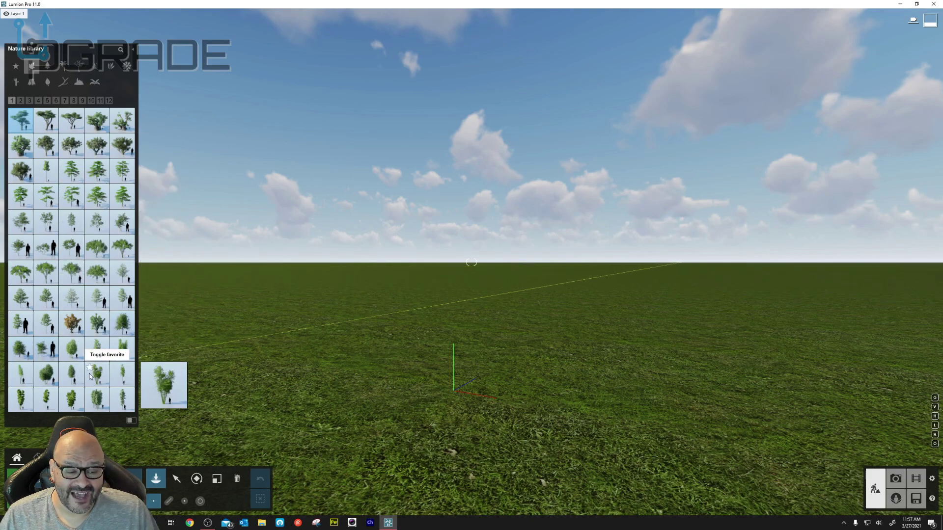
{"action": "left_click", "coordinate": [130, 421]}
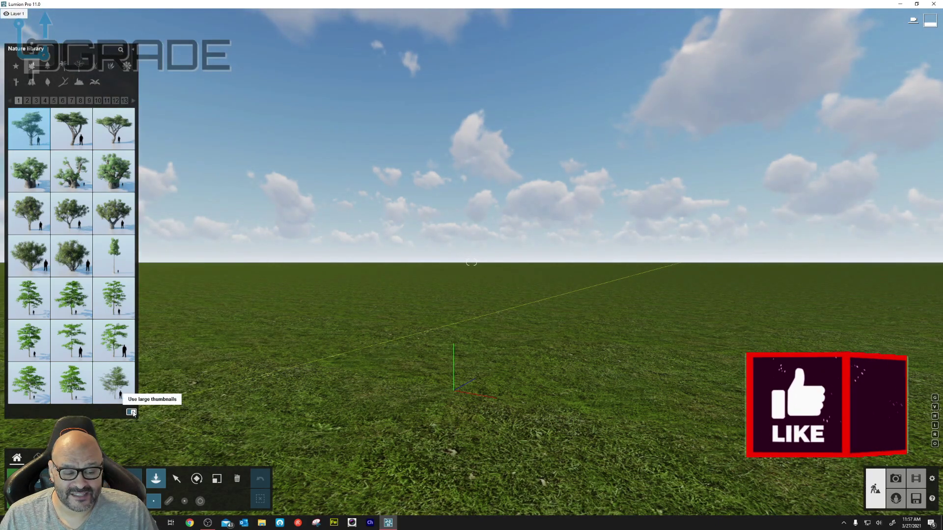
{"action": "left_click", "coordinate": [131, 412]}
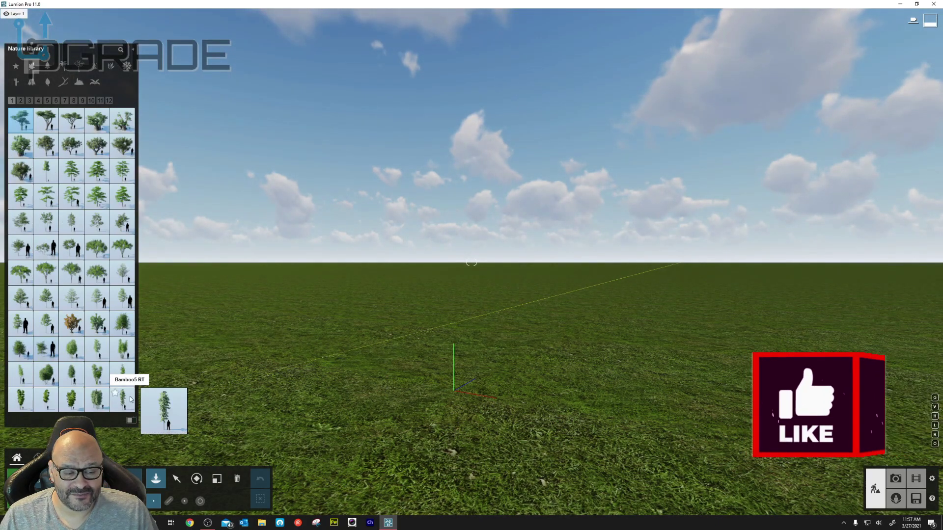
Place a single slender tree on the grass near the horizon and a line of the same trees beside it, running toward the camera.
{"action": "left_click", "coordinate": [72, 229]}
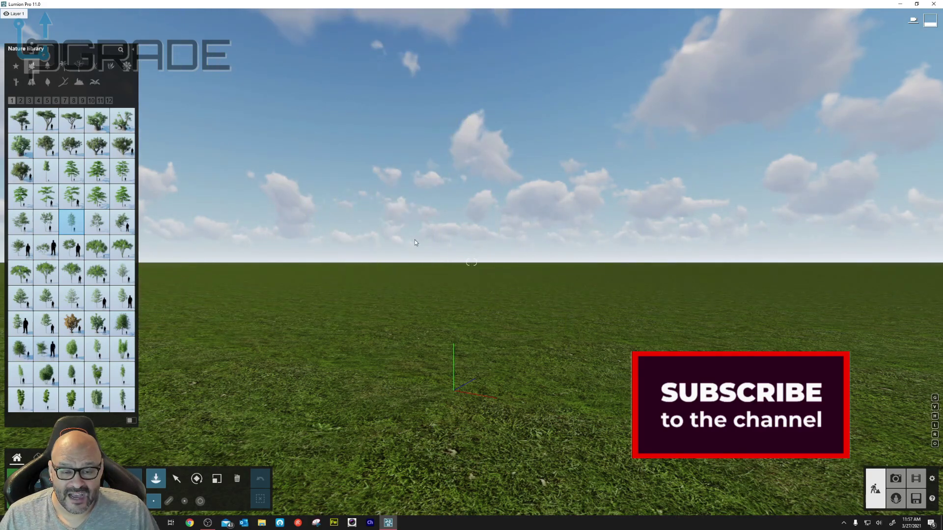
{"action": "left_click", "coordinate": [415, 274]}
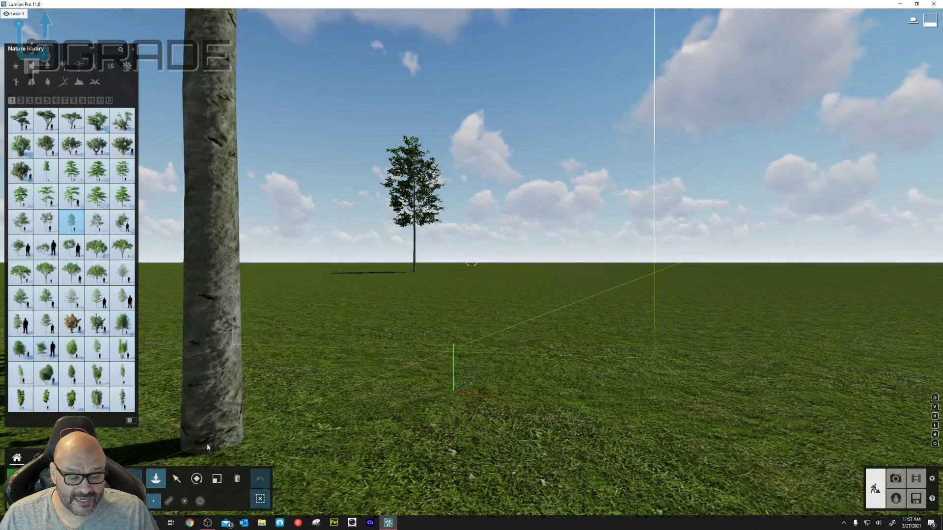
{"action": "left_click", "coordinate": [168, 501]}
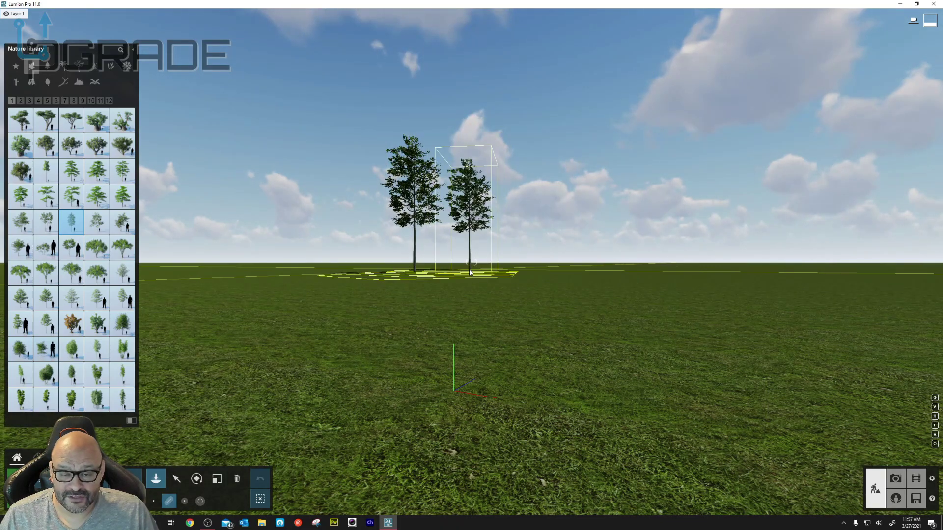
{"action": "left_click", "coordinate": [473, 271]}
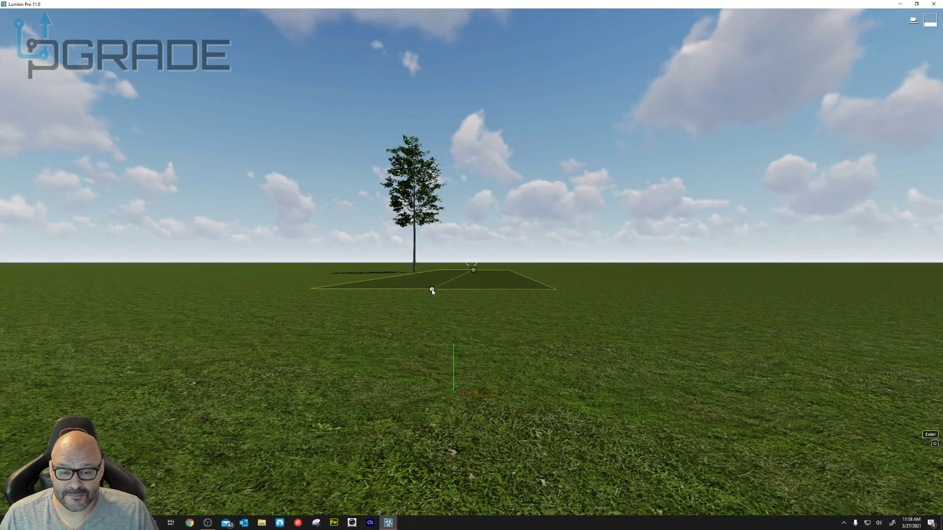
{"action": "left_click", "coordinate": [431, 290]}
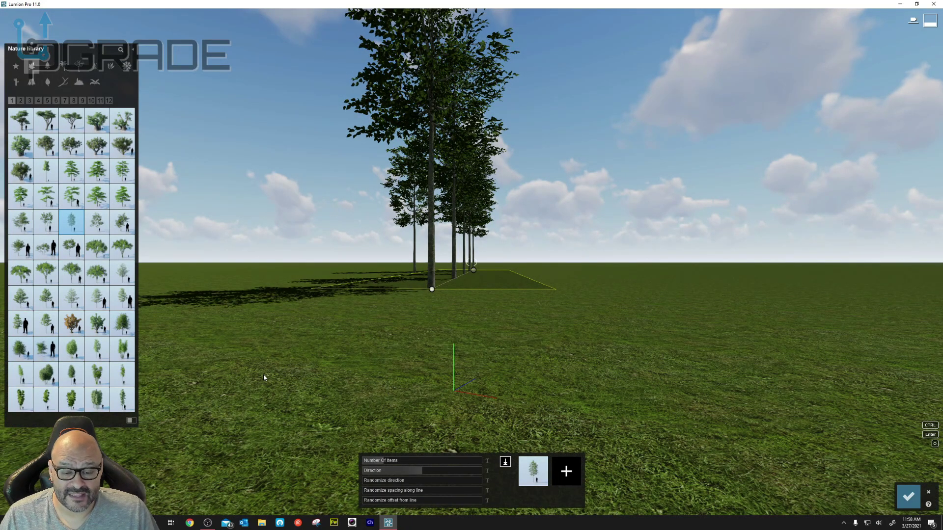
Place a short line mixing the slender tree with a pink-blossom tree from library page 5, to the right of the first line.
{"action": "left_click", "coordinate": [31, 100]}
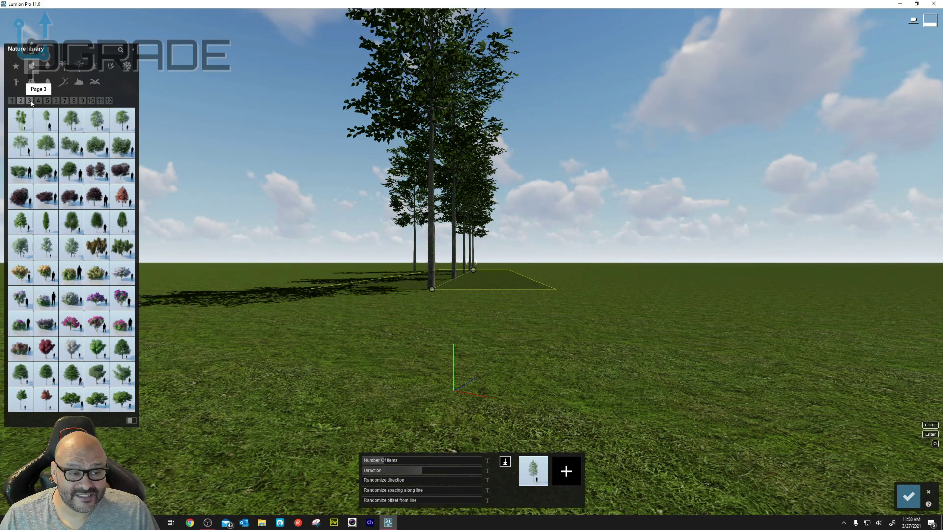
{"action": "left_click", "coordinate": [32, 101]}
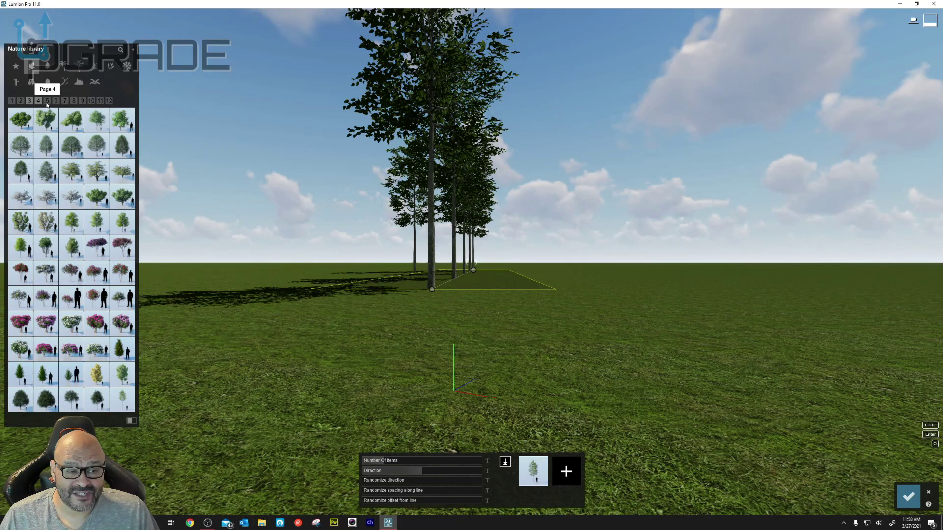
{"action": "left_click", "coordinate": [40, 101]}
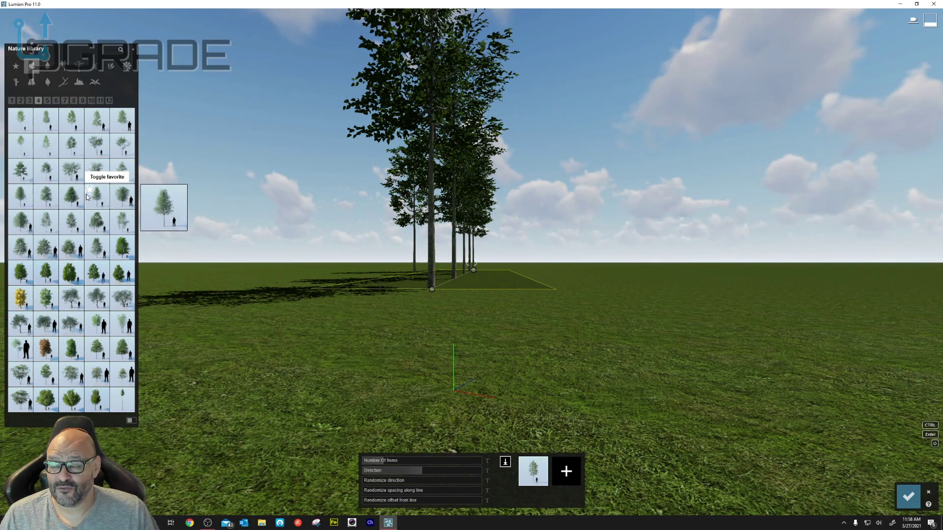
{"action": "left_click", "coordinate": [47, 102]}
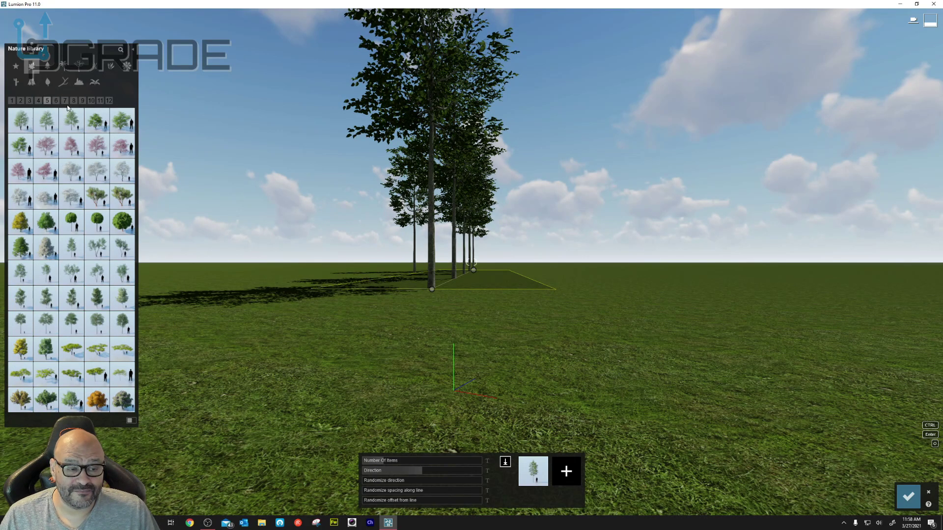
{"action": "left_click", "coordinate": [46, 146]}
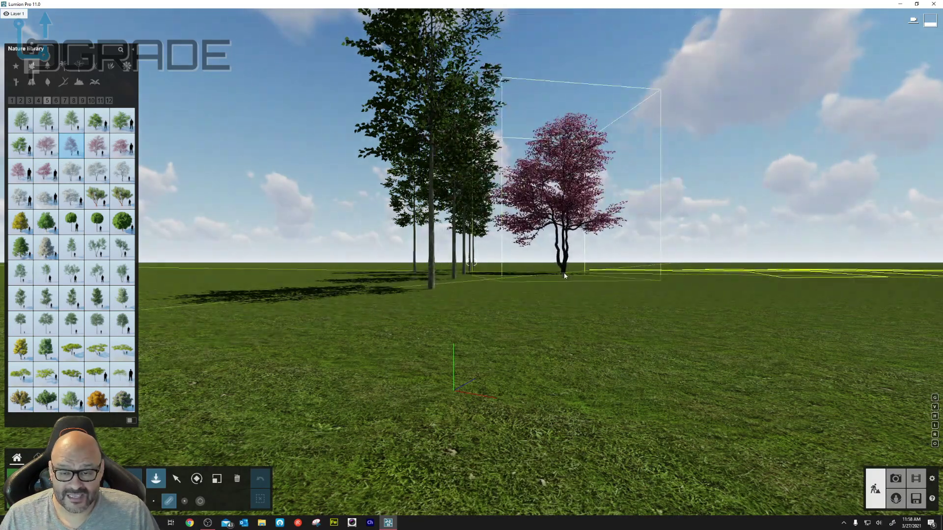
{"action": "left_click", "coordinate": [98, 148]}
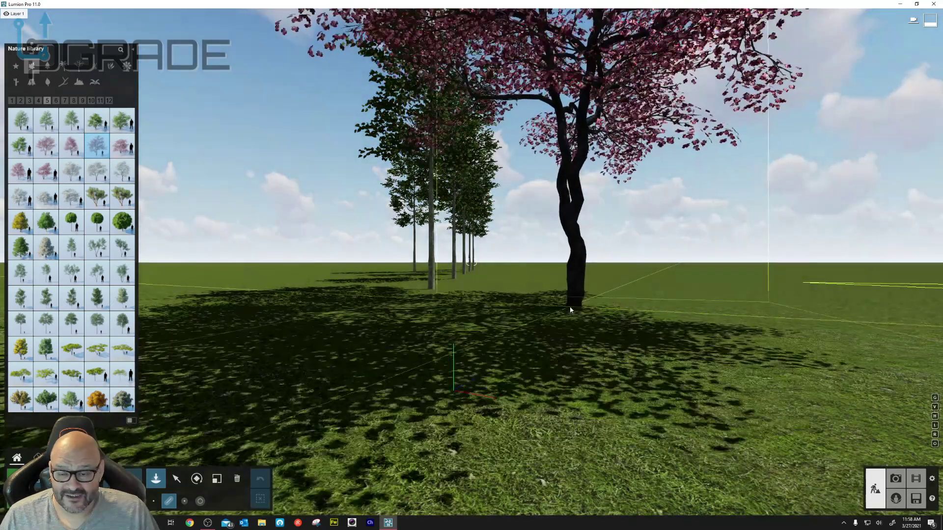
{"action": "left_click", "coordinate": [565, 279]}
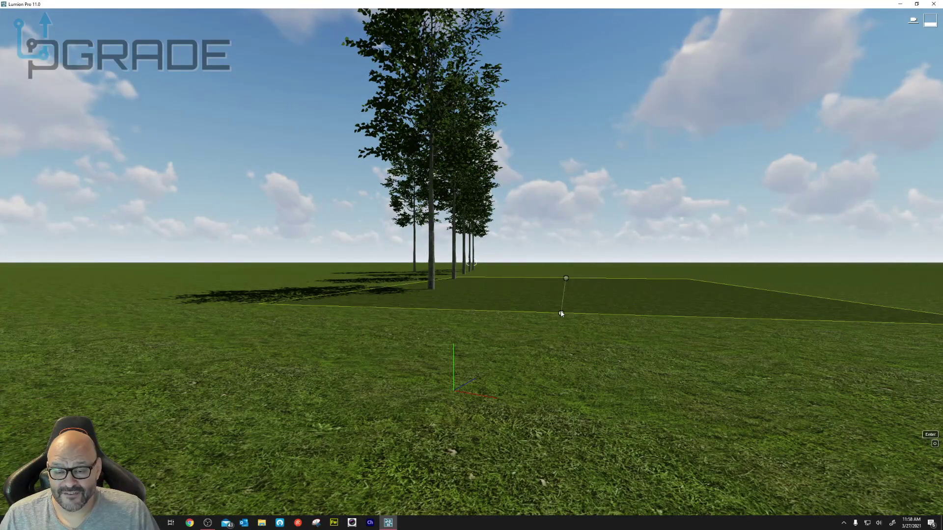
{"action": "left_click", "coordinate": [398, 283]}
{"action": "left_click", "coordinate": [550, 293]}
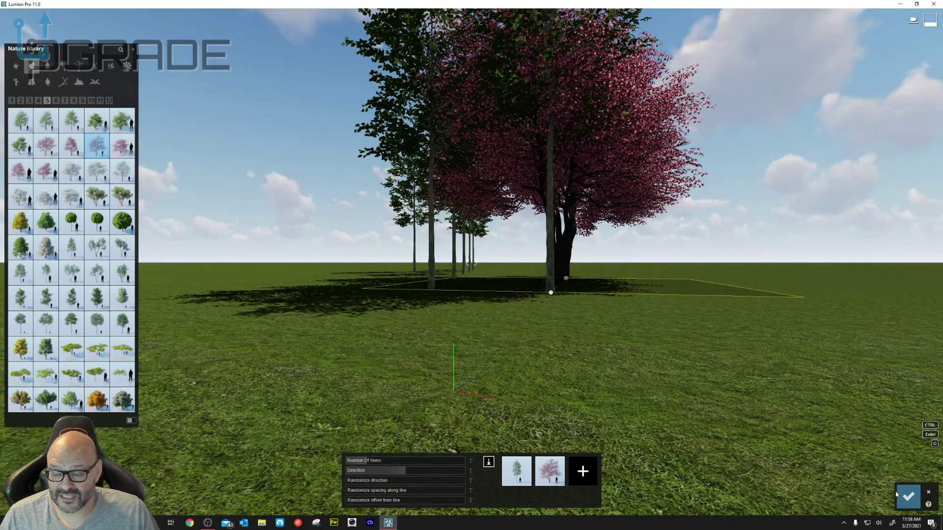
{"action": "left_click", "coordinate": [906, 497]}
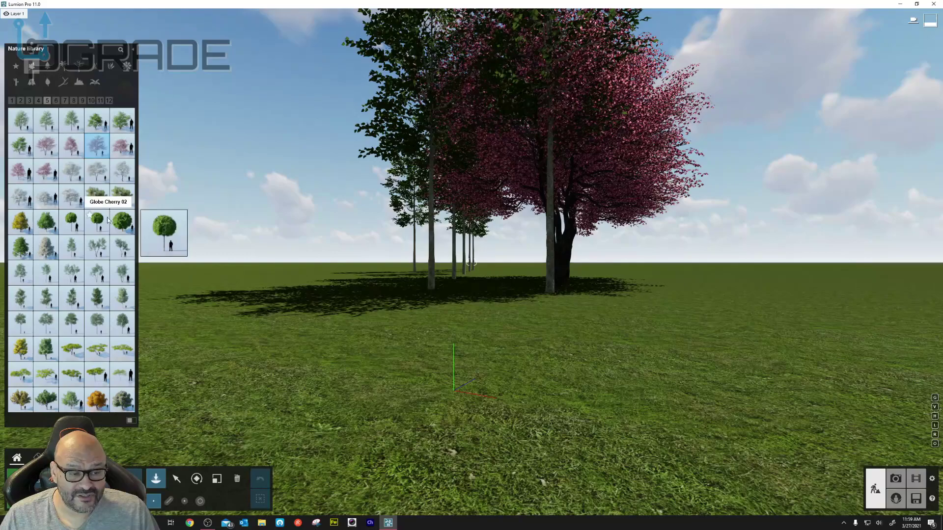
Choose Globe Cherry 02 and preview it on the grass left of the tree lines.
{"action": "left_click", "coordinate": [87, 224]}
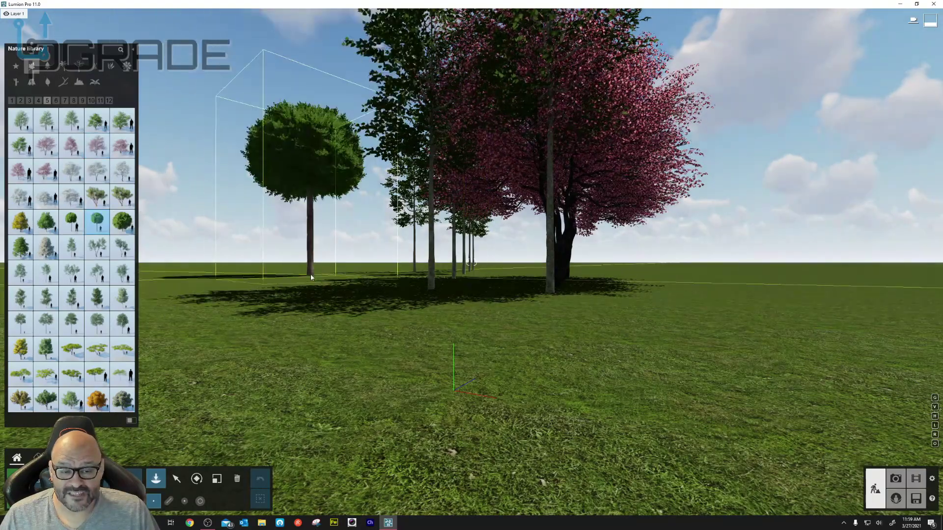
{"action": "scroll", "coordinate": [311, 276], "scroll_direction": "down", "scroll_amount": 5}
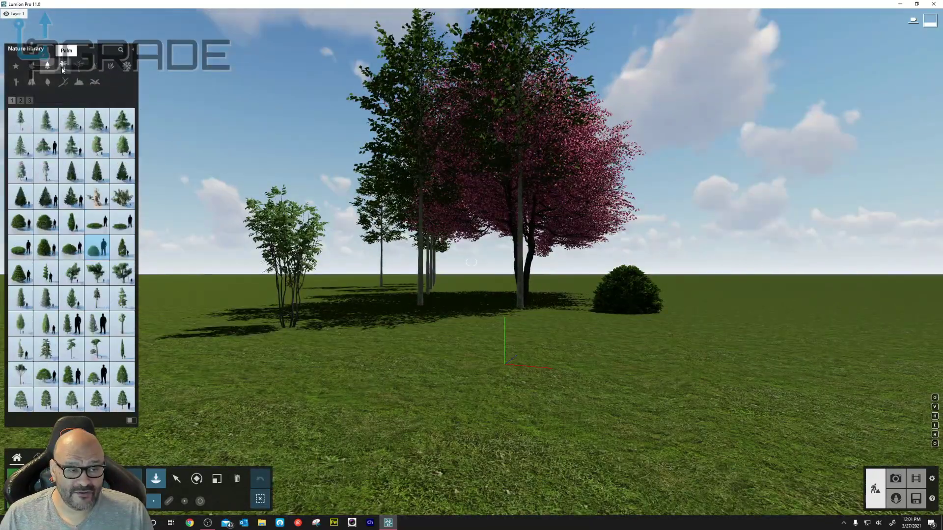
Place the wide, flat-crowned conifer from library page 3 on the grass to the right of the round bush.
{"action": "left_click", "coordinate": [21, 100]}
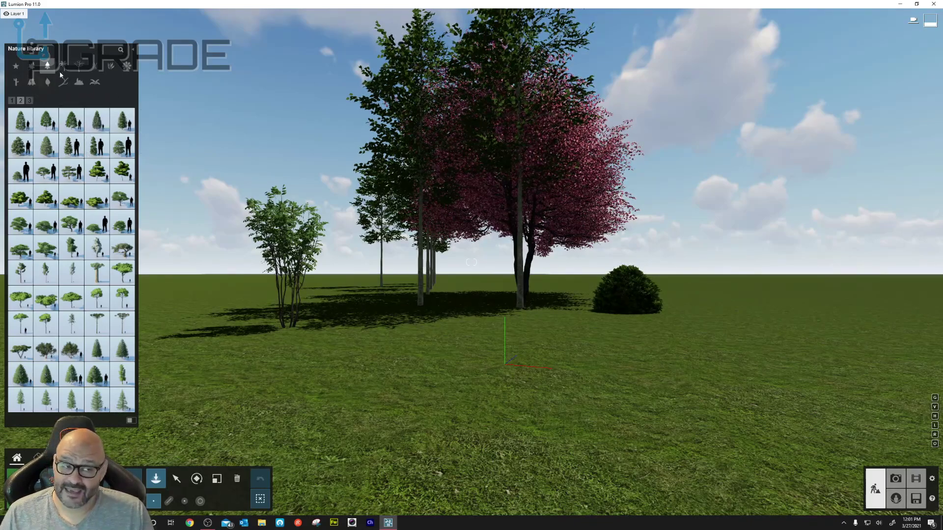
{"action": "left_click", "coordinate": [30, 101]}
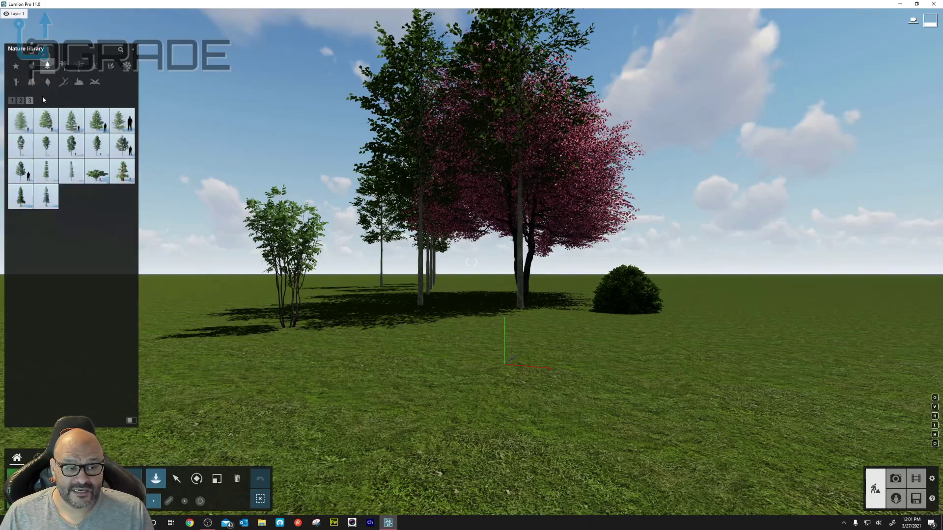
{"action": "left_click", "coordinate": [100, 173]}
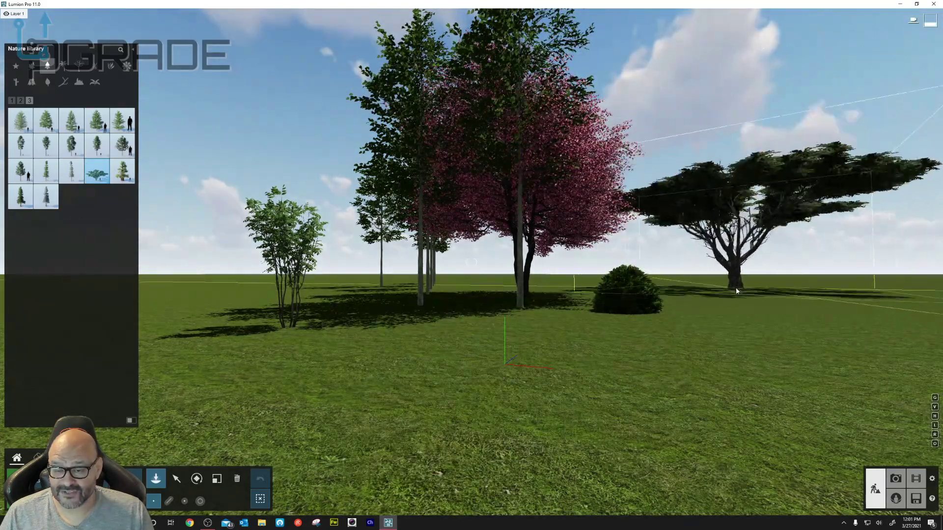
{"action": "left_click", "coordinate": [744, 294]}
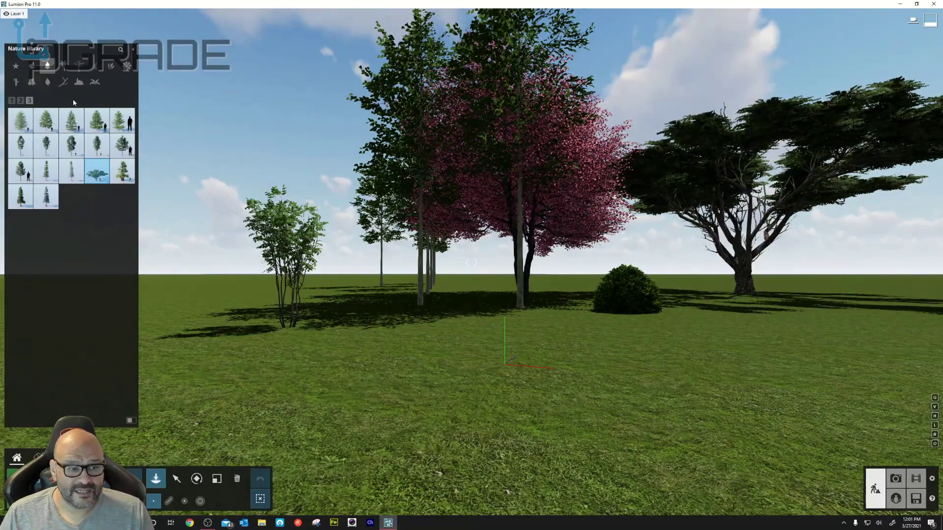
Place a tall palm from the palm category on the grass to the left of the multi-stemmed small tree.
{"action": "left_click", "coordinate": [62, 71]}
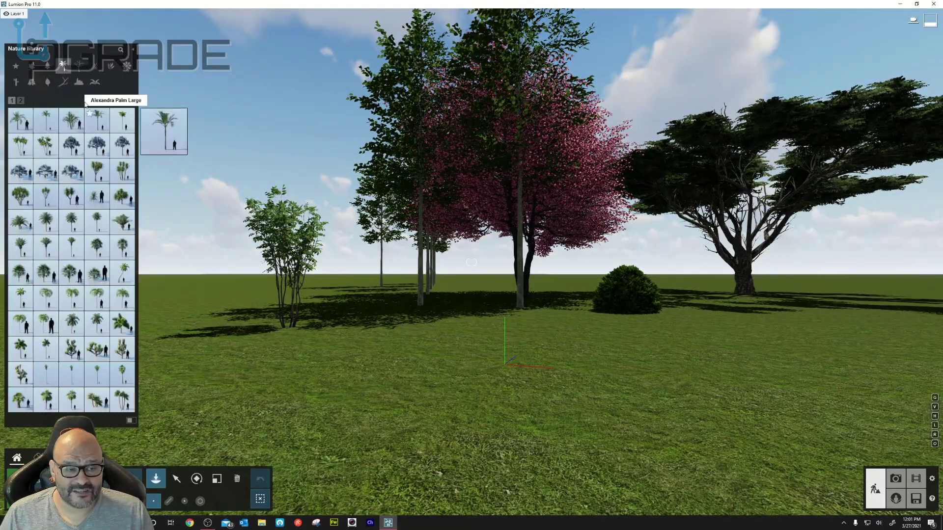
{"action": "mouse_move", "coordinate": [65, 148]}
{"action": "left_click", "coordinate": [46, 120]}
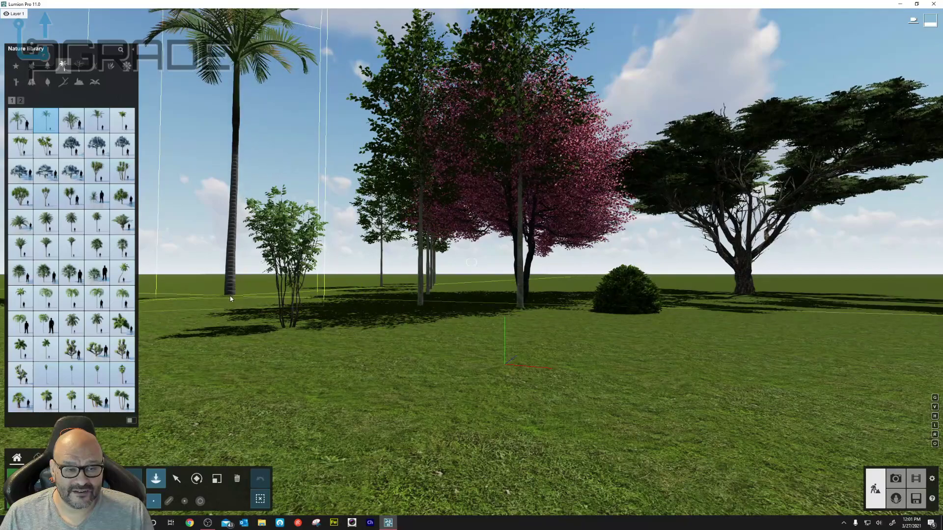
{"action": "left_click", "coordinate": [231, 299]}
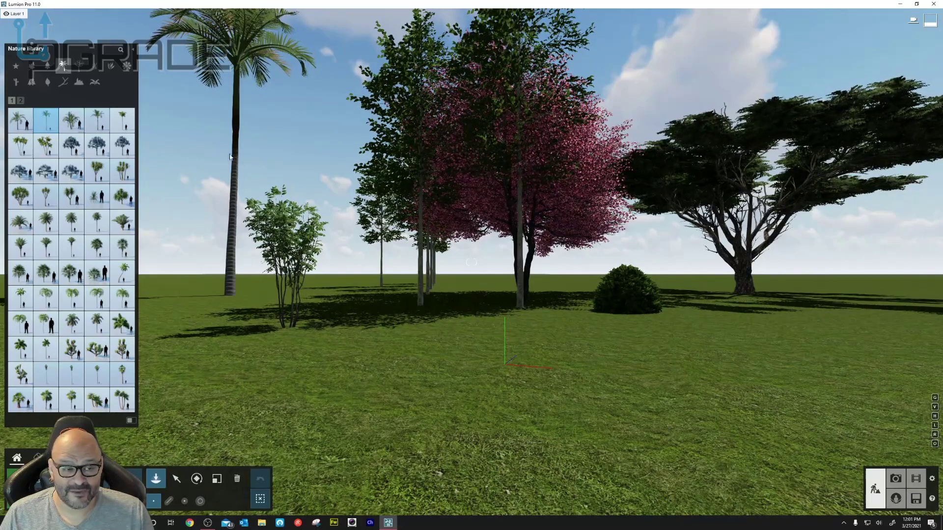
Place the bare dead tree DeadTreeV1-3 RT on the grass between the small multi-stemmed tree and the tree line.
{"action": "left_click", "coordinate": [79, 68]}
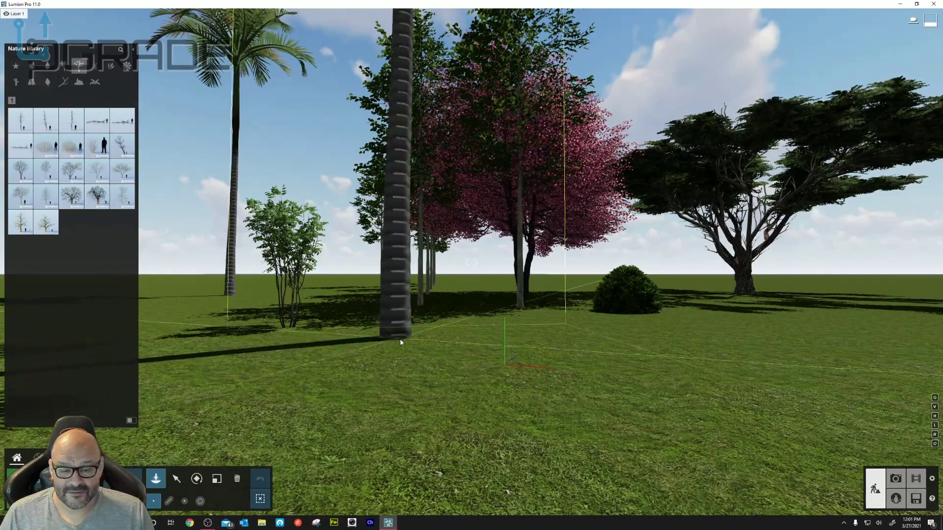
{"action": "left_click", "coordinate": [71, 120]}
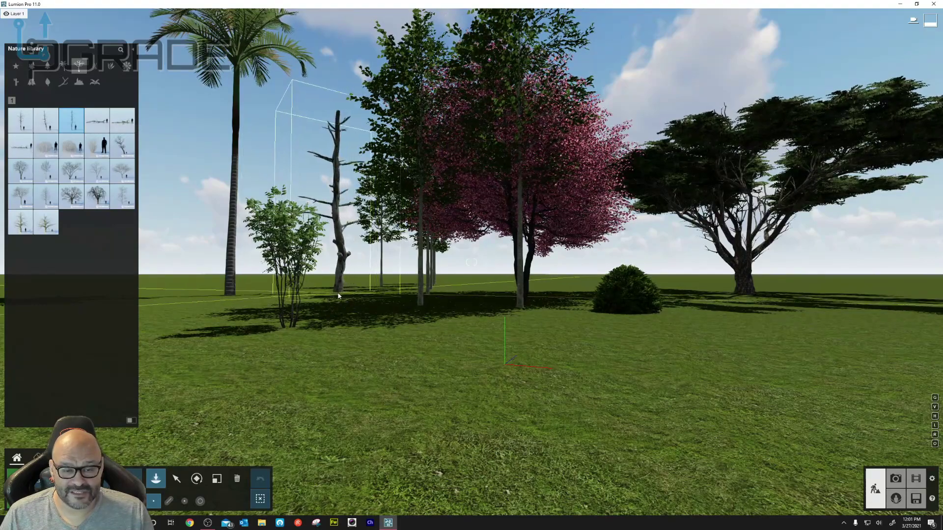
{"action": "left_click", "coordinate": [333, 291]}
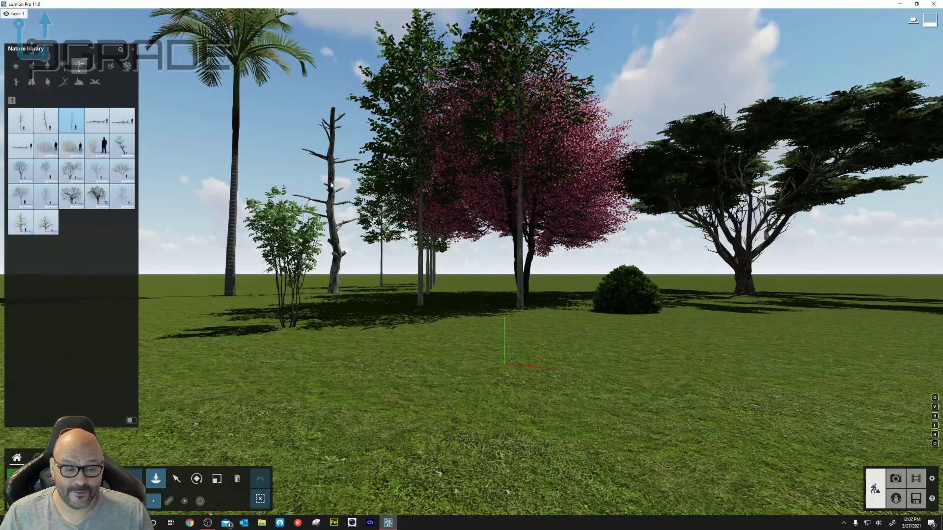
Rotate the dead tree so it lies flat on the ground like a fallen trunk, and view it up close.
{"action": "left_click", "coordinate": [176, 478]}
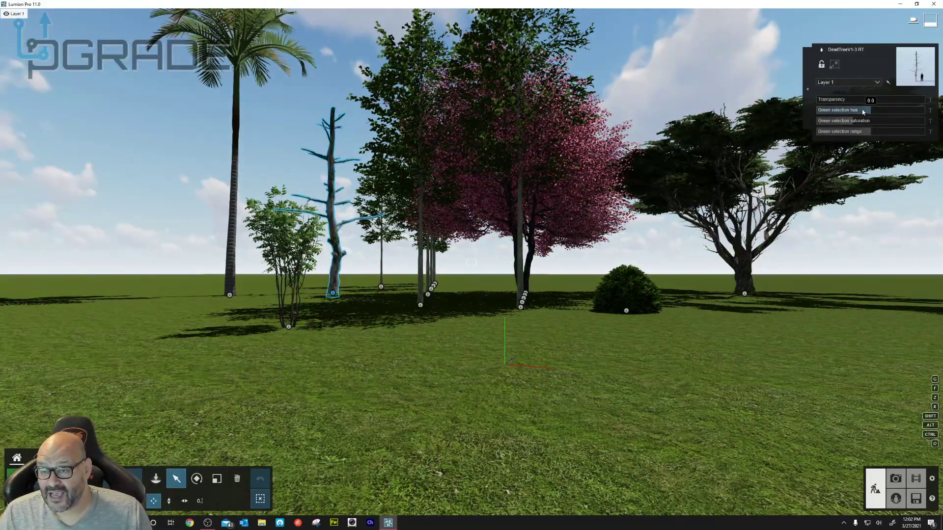
{"action": "left_click", "coordinate": [197, 480]}
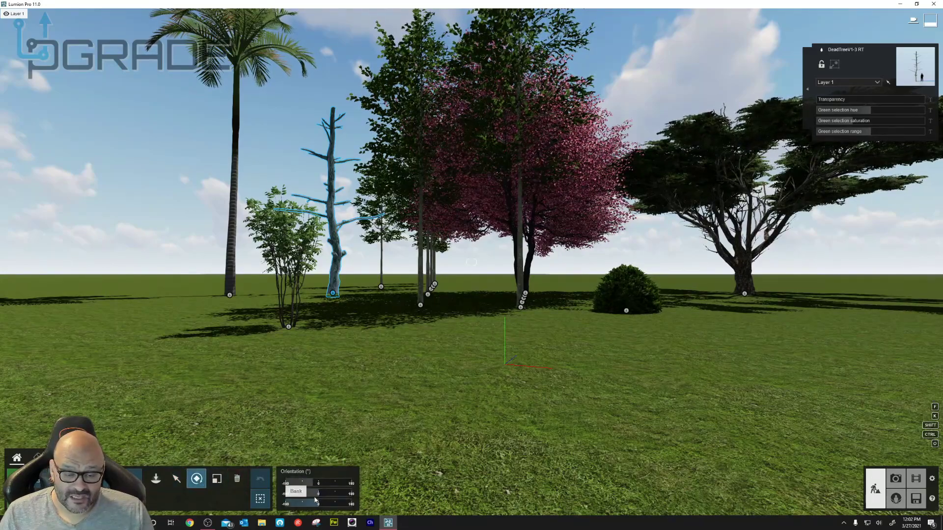
{"action": "left_click_drag", "start_coordinate": [314, 500], "coordinate": [311, 501]}
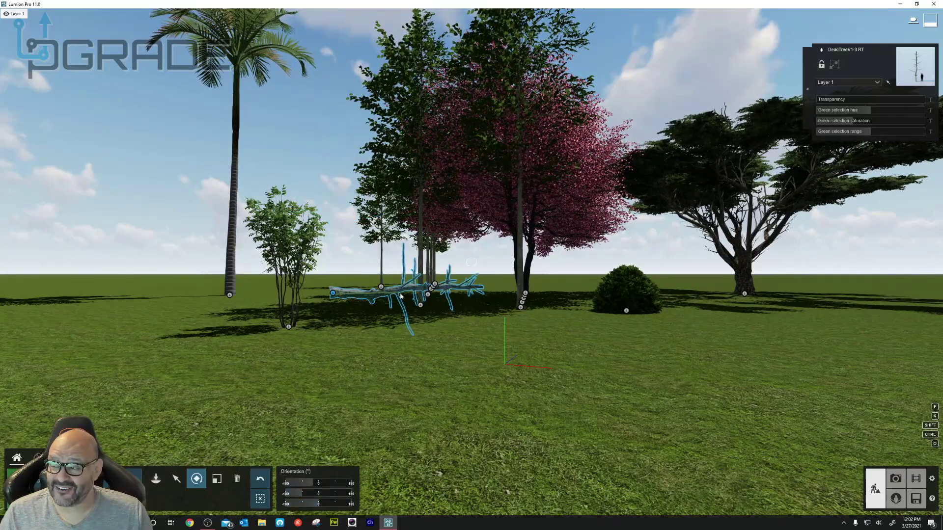
{"action": "key", "text": "w"}
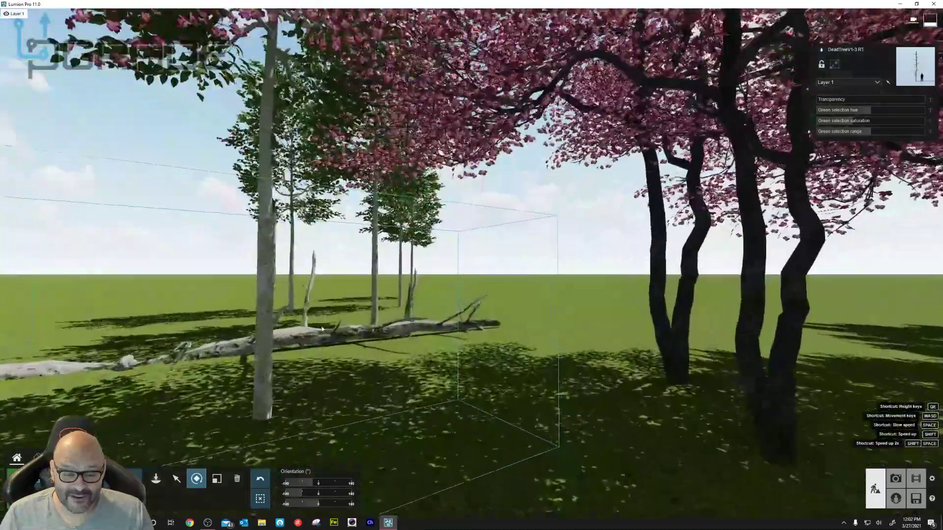
Examine the fallen dead tree among the other trees, ending with an overview of the whole planting.
{"action": "left_click", "coordinate": [322, 329]}
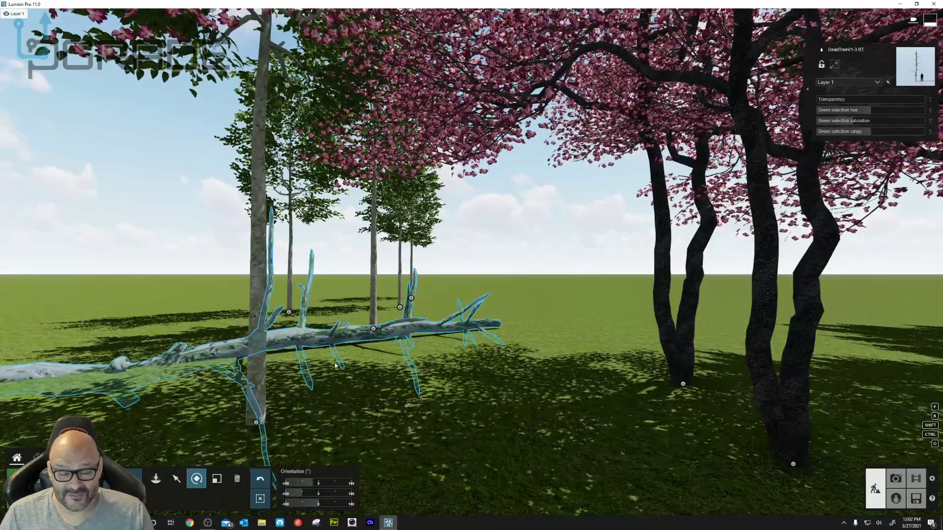
{"action": "key", "text": "s"}
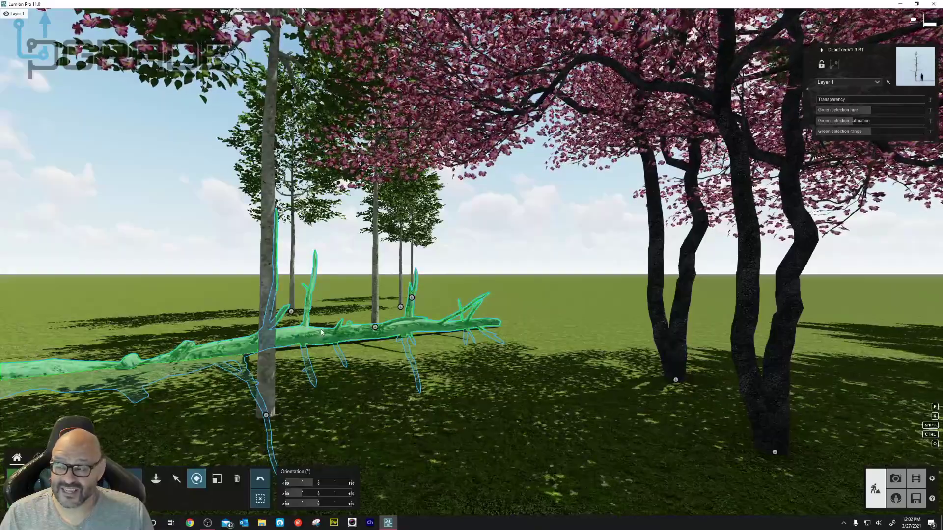
{"action": "key", "text": "s"}
{"action": "key", "text": "s"}
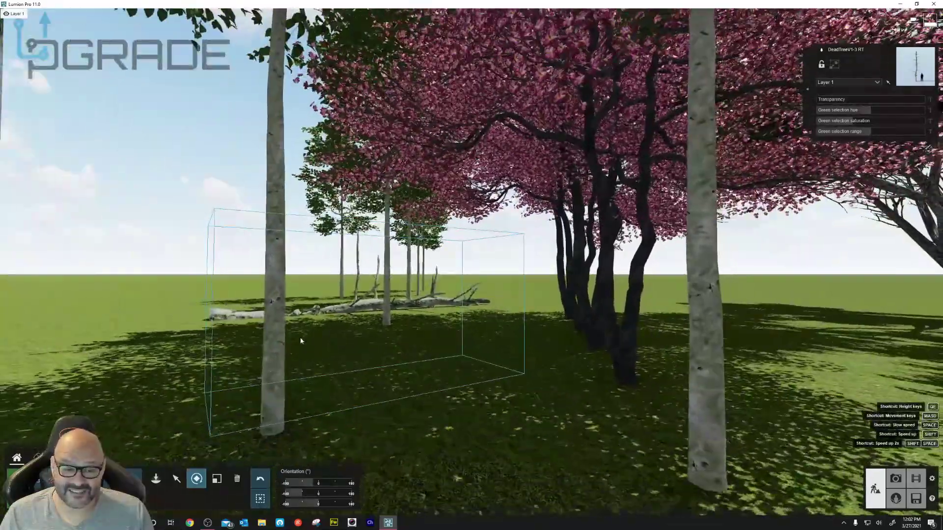
{"action": "scroll", "coordinate": [299, 336], "scroll_direction": "down", "scroll_amount": 3}
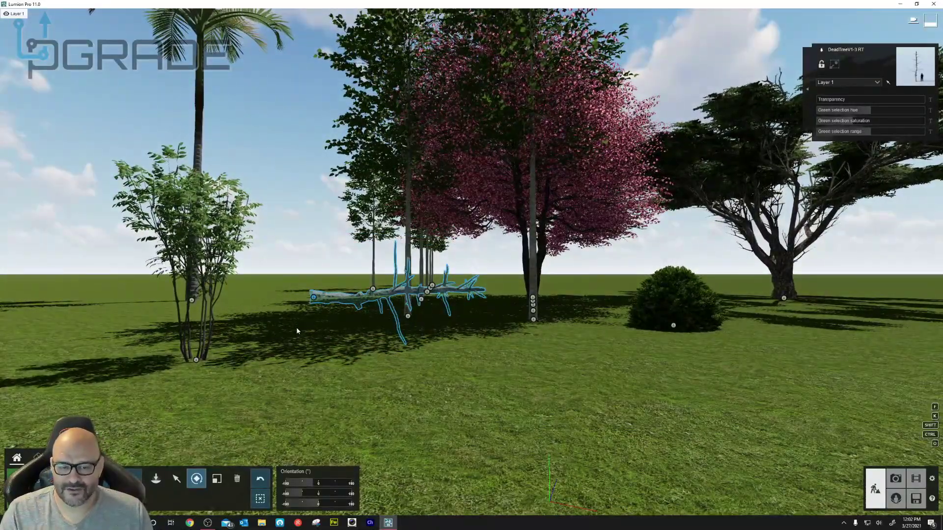
{"action": "scroll", "coordinate": [296, 331], "scroll_direction": "down", "scroll_amount": 3}
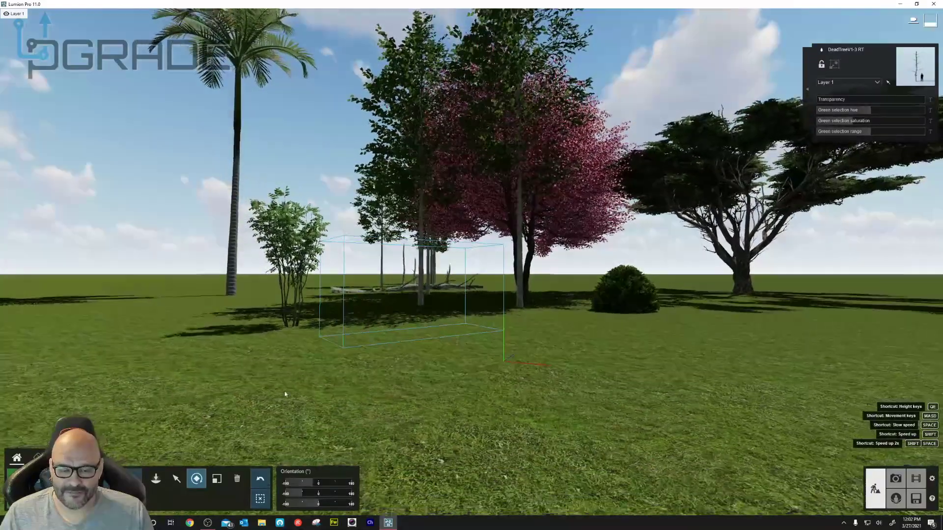
Place a plumed grass clump from the grass category on the grass to the right of the multi-stemmed small tree.
{"action": "left_click", "coordinate": [177, 480]}
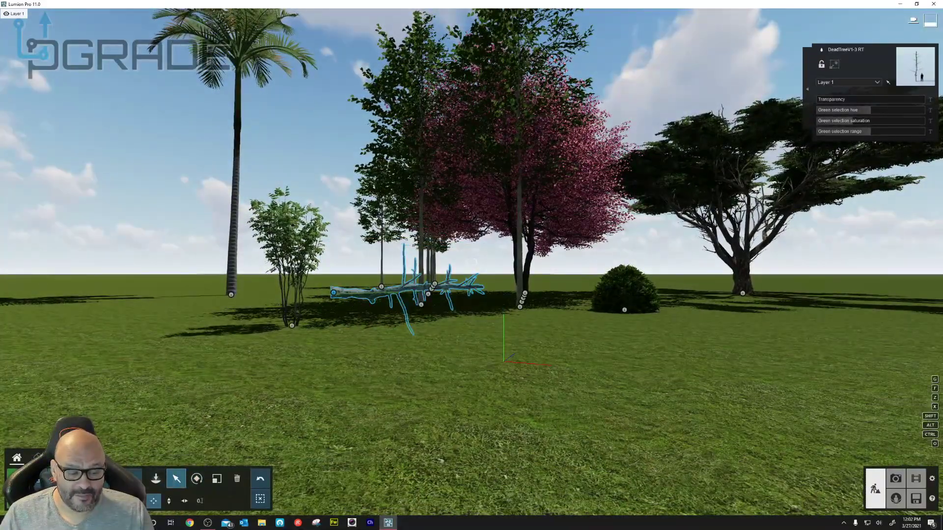
{"action": "left_click", "coordinate": [155, 478]}
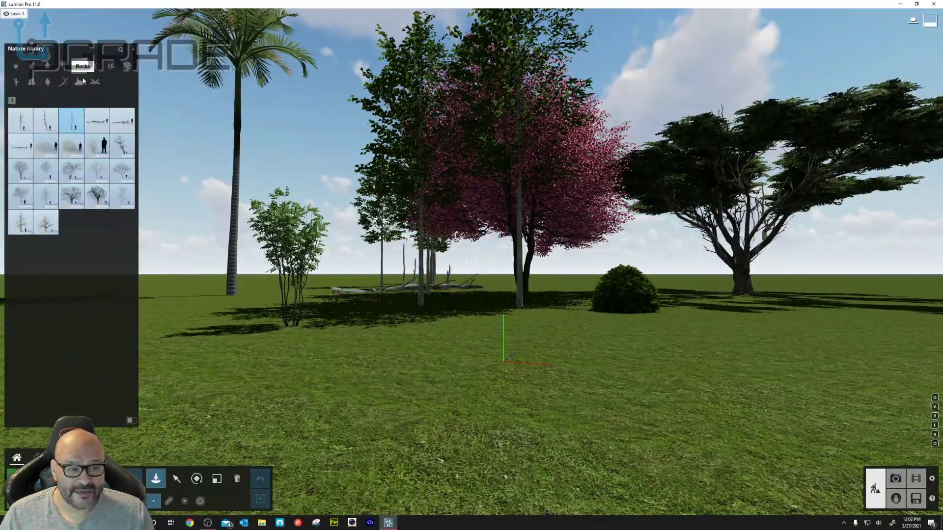
{"action": "left_click", "coordinate": [95, 68]}
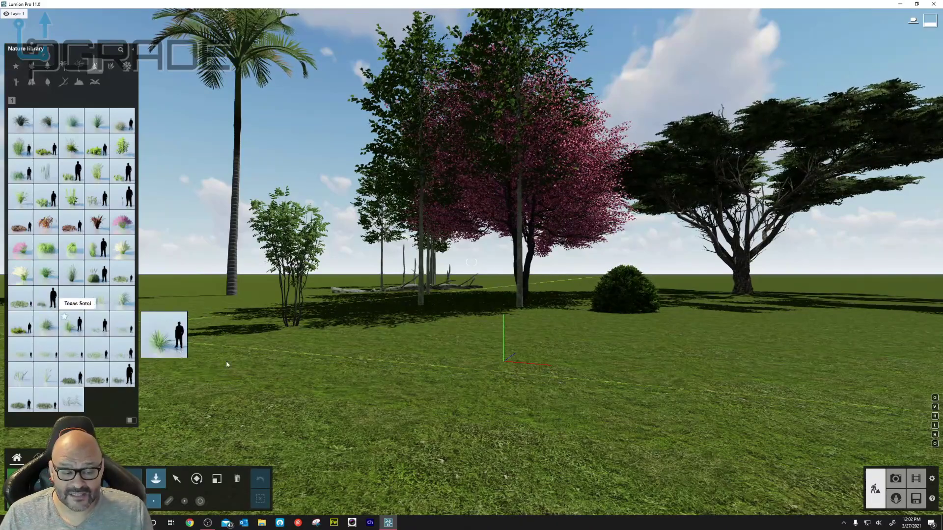
{"action": "left_click", "coordinate": [73, 325]}
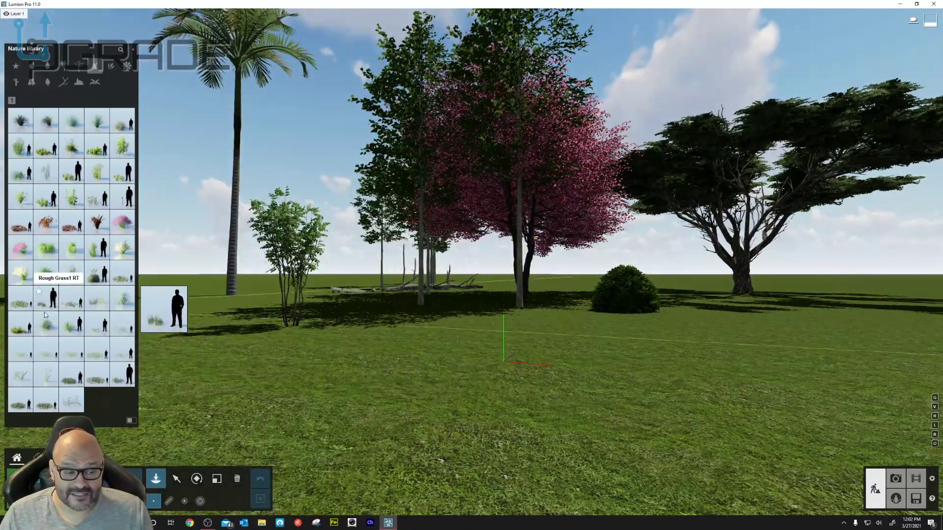
{"action": "left_click", "coordinate": [47, 325]}
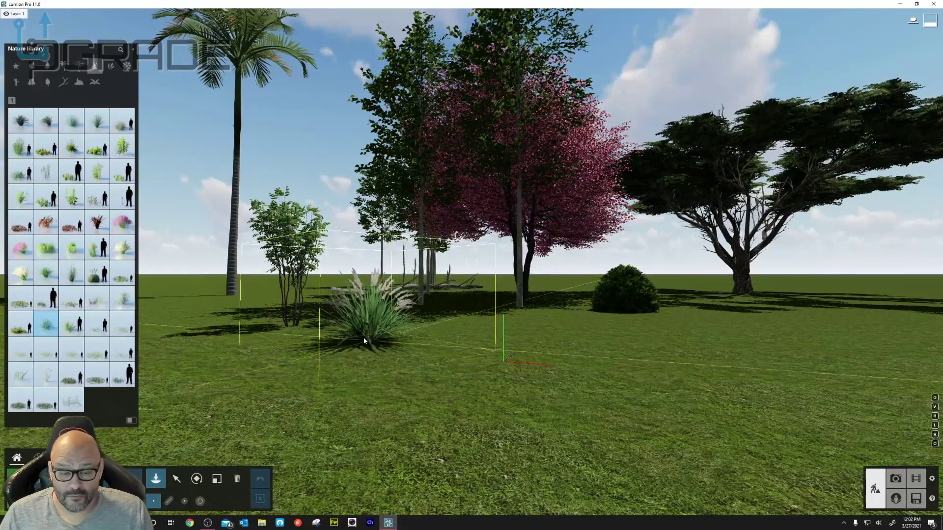
{"action": "left_click", "coordinate": [416, 332]}
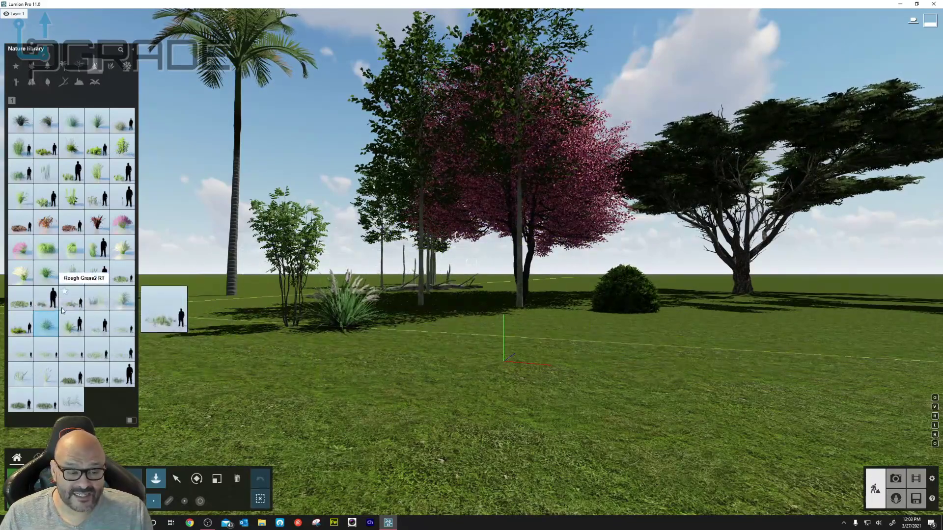
Place a wide patch of tall wild grass in front of the tree line, with a second grass patch in front of its right part.
{"action": "left_click", "coordinate": [23, 307]}
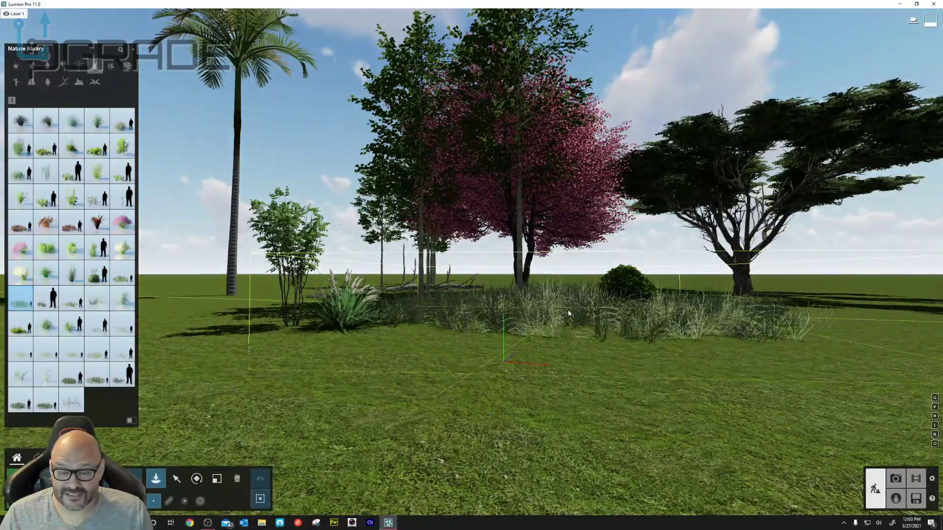
{"action": "left_click", "coordinate": [568, 312]}
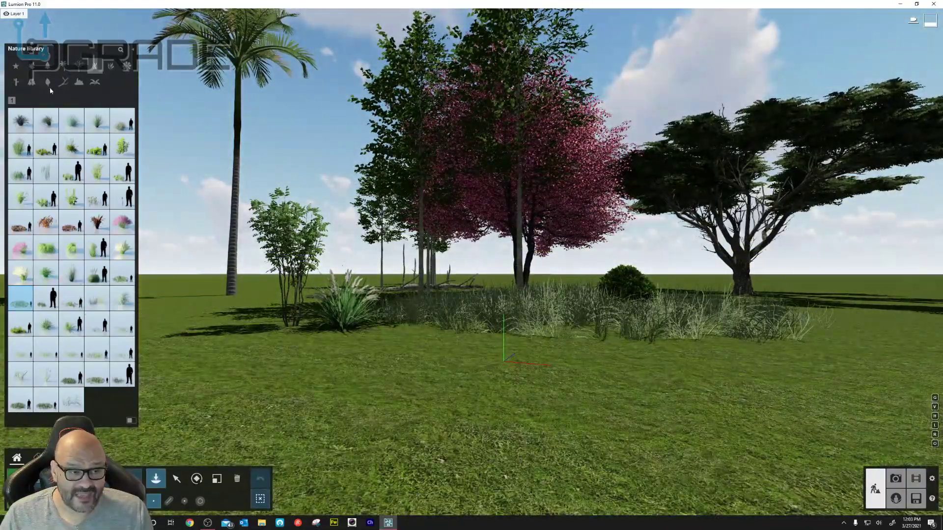
{"action": "left_click", "coordinate": [118, 382]}
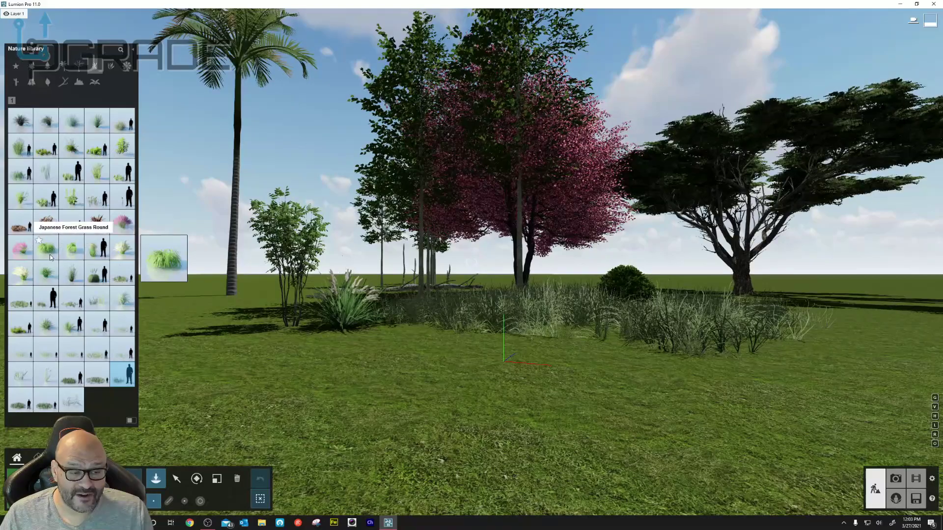
Place the pink Gulf Muhly Side to the left of the plumed grass and a strip of red-leaved plants below the wide conifer.
{"action": "left_click", "coordinate": [27, 249]}
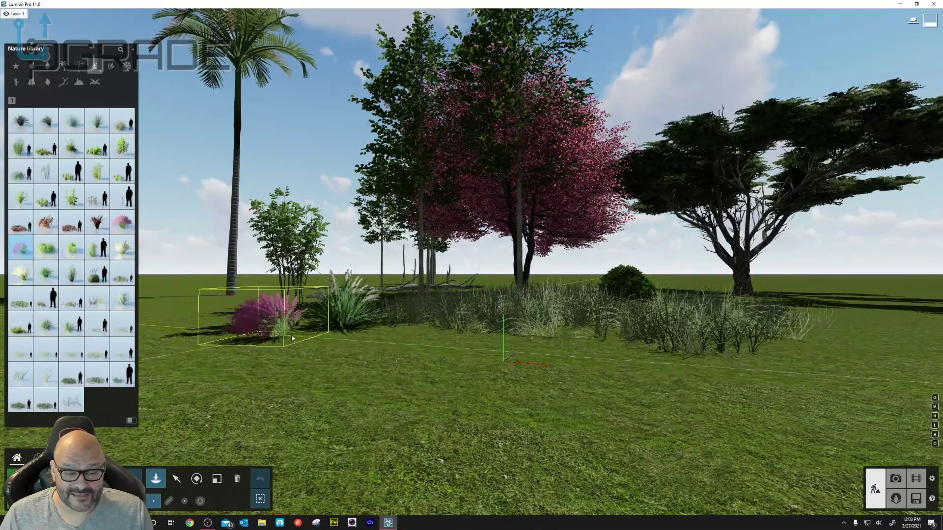
{"action": "left_click", "coordinate": [294, 339]}
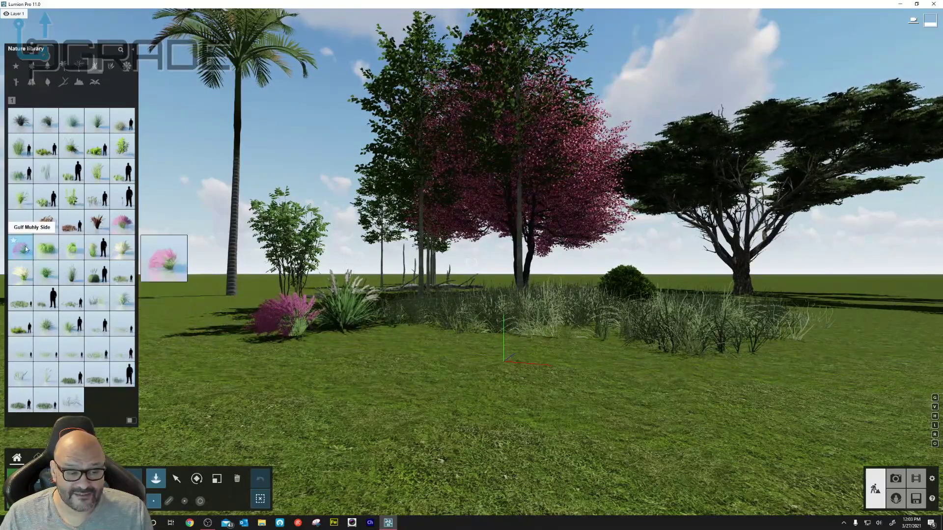
{"action": "left_click", "coordinate": [72, 227]}
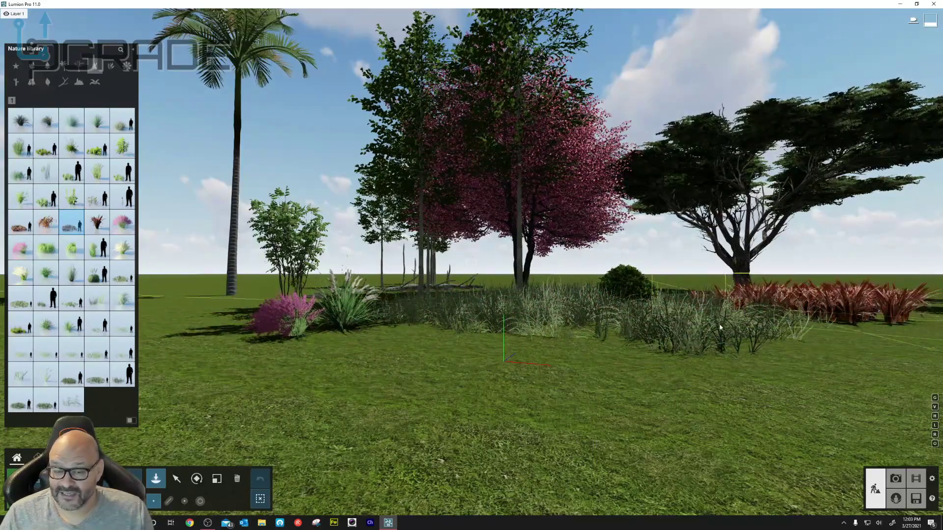
Place yellow-green leafy plants behind the multi-stemmed small tree and an arching bright green grass in front of the red-leaved strip's right end.
{"action": "left_click", "coordinate": [104, 153]}
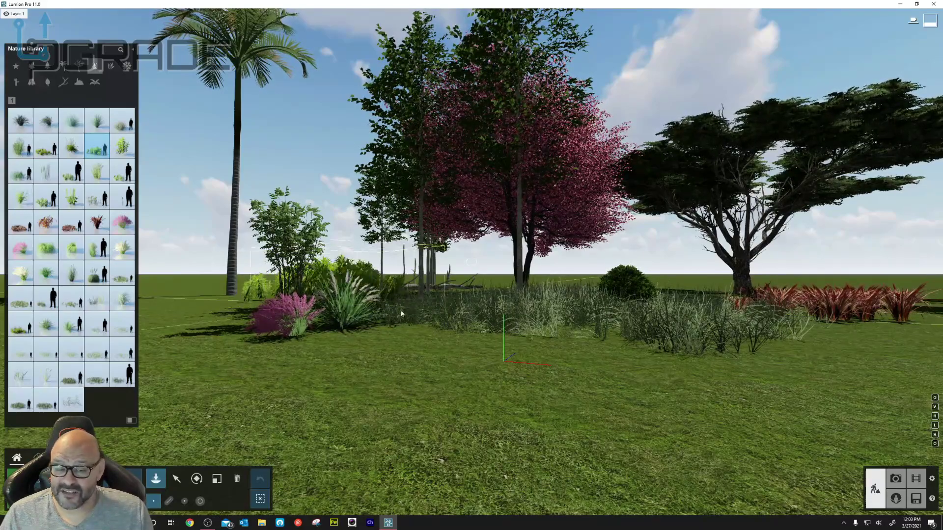
{"action": "left_click", "coordinate": [440, 345]}
{"action": "key", "text": "s"}
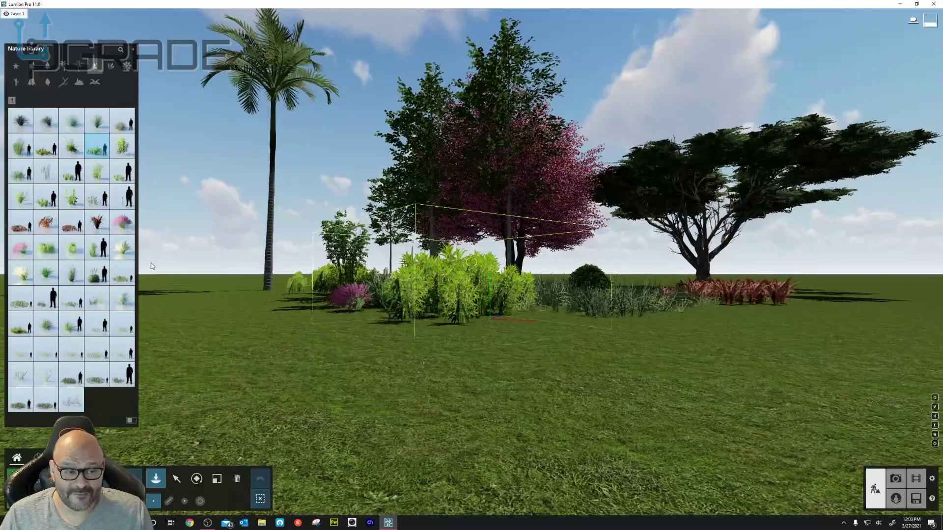
{"action": "left_click", "coordinate": [74, 249]}
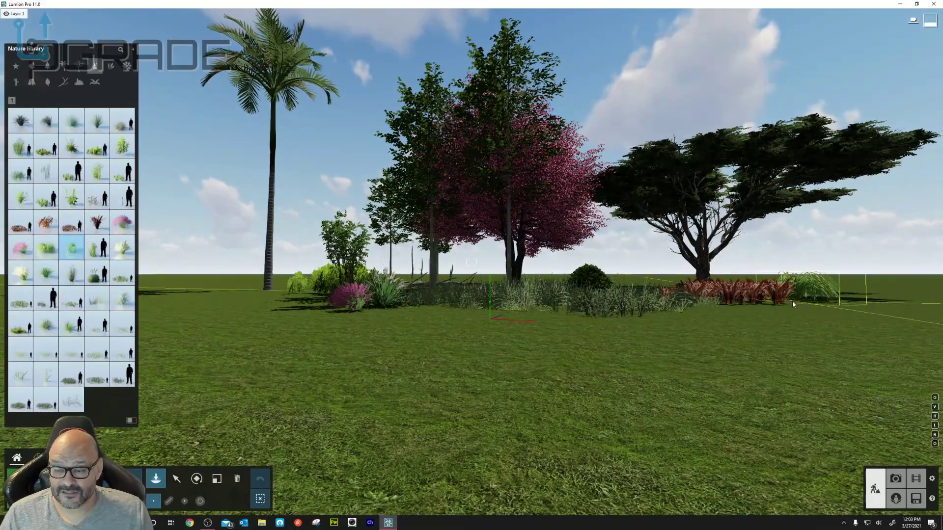
{"action": "left_click", "coordinate": [782, 317]}
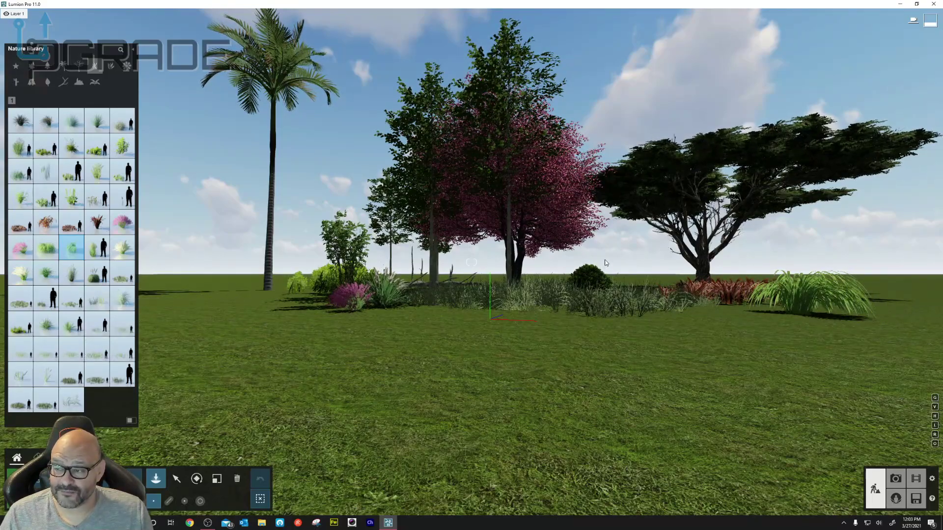
From the plants category, place a blue-green patch in front of the red-leaved plants and a pink bed near the palm.
{"action": "mouse_move", "coordinate": [597, 264]}
{"action": "right_mouse_down"}
{"action": "mouse_move", "coordinate": [626, 176]}
{"action": "mouse_move", "coordinate": [639, 176]}
{"action": "mouse_move", "coordinate": [640, 318]}
{"action": "mouse_move", "coordinate": [598, 313]}
{"action": "mouse_move", "coordinate": [598, 266]}
{"action": "right_mouse_up"}
{"action": "key", "text": "w"}
{"action": "key", "text": "s"}
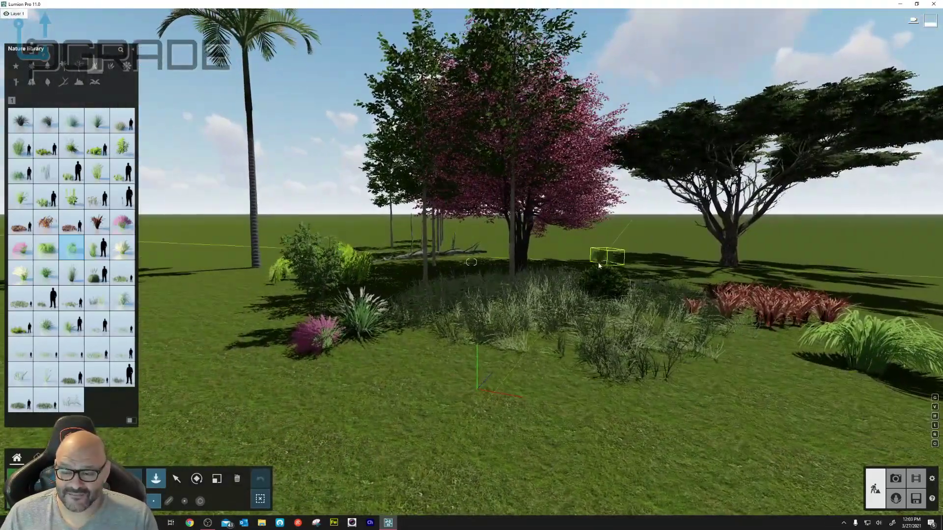
{"action": "left_click", "coordinate": [109, 69]}
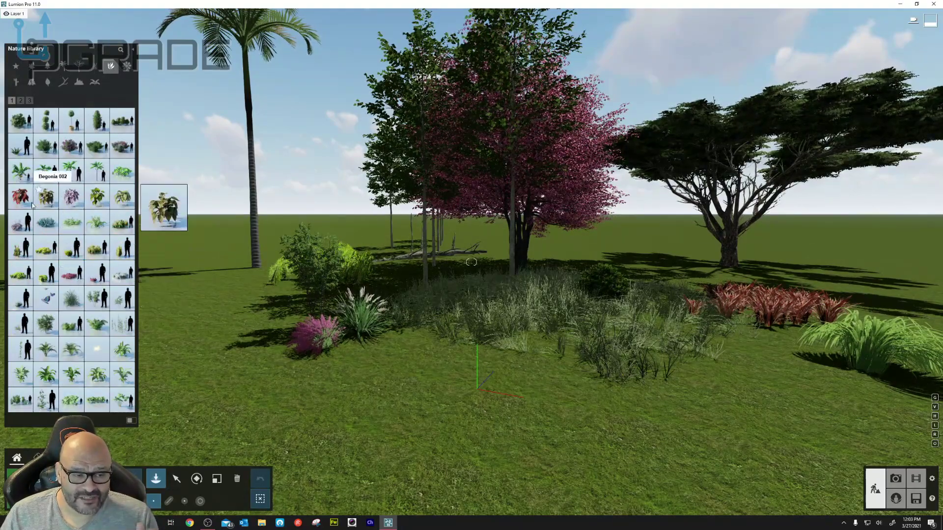
{"action": "left_click", "coordinate": [45, 221]}
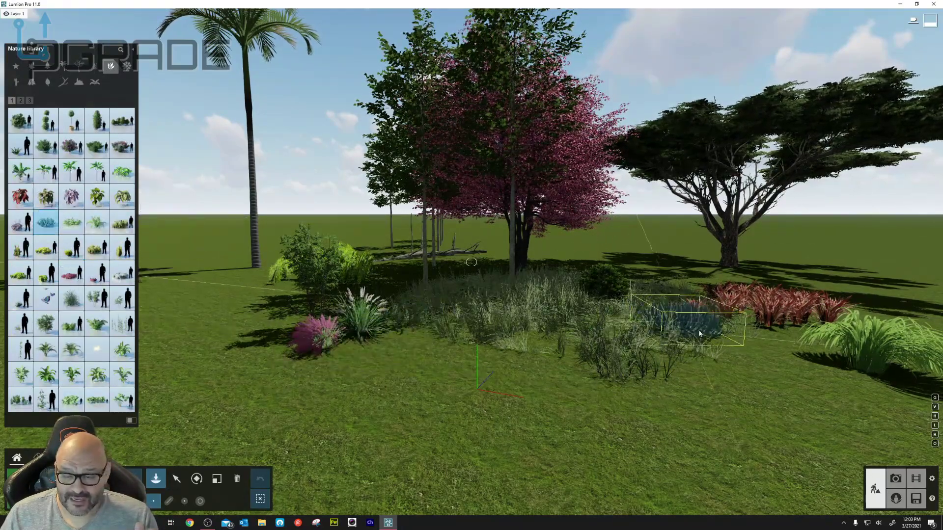
{"action": "left_click", "coordinate": [753, 334]}
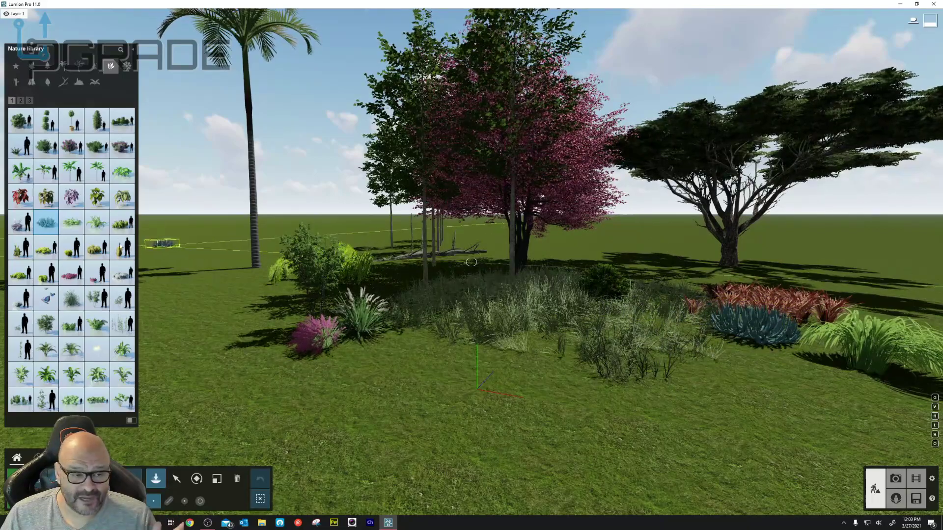
{"action": "left_click", "coordinate": [71, 273]}
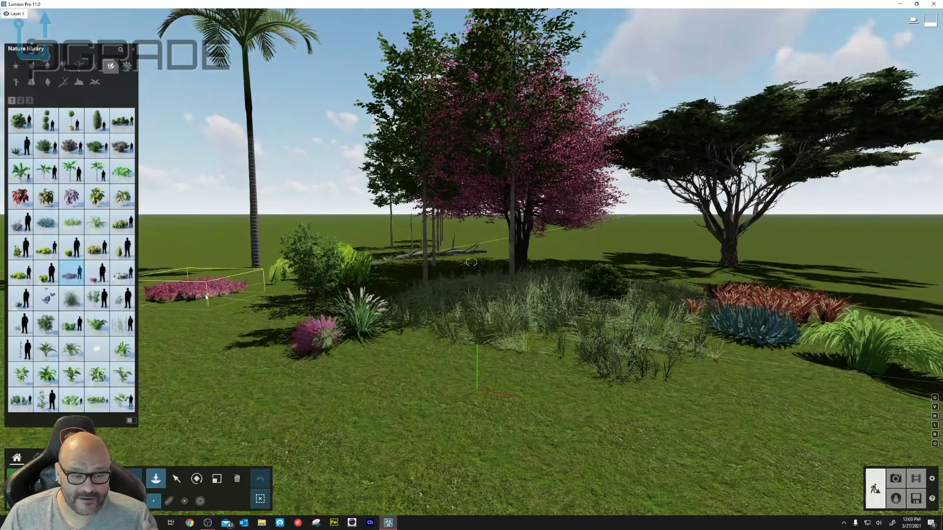
{"action": "left_click", "coordinate": [199, 298]}
Place the floating white particles over the middle of the planting, and a fern-like plant in front of the plumed grass.
{"action": "left_click", "coordinate": [96, 351]}
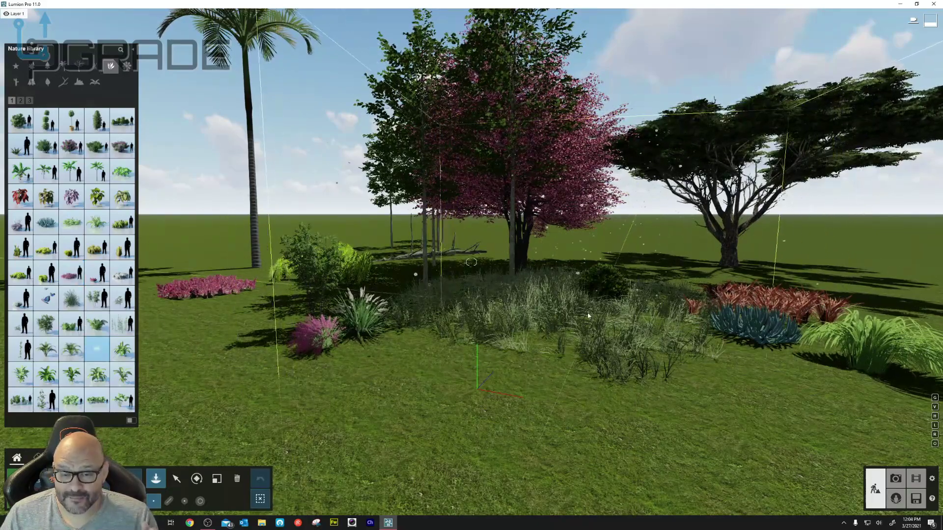
{"action": "left_click", "coordinate": [581, 337]}
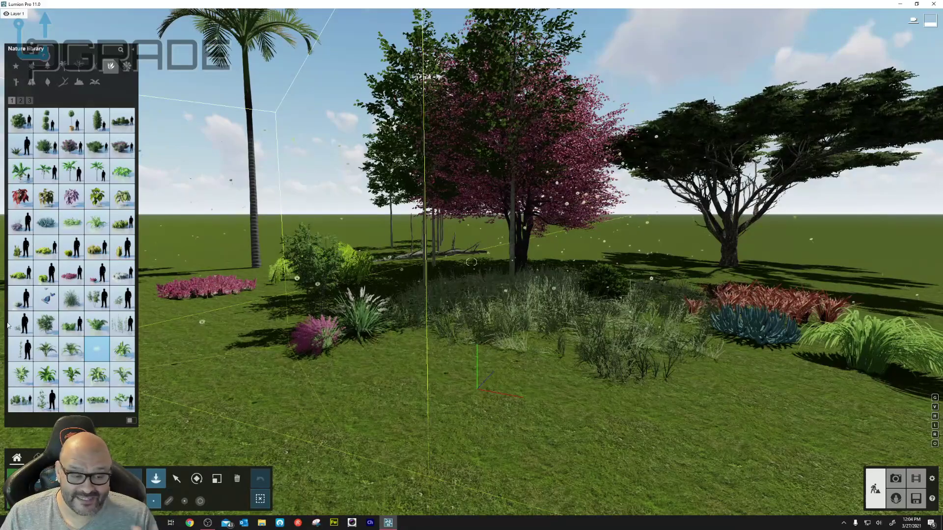
{"action": "left_click", "coordinate": [72, 348]}
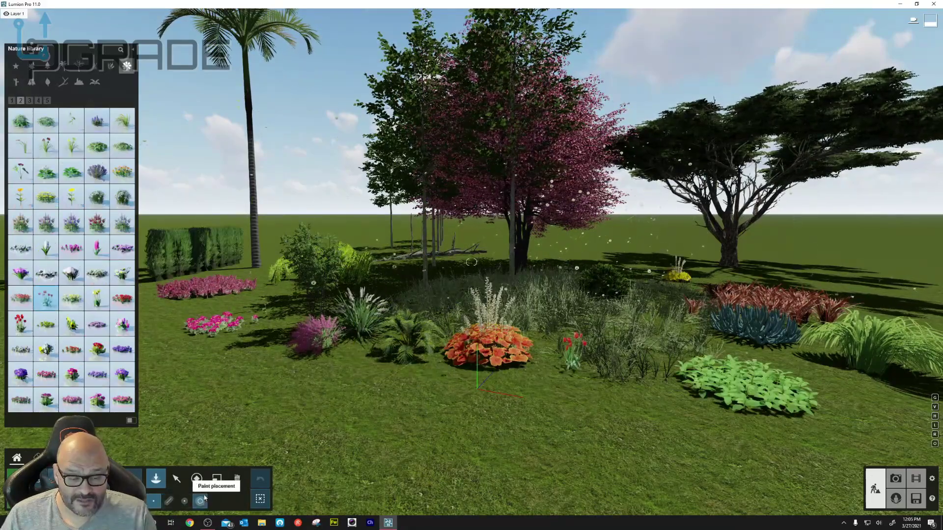
Scatter red tulips over the open grass in front of the planting using paint placement.
{"action": "left_click", "coordinate": [184, 501]}
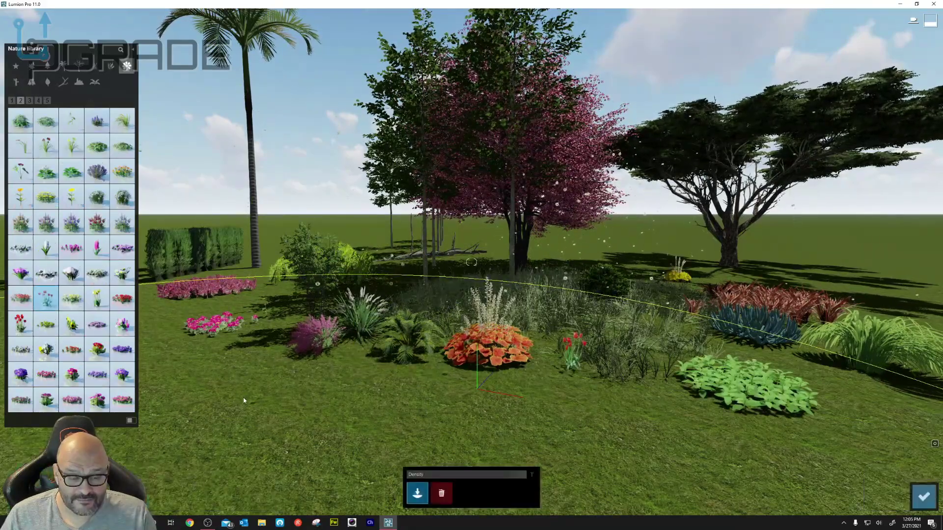
{"action": "left_click", "coordinate": [245, 401]}
{"action": "key", "text": "s"}
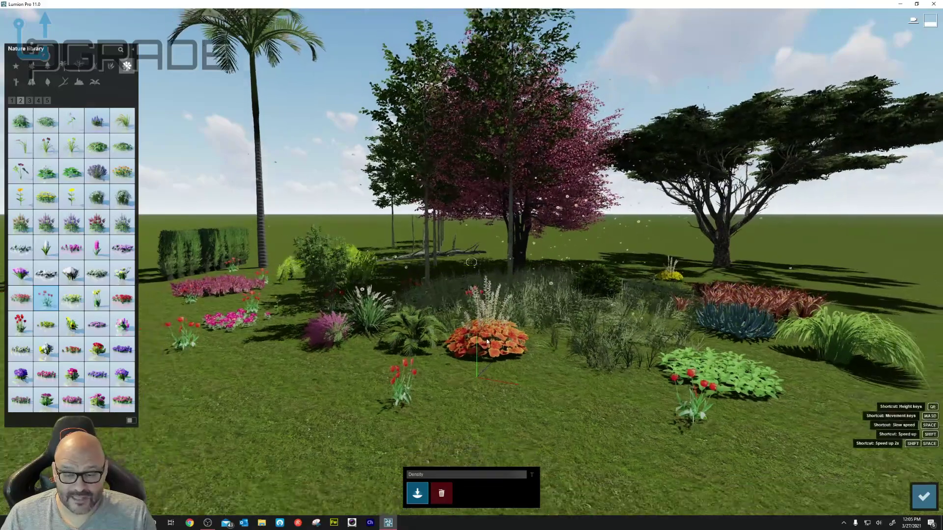
{"action": "scroll", "coordinate": [487, 342], "scroll_direction": "down", "scroll_amount": 5}
{"action": "scroll", "coordinate": [460, 356], "scroll_direction": "up", "scroll_amount": 2}
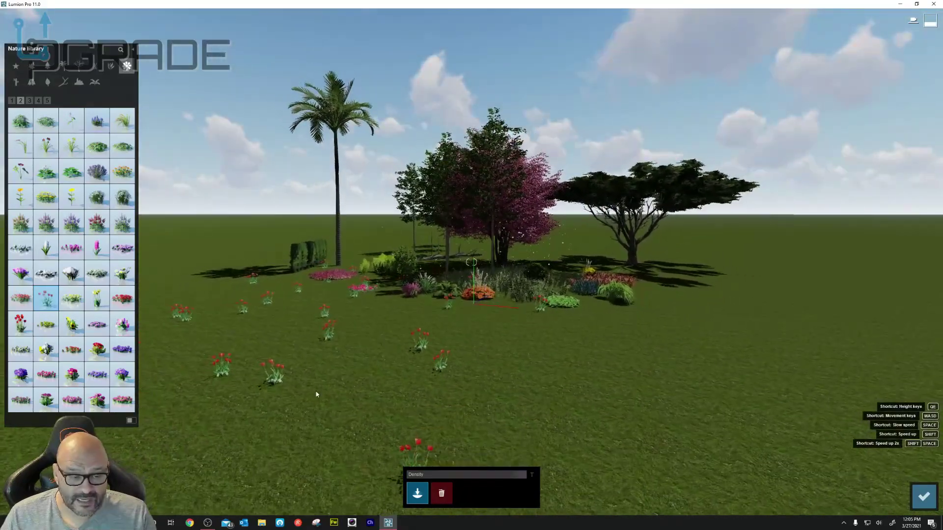
{"action": "left_click", "coordinate": [924, 497]}
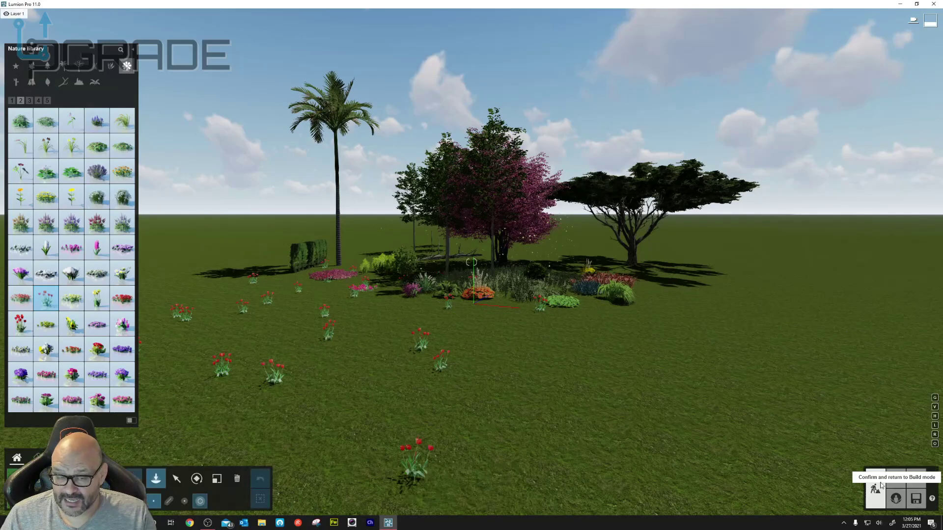
Scatter the yellow Flower Decoration 009 plants through the flower beds using paint placement.
{"action": "mouse_move", "coordinate": [49, 324]}
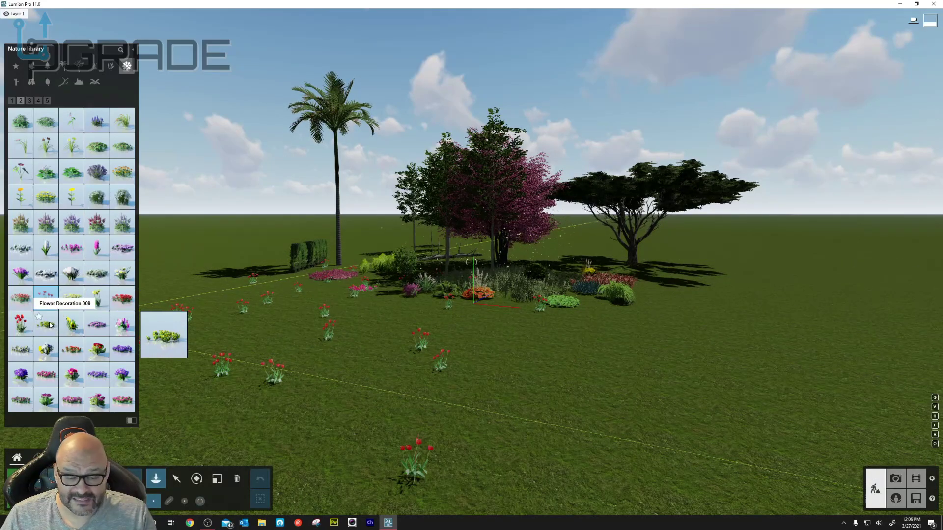
{"action": "left_click", "coordinate": [50, 324]}
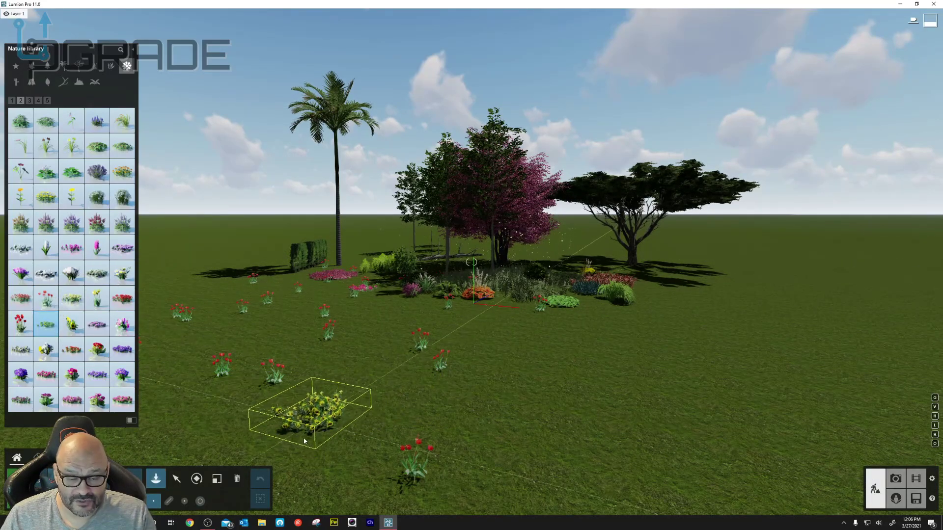
{"action": "left_click", "coordinate": [200, 501]}
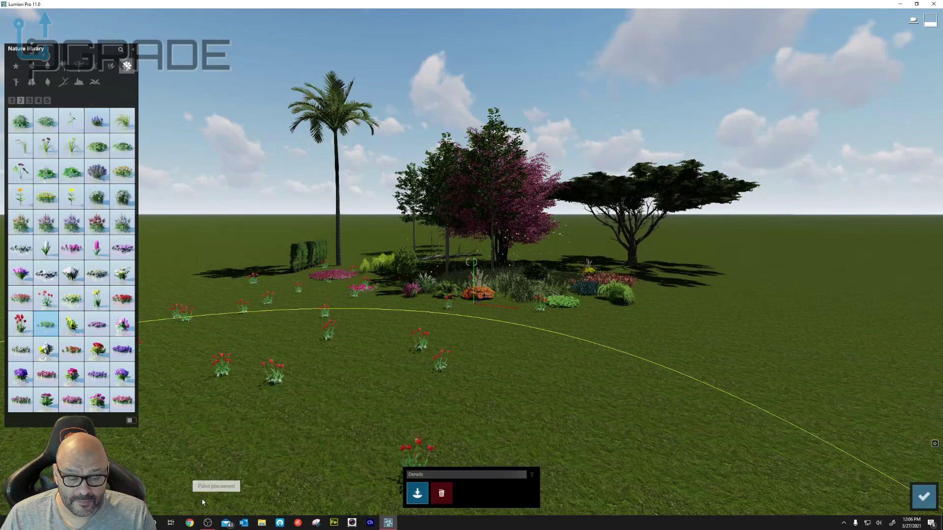
{"action": "left_click", "coordinate": [520, 275]}
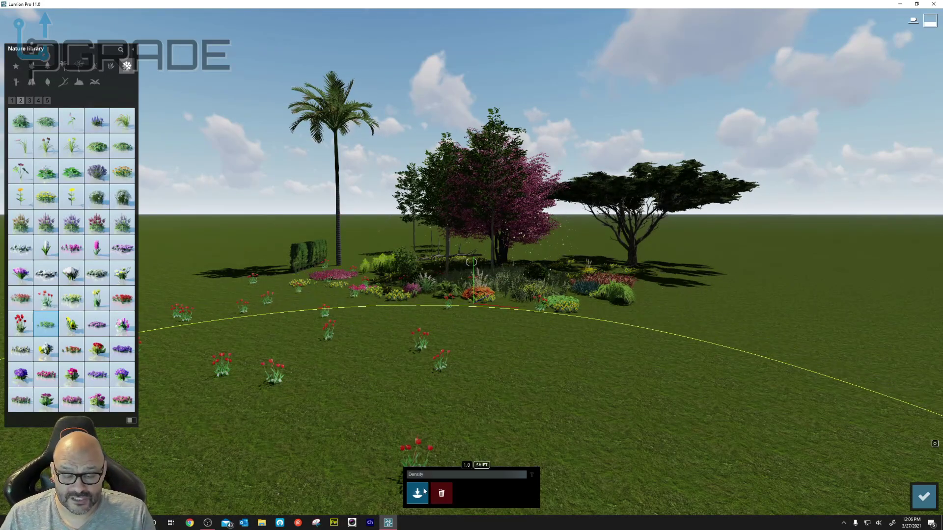
{"action": "left_click", "coordinate": [924, 498]}
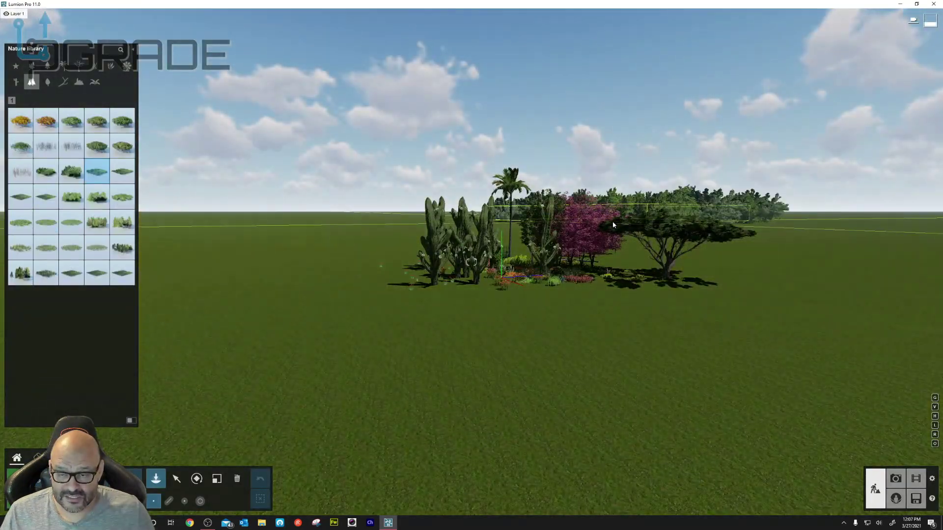
From the tree clusters, place a large cluster behind the planting and a TreeClusters2 Broadleaf Circle in the background beyond the cacti.
{"action": "left_click_drag", "start_coordinate": [611, 233], "coordinate": [611, 230]}
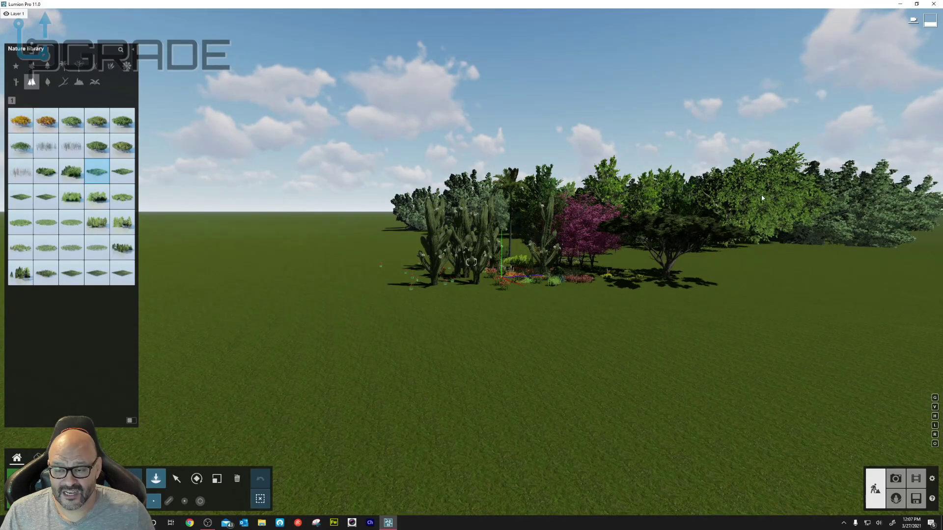
{"action": "key", "text": "w"}
{"action": "key", "text": "d"}
{"action": "left_click", "coordinate": [117, 150]}
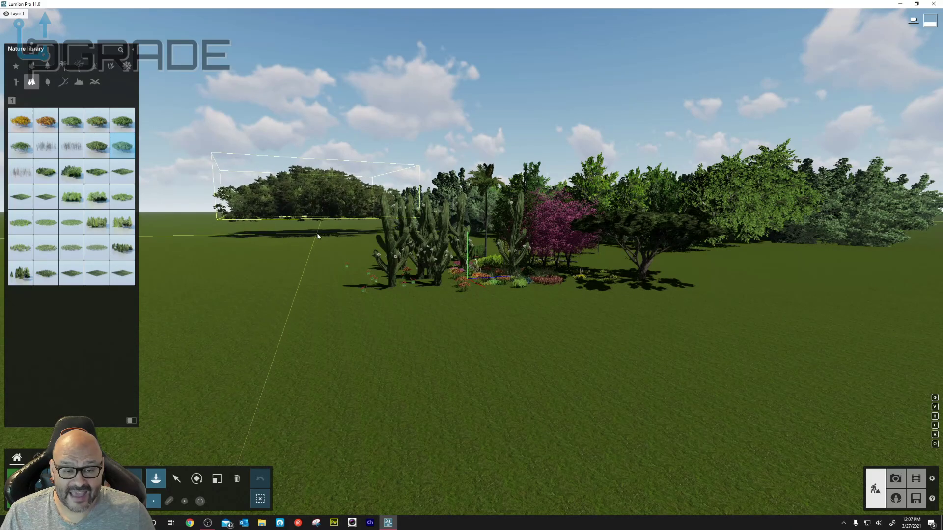
{"action": "left_click", "coordinate": [104, 175]}
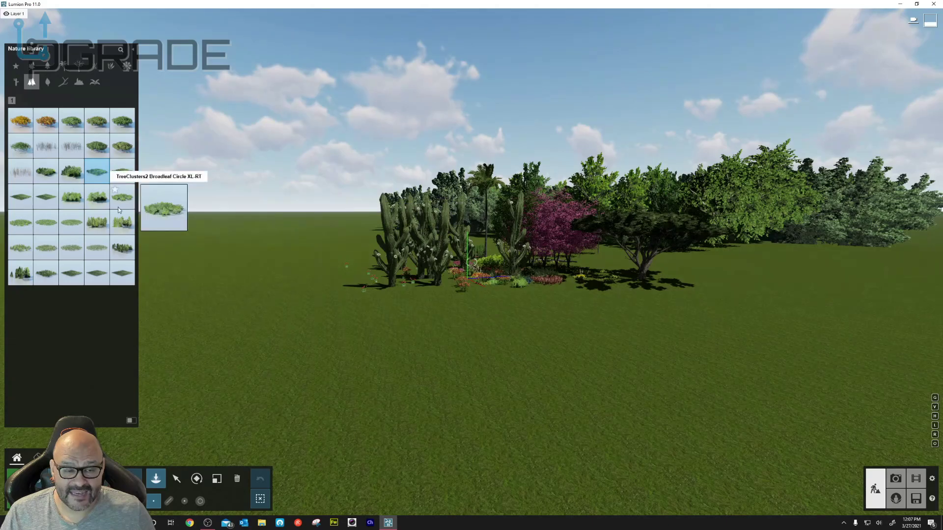
{"action": "left_click", "coordinate": [80, 222]}
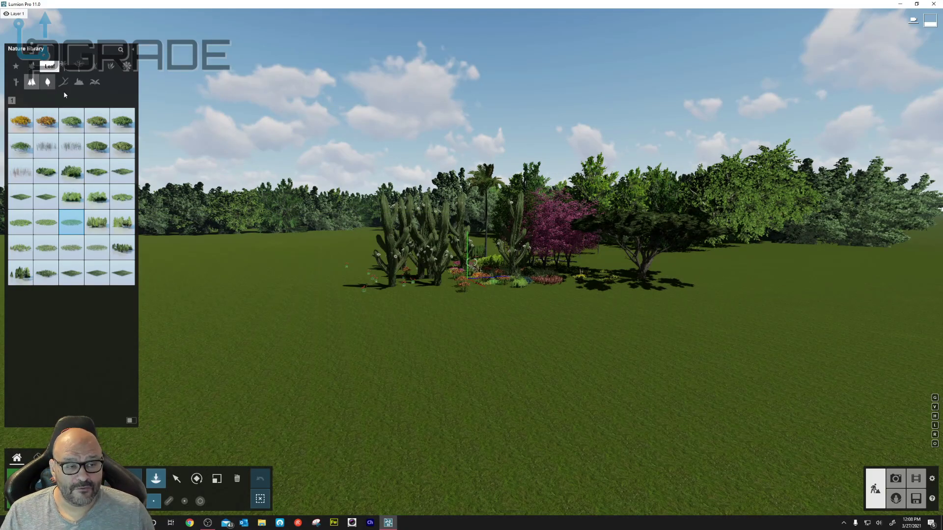
From the leaf category, place a patch of fallen leaves on the grass in front of the dark spreading tree.
{"action": "left_click", "coordinate": [48, 82]}
{"action": "scroll", "coordinate": [432, 264], "scroll_direction": "down", "scroll_amount": 10}
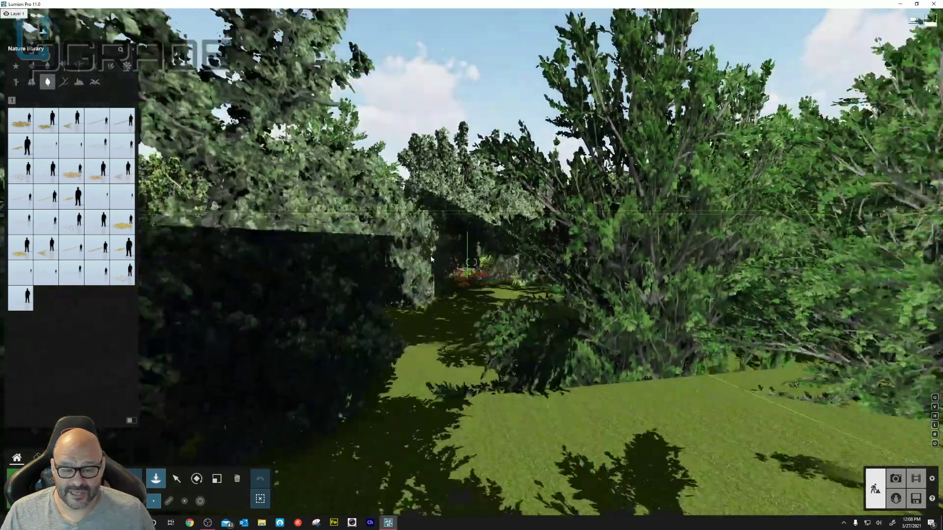
{"action": "left_click", "coordinate": [178, 479]}
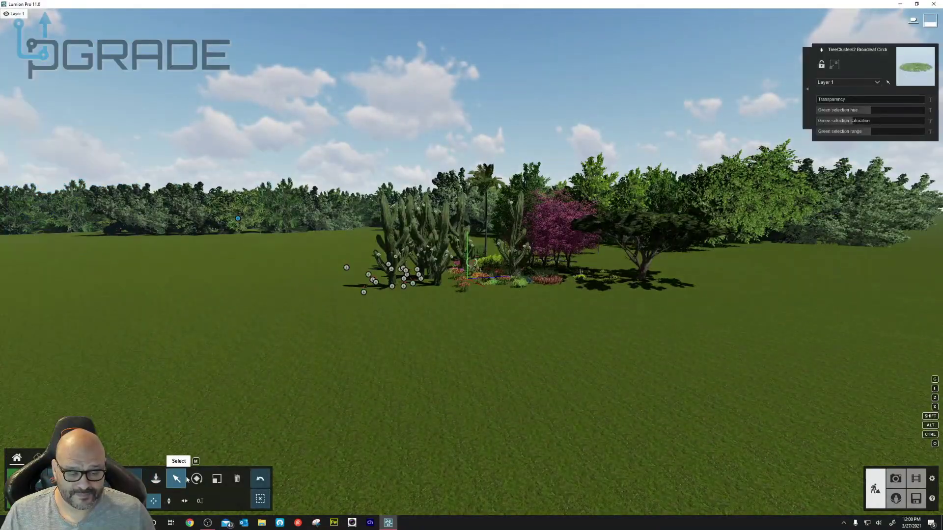
{"action": "scroll", "coordinate": [528, 315], "scroll_direction": "up", "scroll_amount": 8}
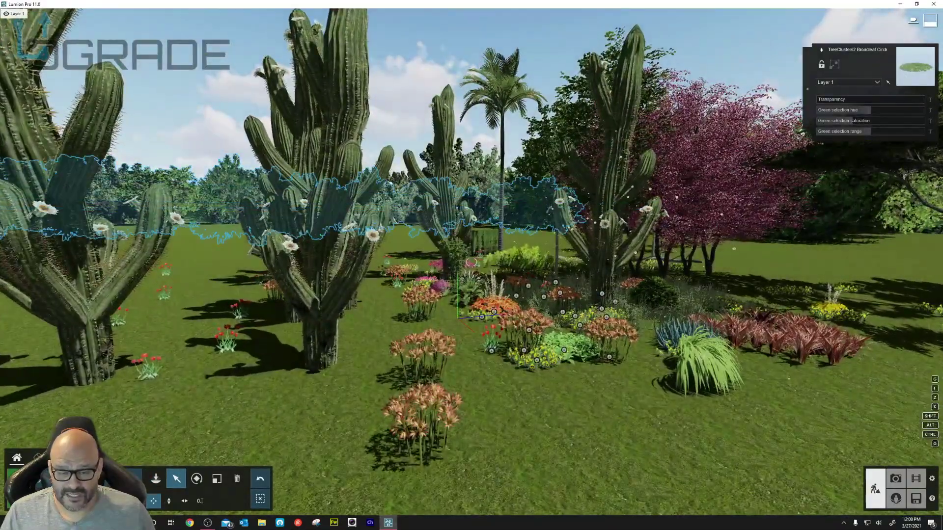
{"action": "right_click_drag", "start_coordinate": [528, 315], "coordinate": [579, 325]}
{"action": "right_click_drag", "start_coordinate": [472, 262], "coordinate": [424, 288]}
{"action": "key", "text": "d"}
{"action": "key", "text": "d"}
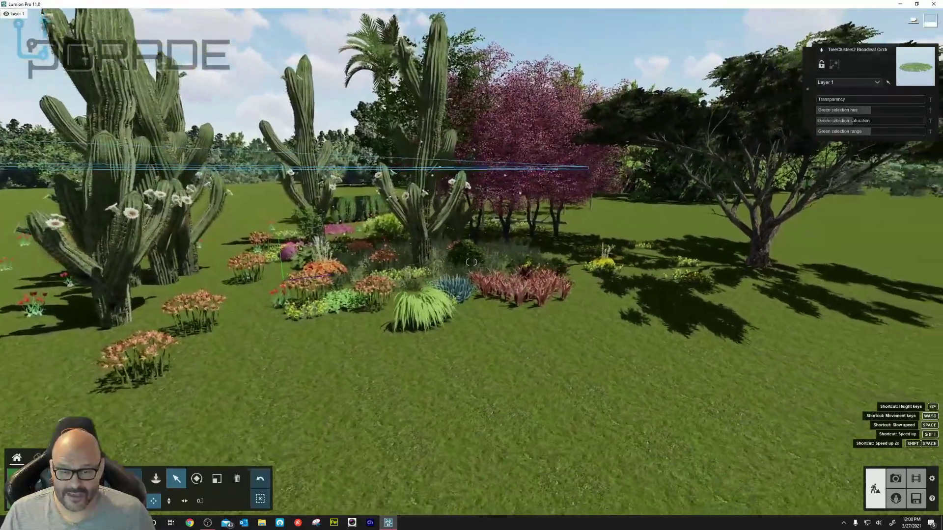
{"action": "right_click_drag", "start_coordinate": [511, 360], "coordinate": [550, 373]}
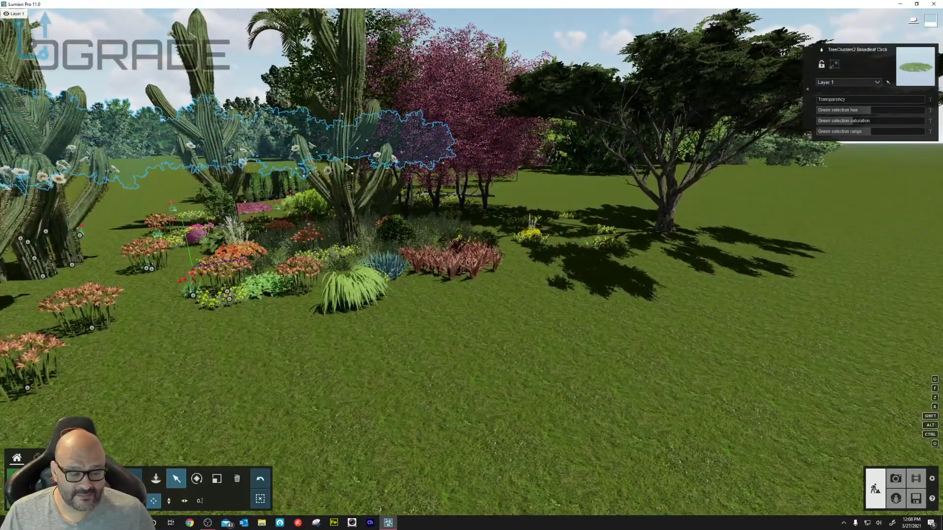
{"action": "left_click", "coordinate": [155, 478]}
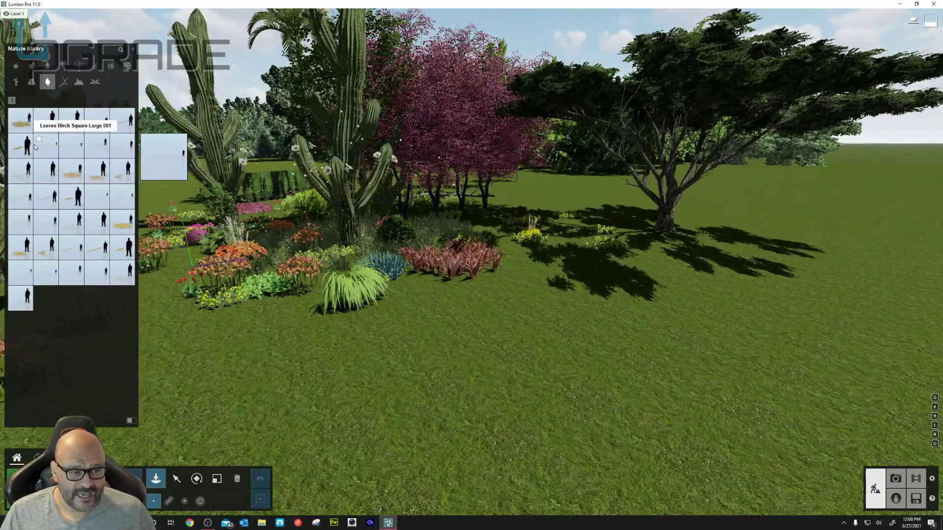
{"action": "left_click", "coordinate": [78, 131]}
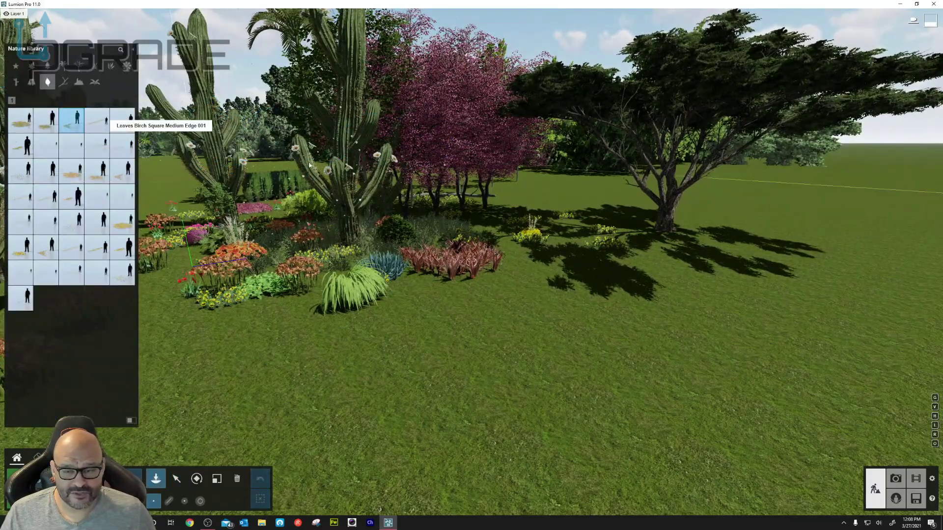
{"action": "left_click", "coordinate": [701, 270]}
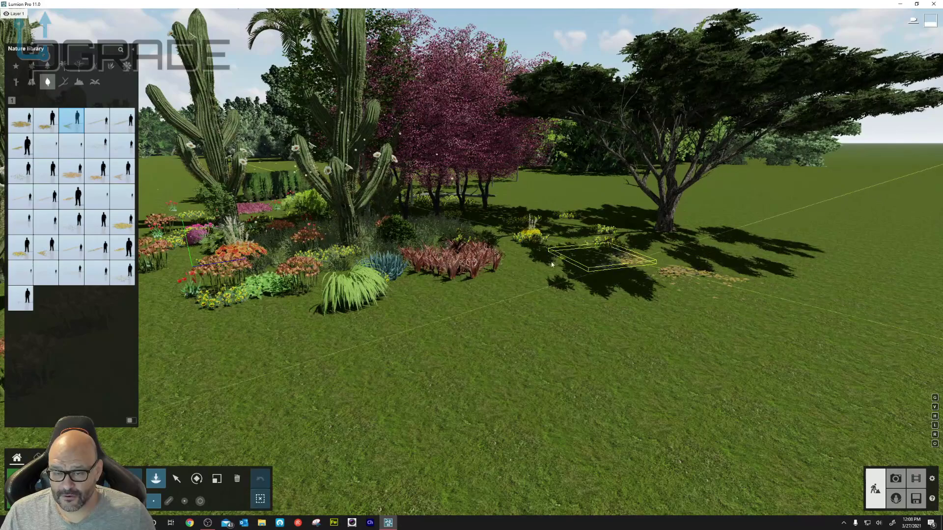
{"action": "mouse_move", "coordinate": [77, 178]}
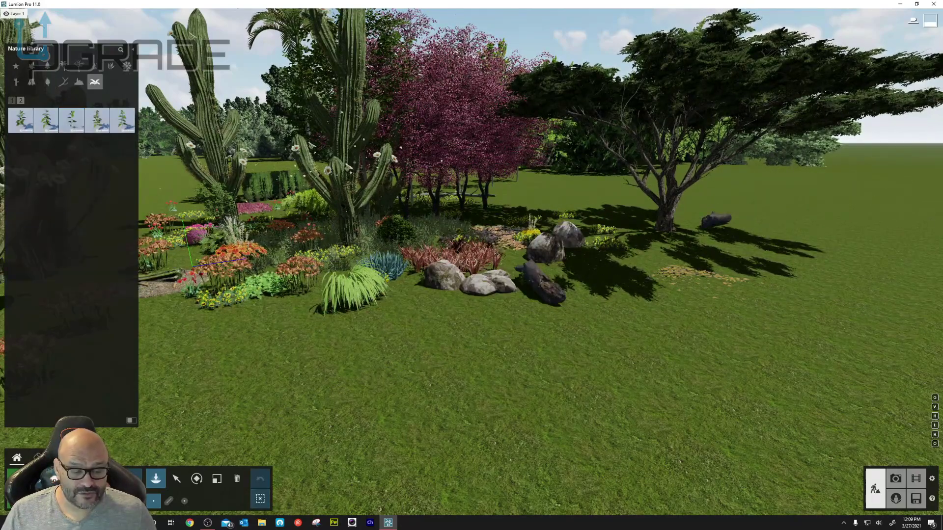
From the outdoor library, place Bench 001 on the grass in front of the rocks and red-leaved plants.
{"action": "left_click", "coordinate": [95, 497]}
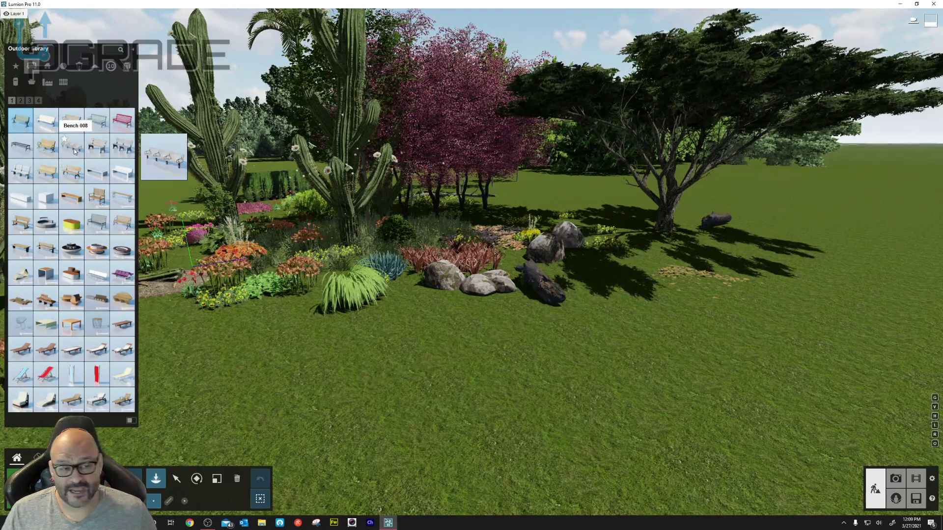
{"action": "mouse_move", "coordinate": [19, 123]}
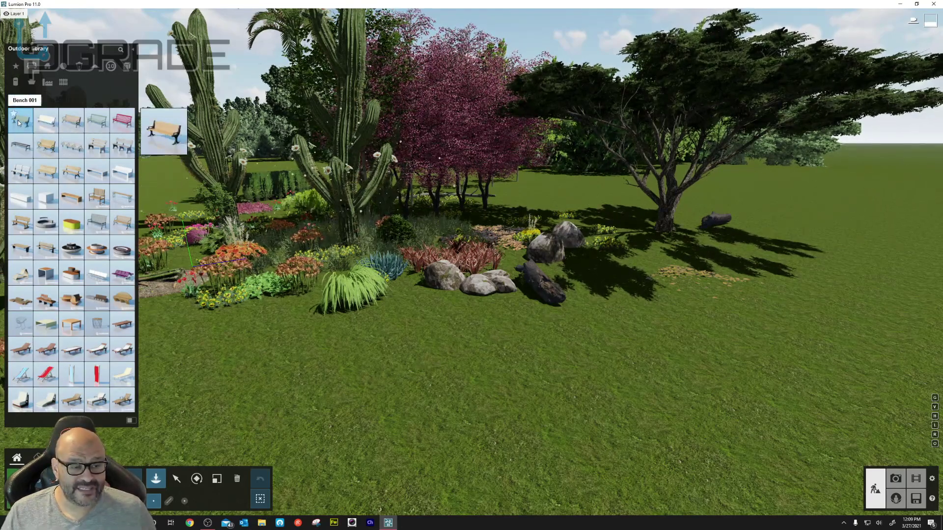
{"action": "mouse_move", "coordinate": [55, 127]}
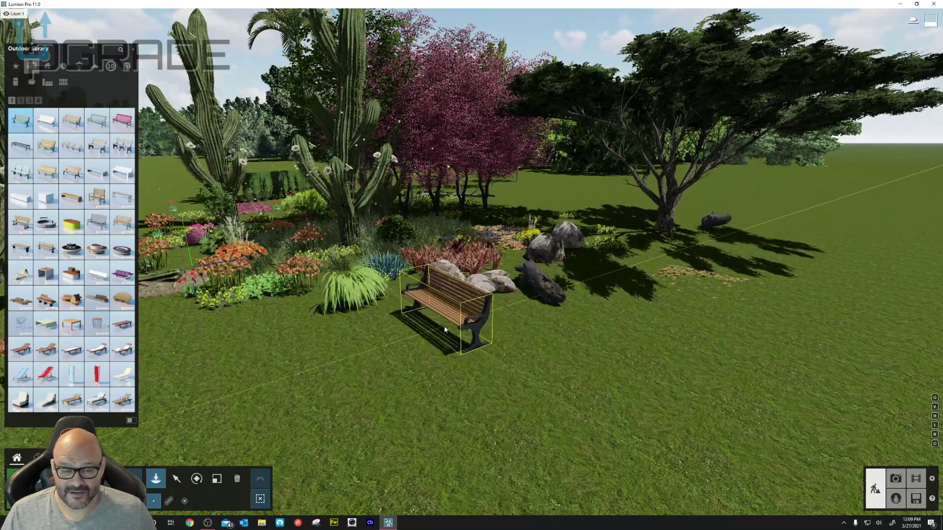
{"action": "left_click", "coordinate": [442, 326]}
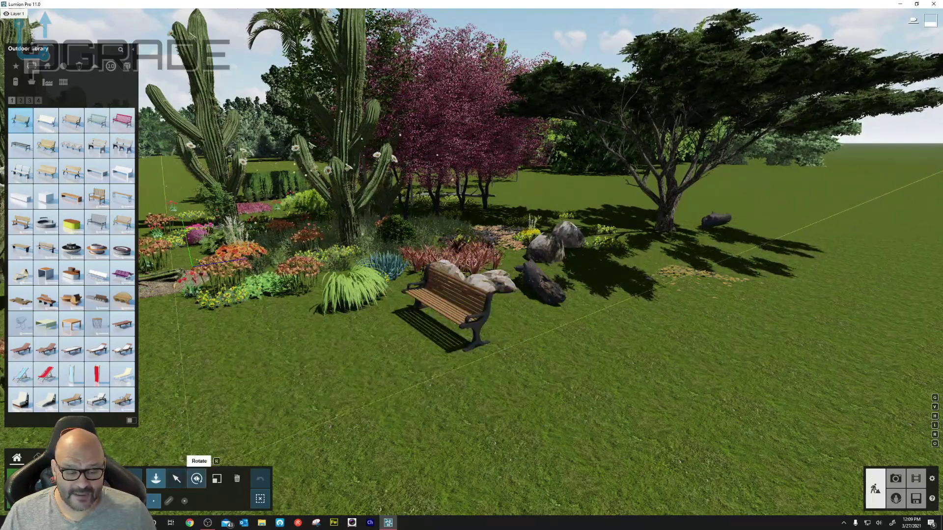
Rotate the wooden bench so that its seat faces the open grass in the foreground.
{"action": "left_click", "coordinate": [197, 479]}
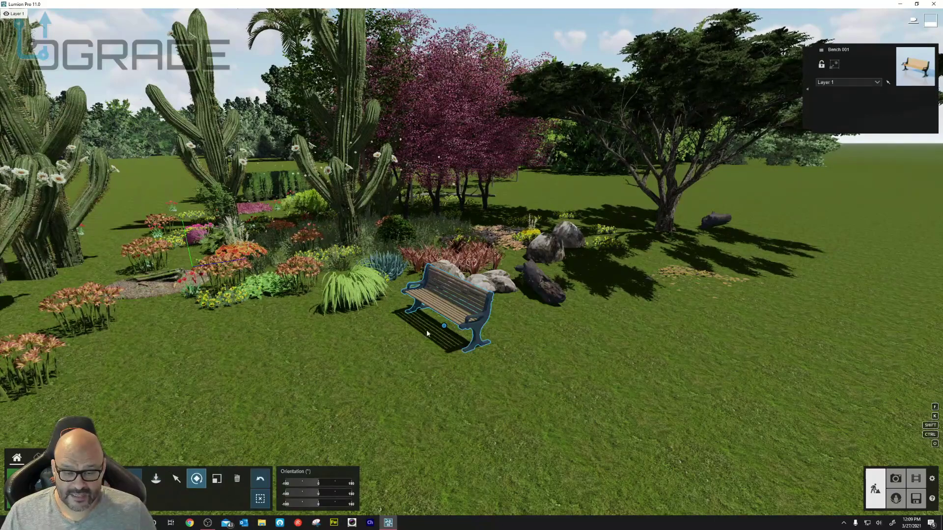
{"action": "mouse_move", "coordinate": [443, 329]}
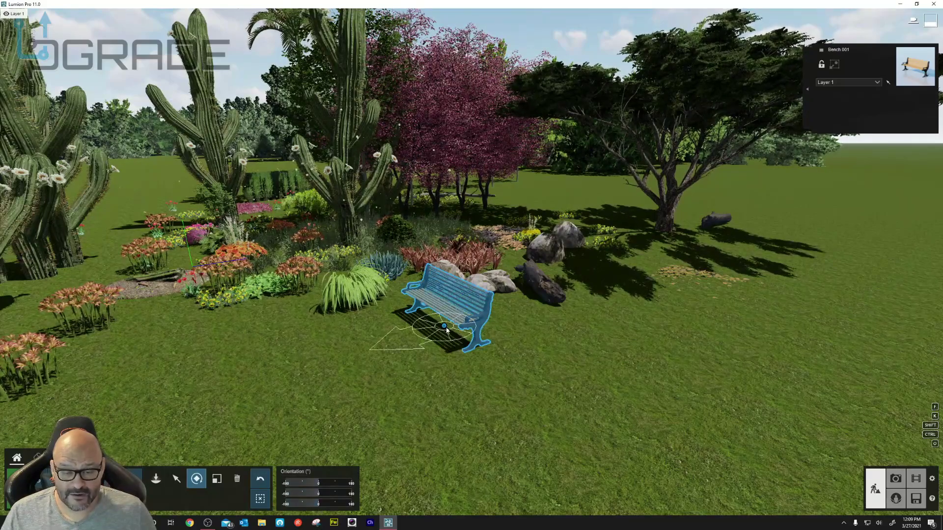
{"action": "left_click_drag", "start_coordinate": [447, 330], "coordinate": [446, 336]}
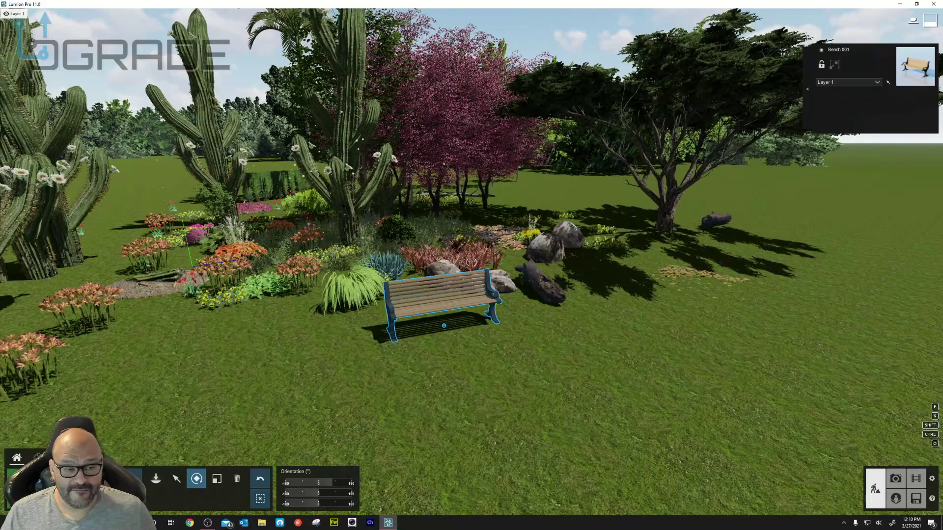
From the indoor library, place a bed with rumpled bedding among the orange flowers and a Coca-Cola vending machine behind the boulders.
{"action": "left_click", "coordinate": [27, 488]}
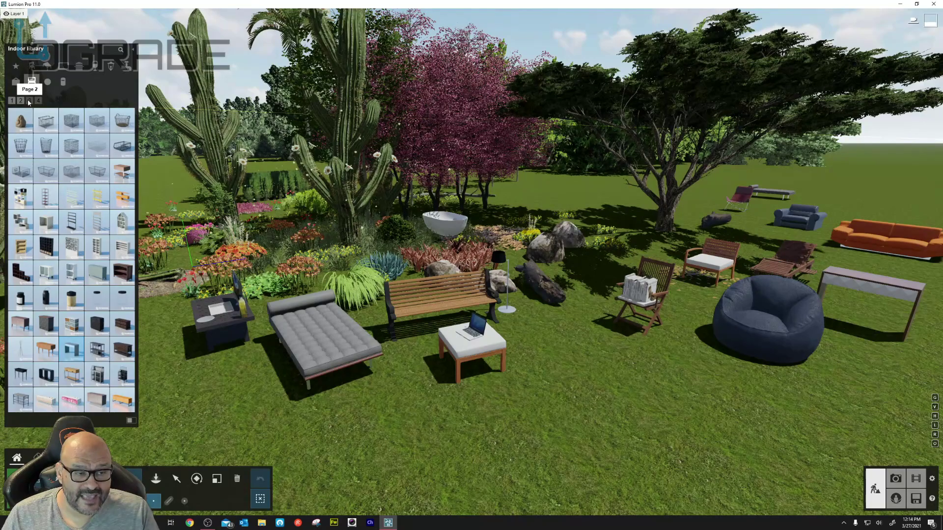
{"action": "left_click", "coordinate": [30, 101]}
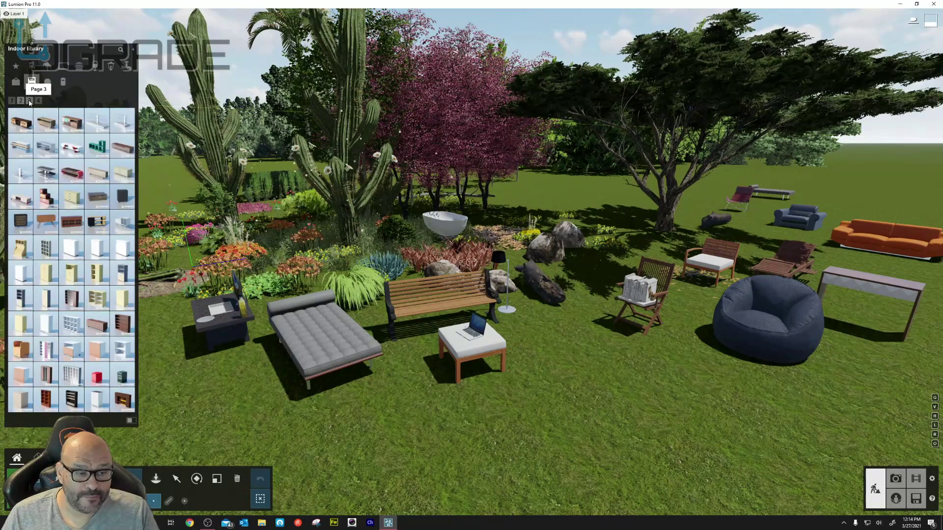
{"action": "left_click", "coordinate": [38, 100]}
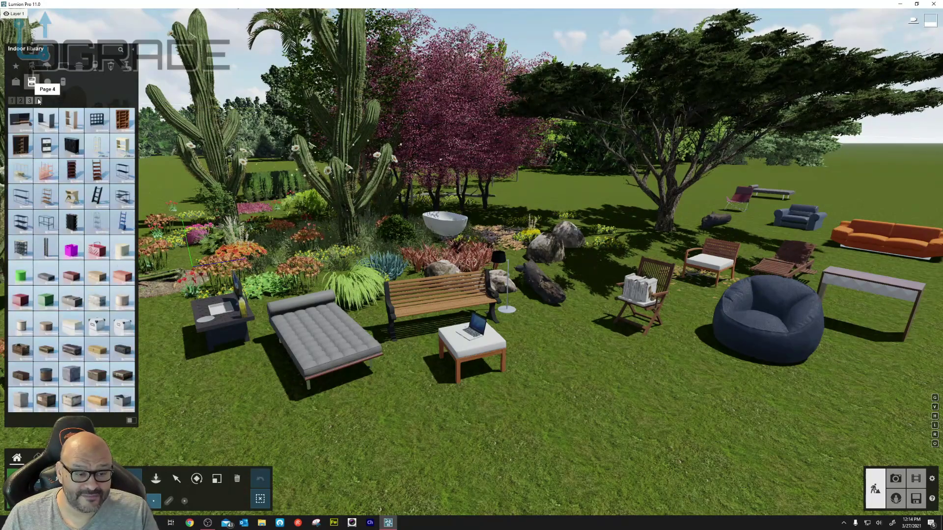
{"action": "left_click", "coordinate": [39, 101]}
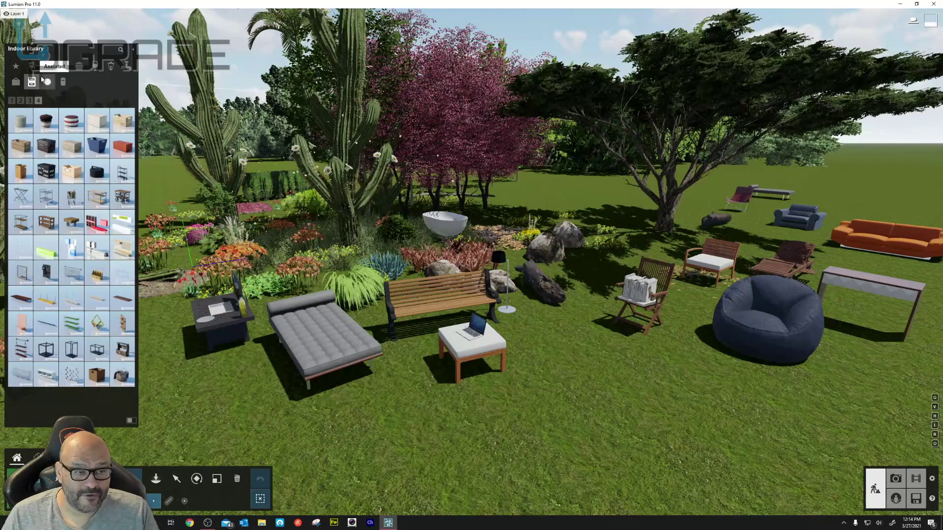
{"action": "left_click", "coordinate": [48, 82]}
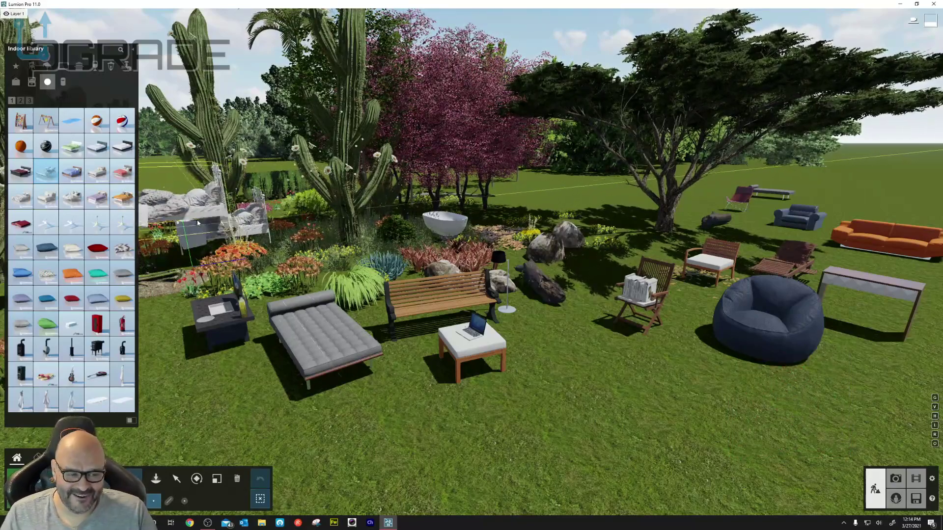
{"action": "left_click", "coordinate": [62, 82]}
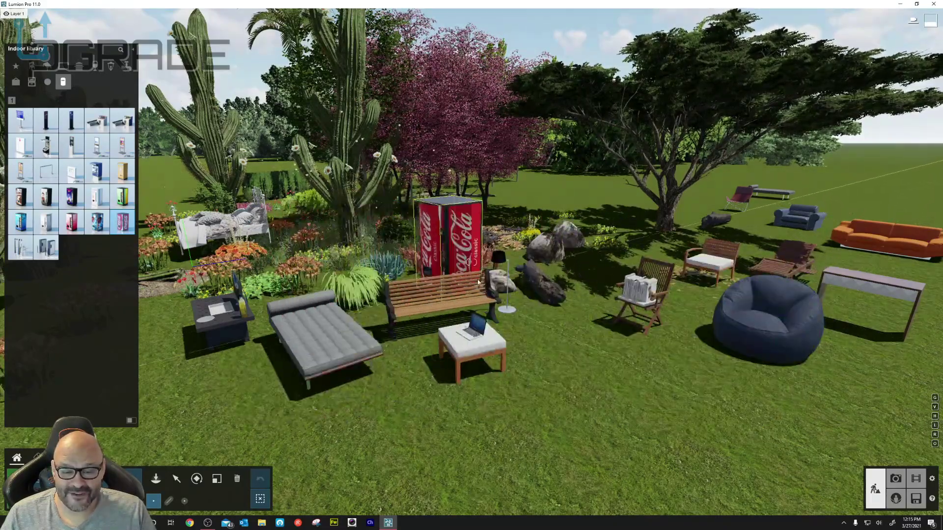
{"action": "left_click", "coordinate": [546, 210]}
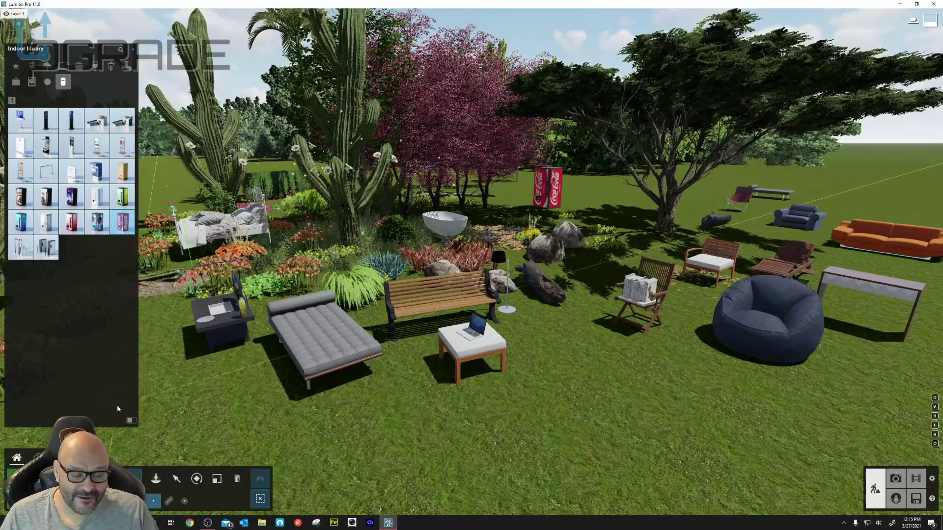
Adjust the sun height in the weather settings and return to the content library.
{"action": "left_click", "coordinate": [108, 453]}
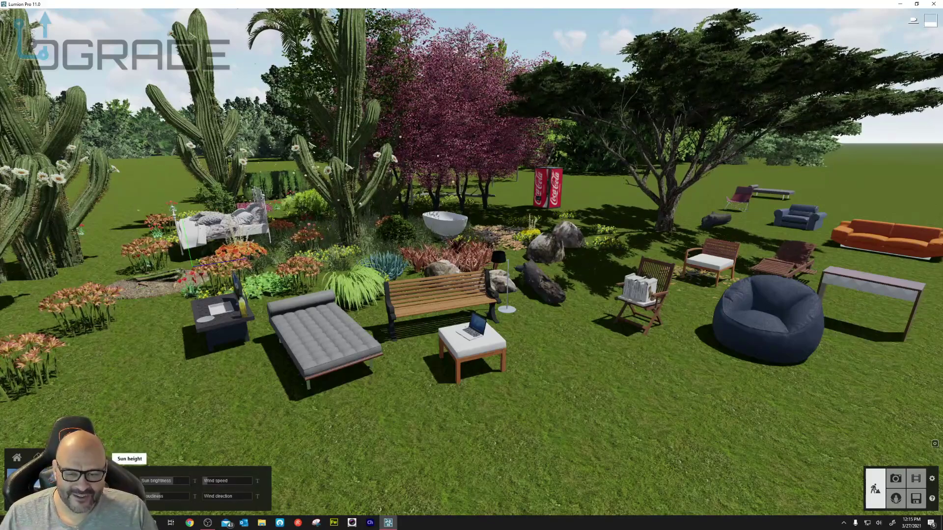
{"action": "left_click_drag", "start_coordinate": [120, 480], "coordinate": [121, 503]}
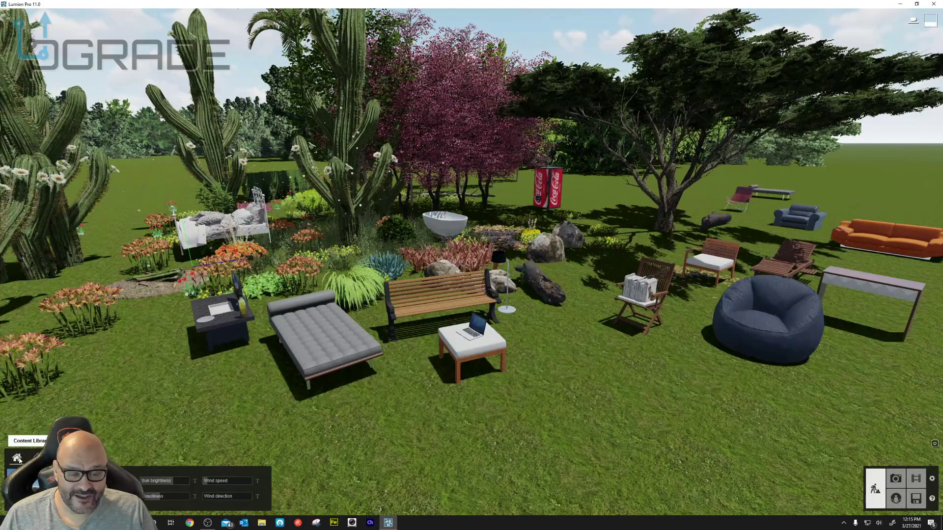
{"action": "left_click", "coordinate": [16, 458]}
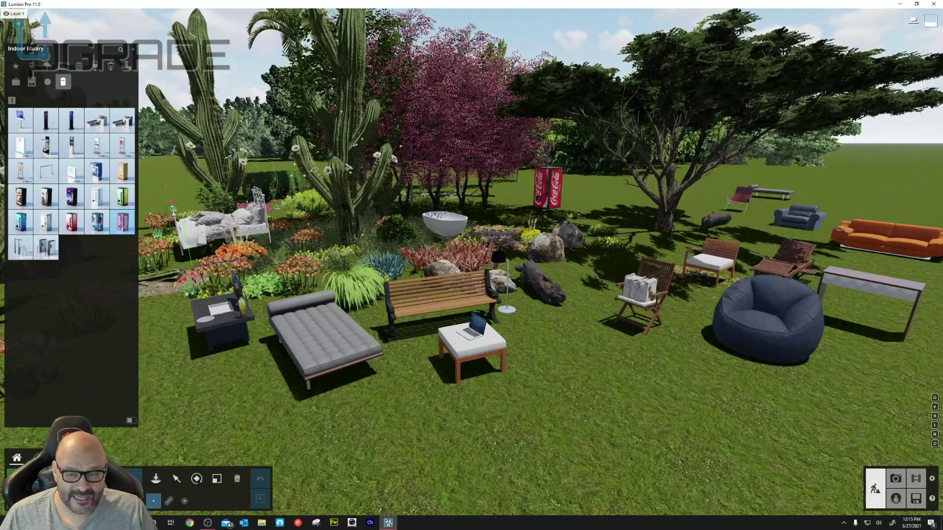
From the transport library's cars, place a white hatchback on the grass beyond the blue armchair and another white car beside the Coca-Cola machine.
{"action": "left_click", "coordinate": [32, 65]}
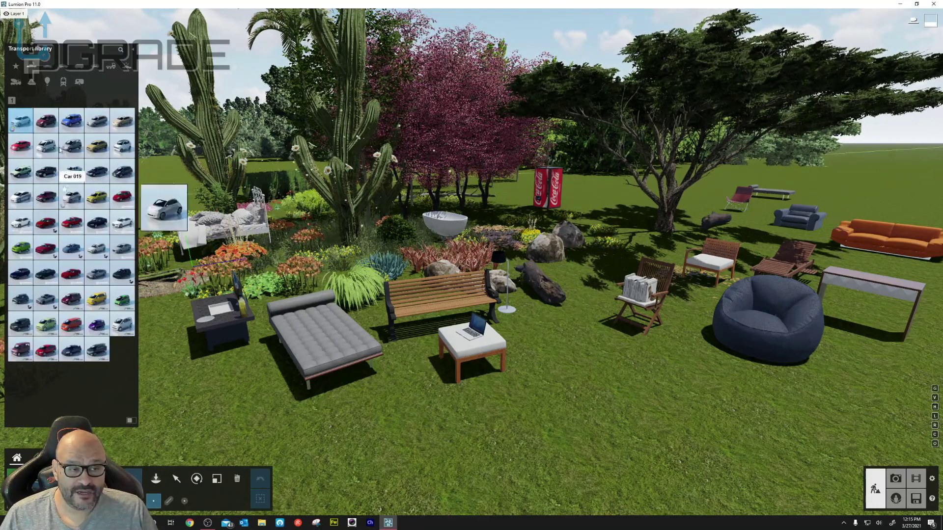
{"action": "left_click", "coordinate": [122, 196]}
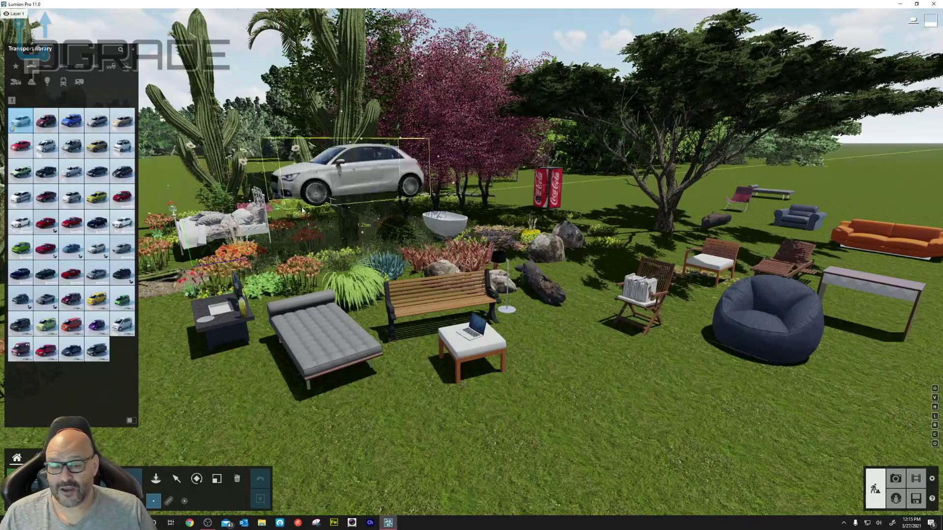
{"action": "left_click", "coordinate": [830, 193]}
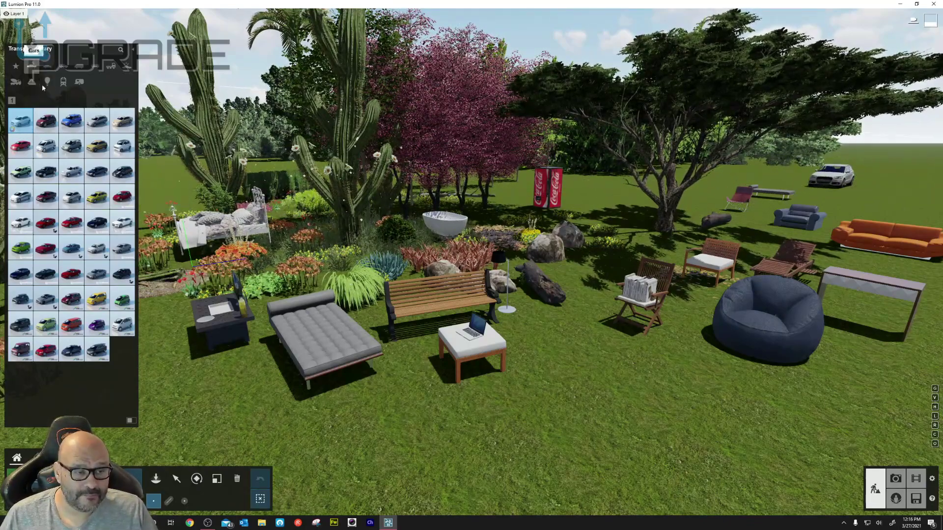
{"action": "mouse_move", "coordinate": [121, 338]}
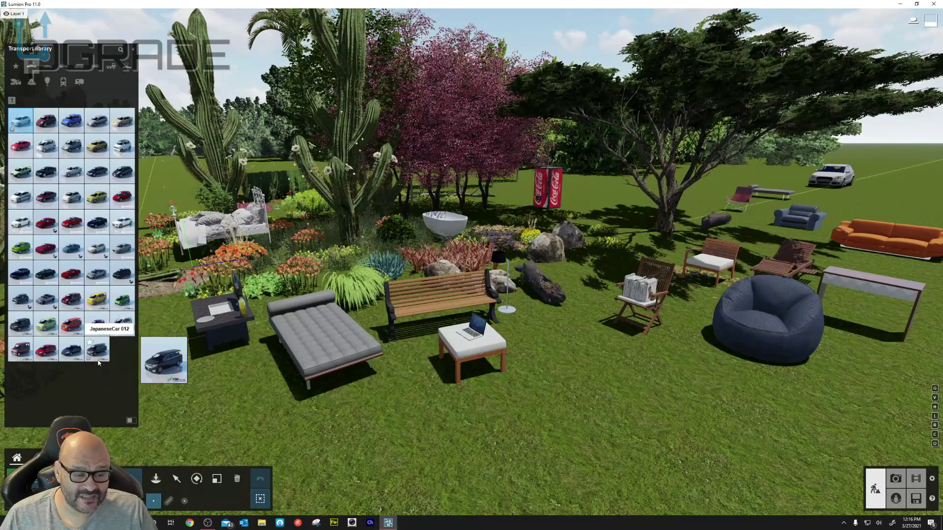
{"action": "left_click", "coordinate": [72, 353]}
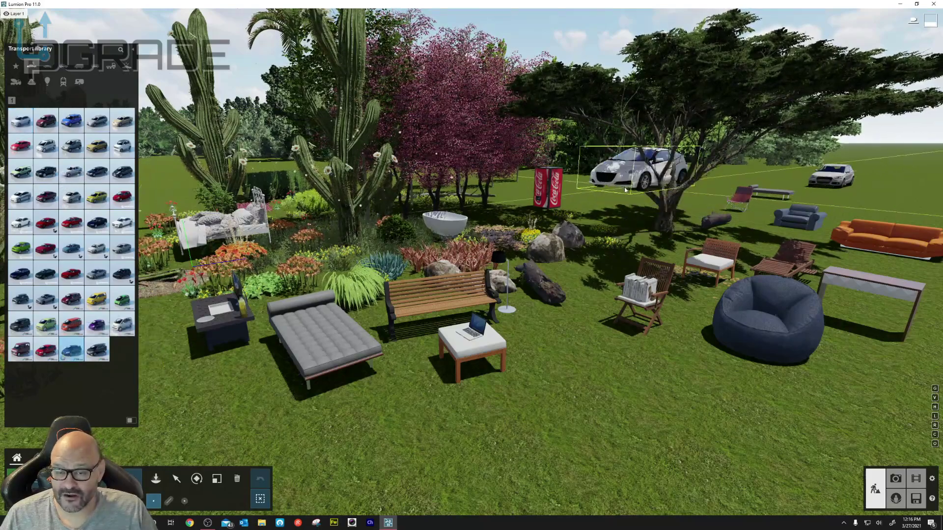
{"action": "left_click", "coordinate": [599, 191]}
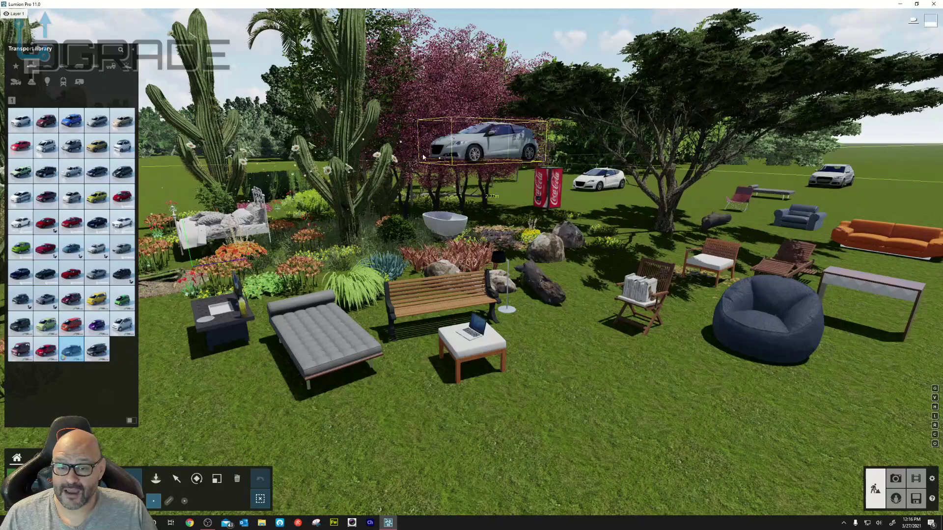
Place the white Car HD 002 on the grass behind the large tree and a dark compact car behind the orange sofa.
{"action": "mouse_move", "coordinate": [46, 222]}
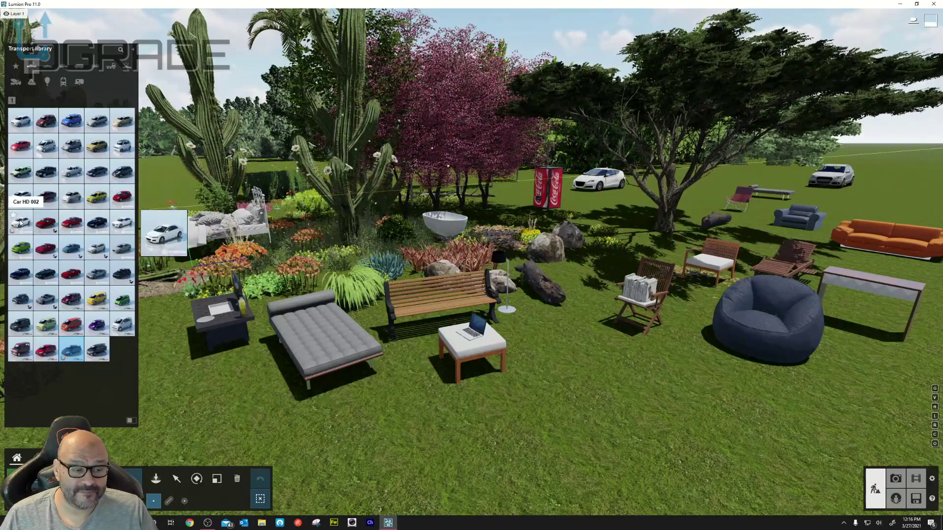
{"action": "left_click", "coordinate": [20, 222]}
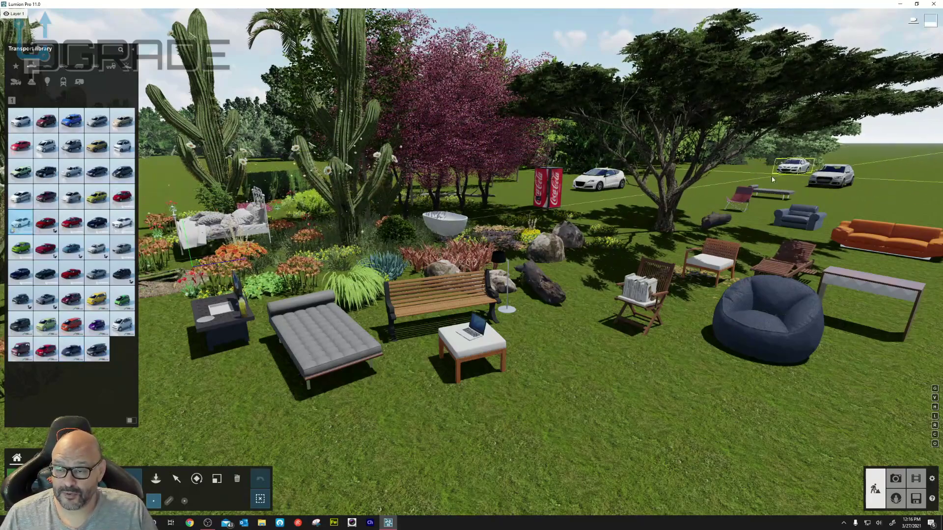
{"action": "left_click", "coordinate": [735, 173]}
{"action": "mouse_move", "coordinate": [86, 292]}
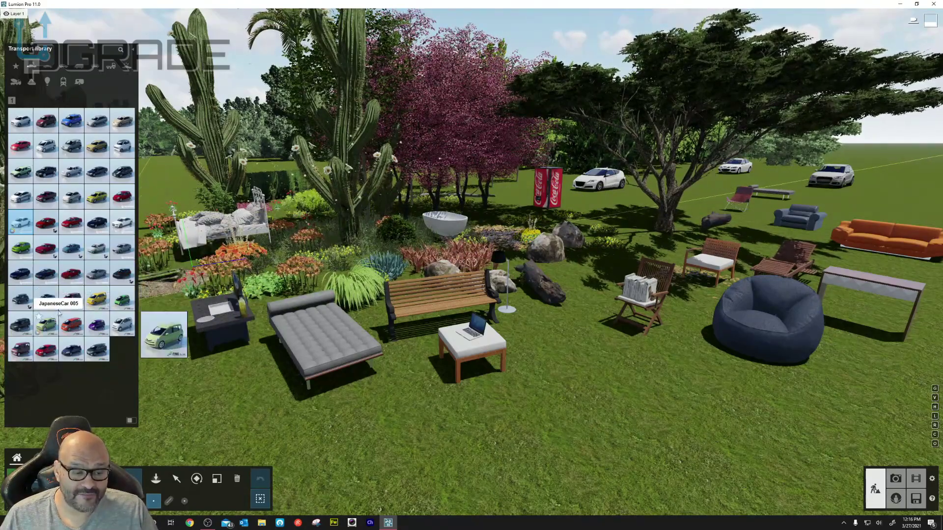
{"action": "left_click", "coordinate": [72, 299]}
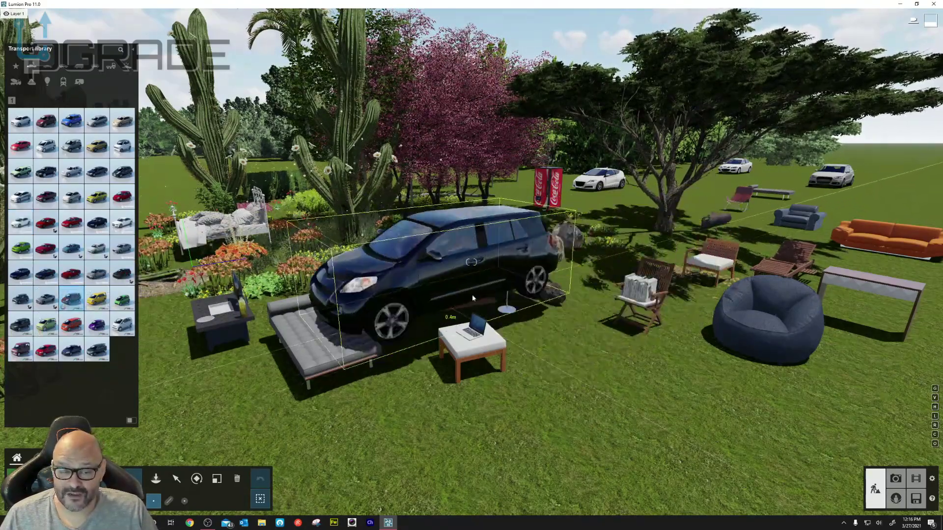
{"action": "left_click", "coordinate": [888, 209]}
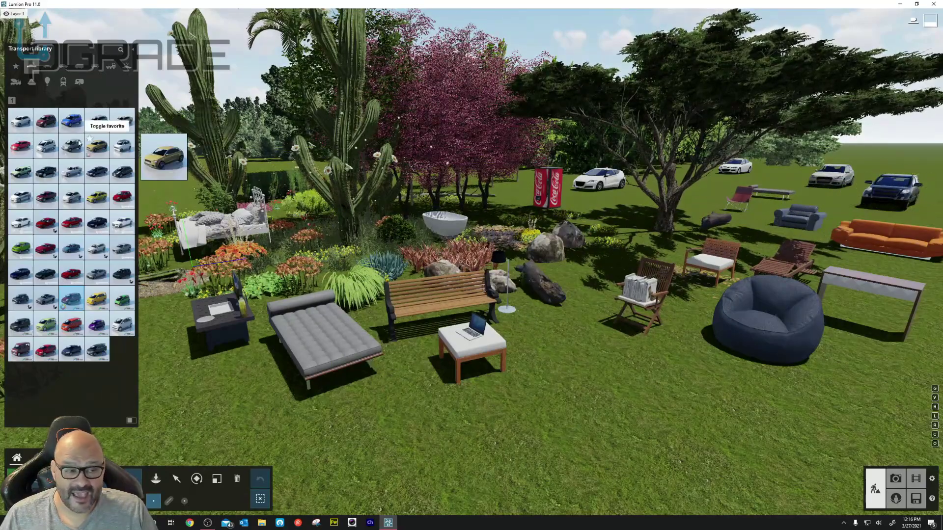
{"action": "left_click", "coordinate": [97, 120]}
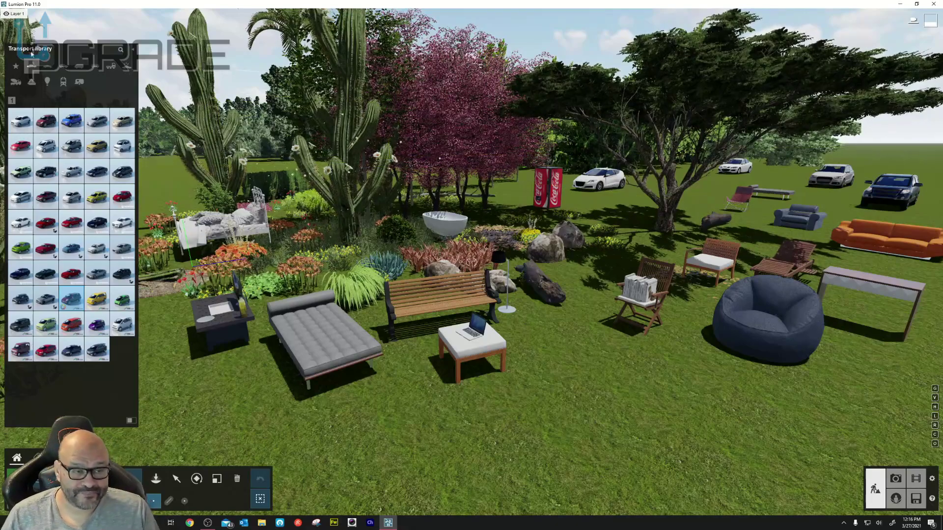
Place a silver sports car in front of the white car near the vending machine and a white SUV behind the large tree.
{"action": "left_click", "coordinate": [48, 66]}
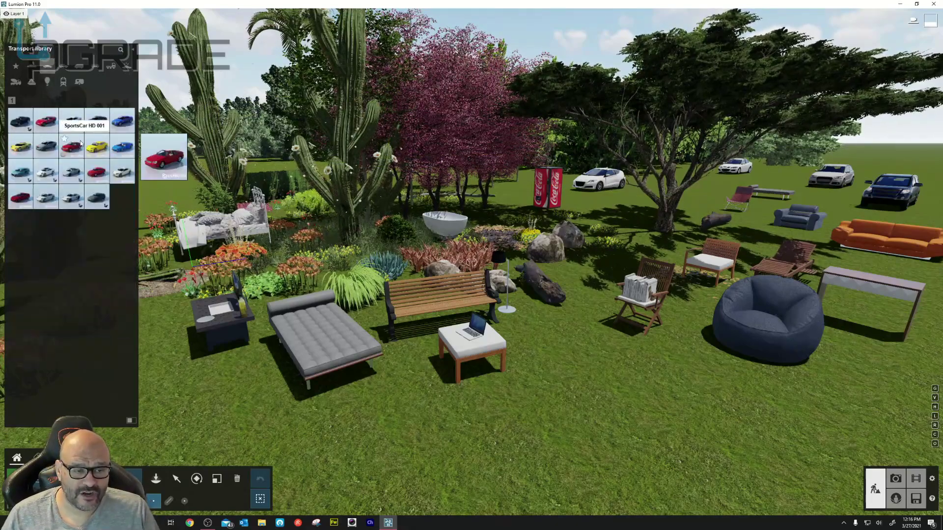
{"action": "left_click", "coordinate": [77, 120]}
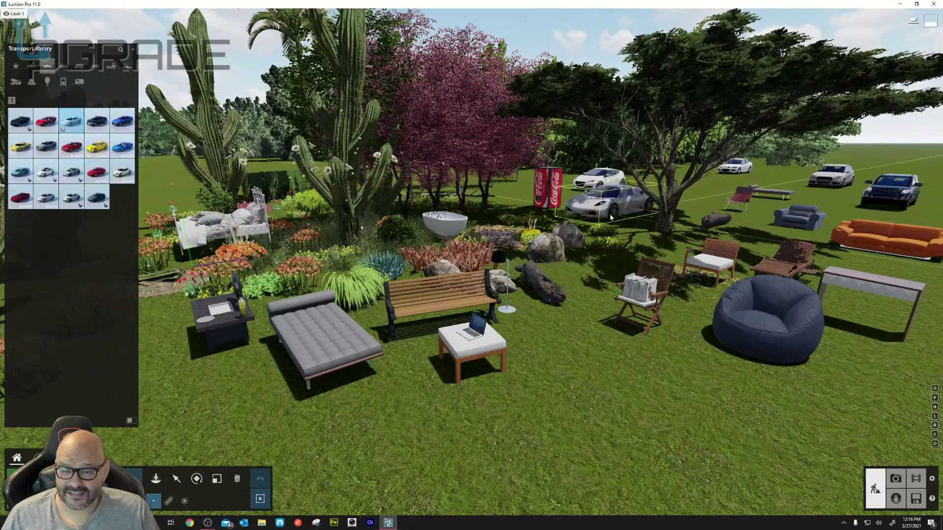
{"action": "left_click", "coordinate": [615, 214]}
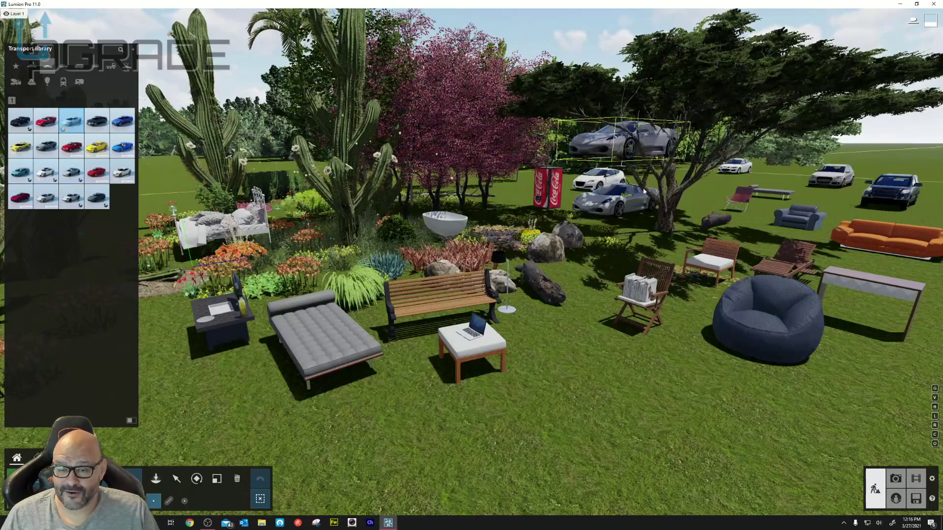
{"action": "left_click", "coordinate": [64, 71]}
{"action": "mouse_move", "coordinate": [75, 172]}
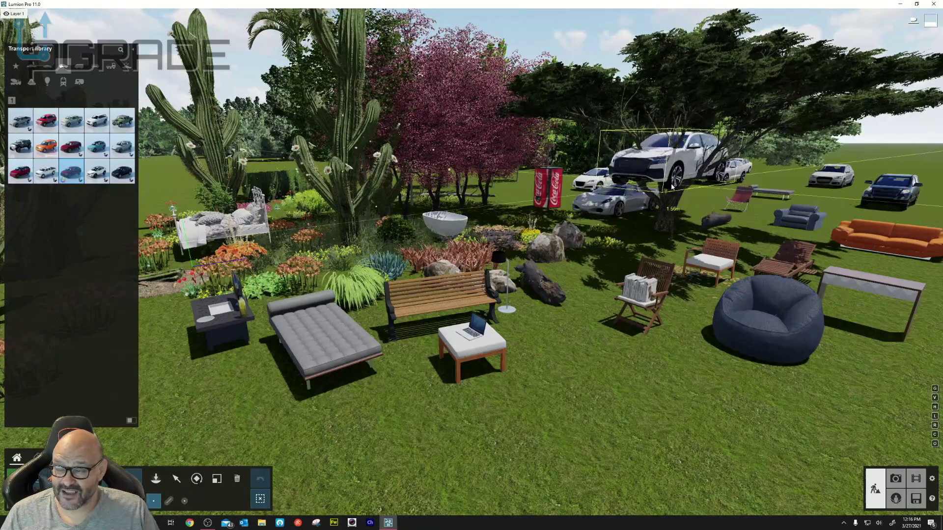
Place a white van and a bus on the distant grass behind the row of parked cars.
{"action": "left_click", "coordinate": [80, 70]}
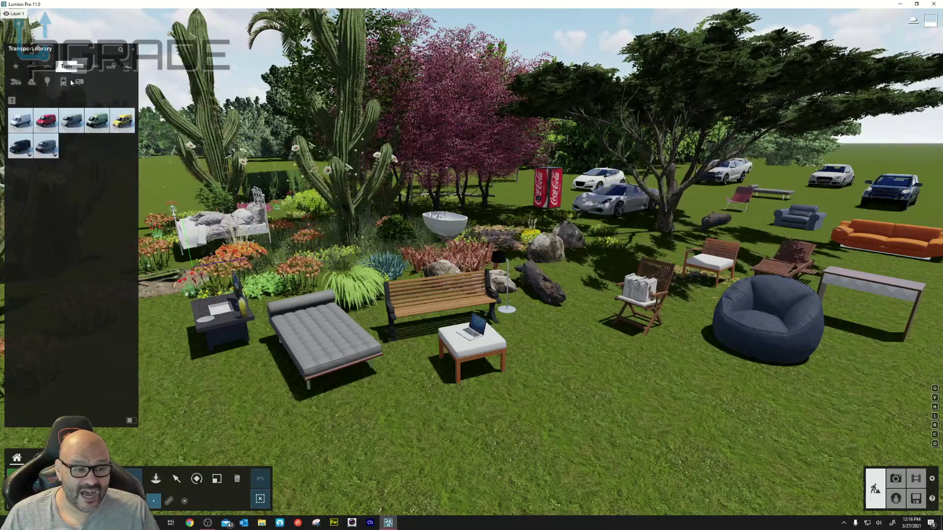
{"action": "left_click", "coordinate": [20, 120]}
{"action": "left_click", "coordinate": [856, 161]}
{"action": "mouse_move", "coordinate": [47, 125]}
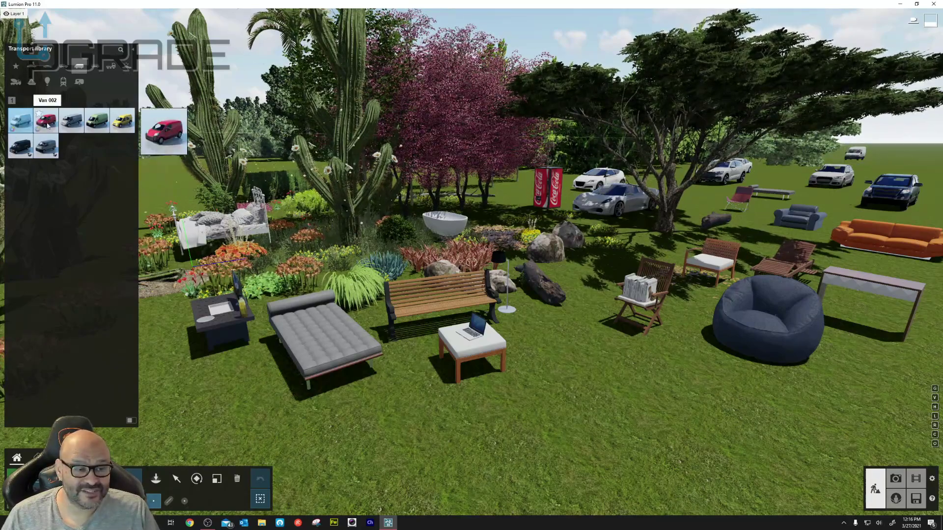
{"action": "left_click", "coordinate": [96, 67]}
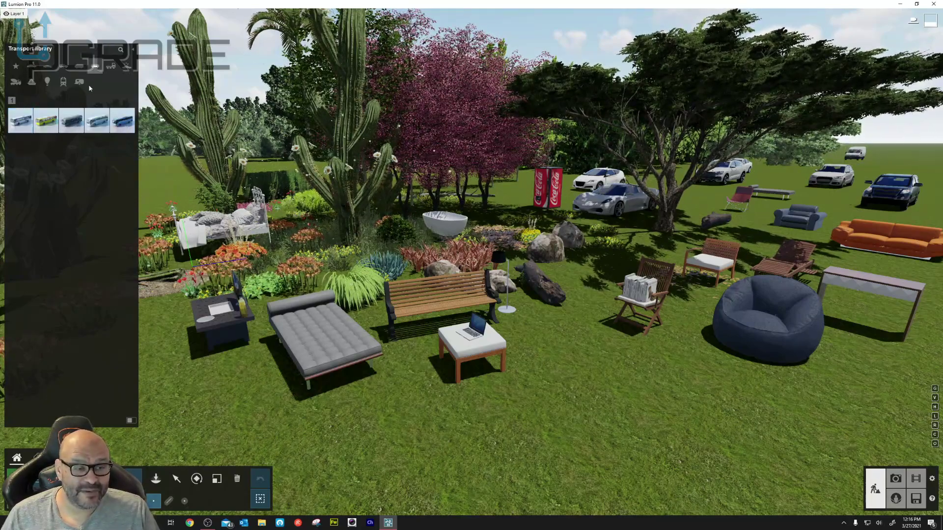
{"action": "left_click", "coordinate": [46, 125]}
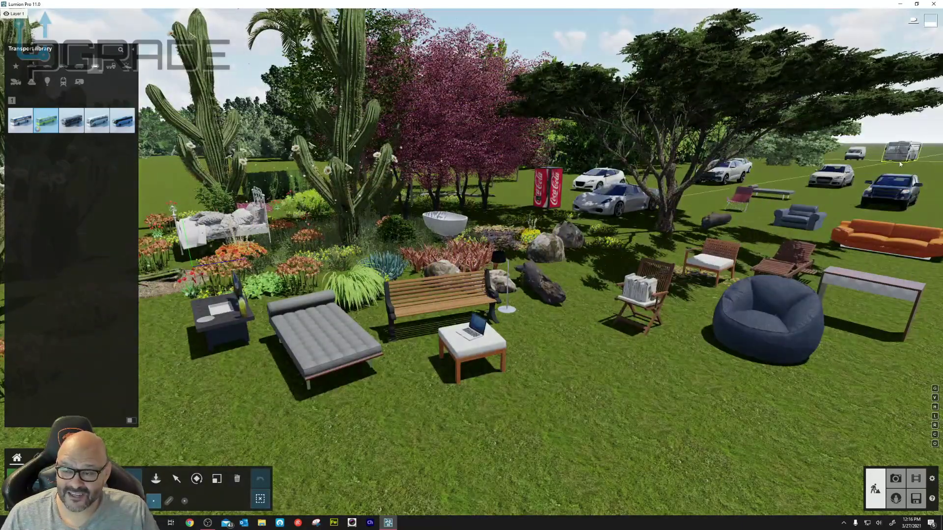
{"action": "left_click", "coordinate": [889, 171]}
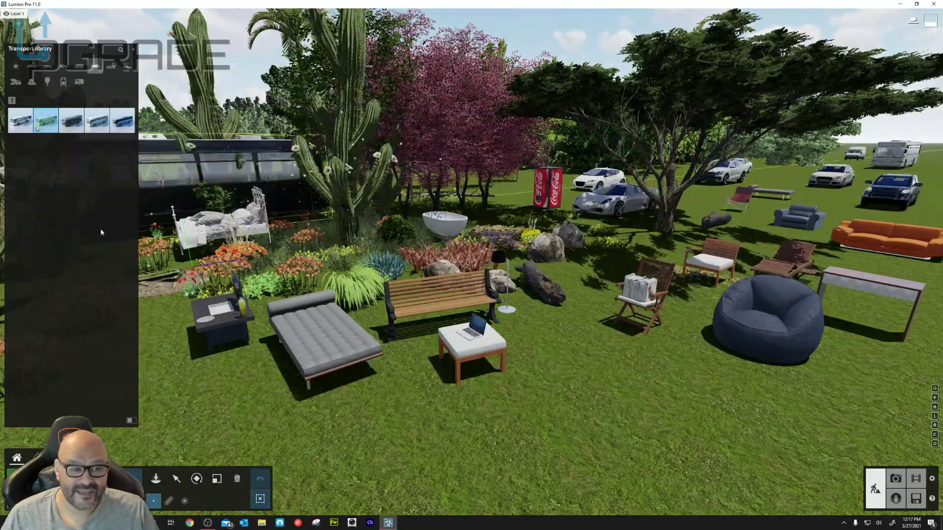
Add a truck and a dark car among the distant parked vehicles, and place a tall construction crane near the bus.
{"action": "left_click", "coordinate": [110, 69]}
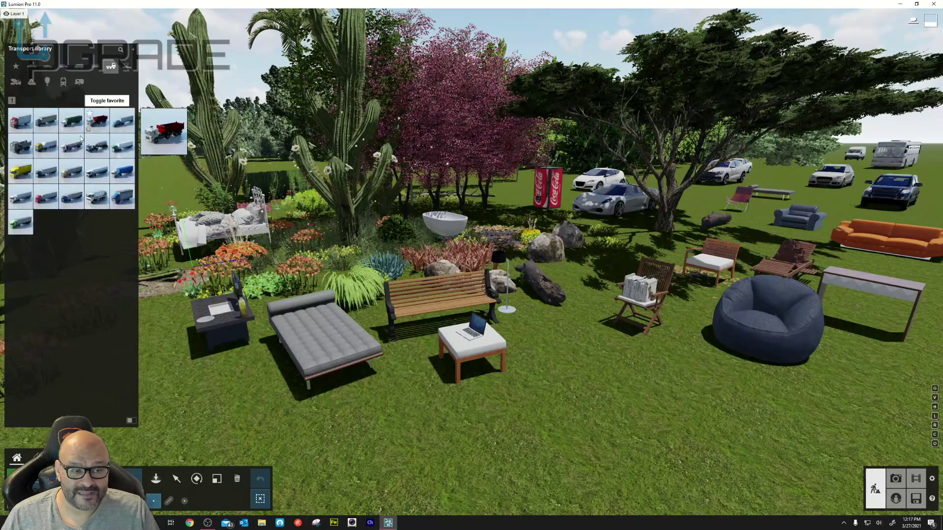
{"action": "left_click", "coordinate": [72, 173]}
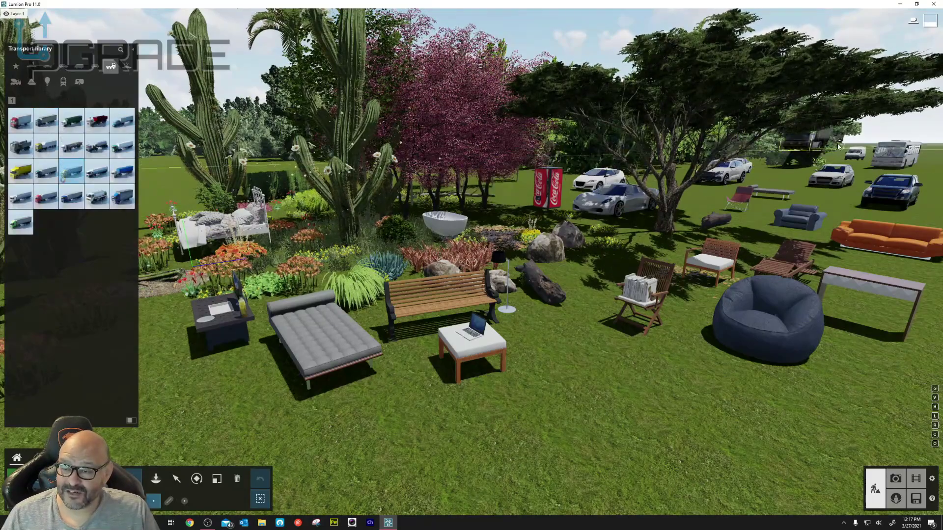
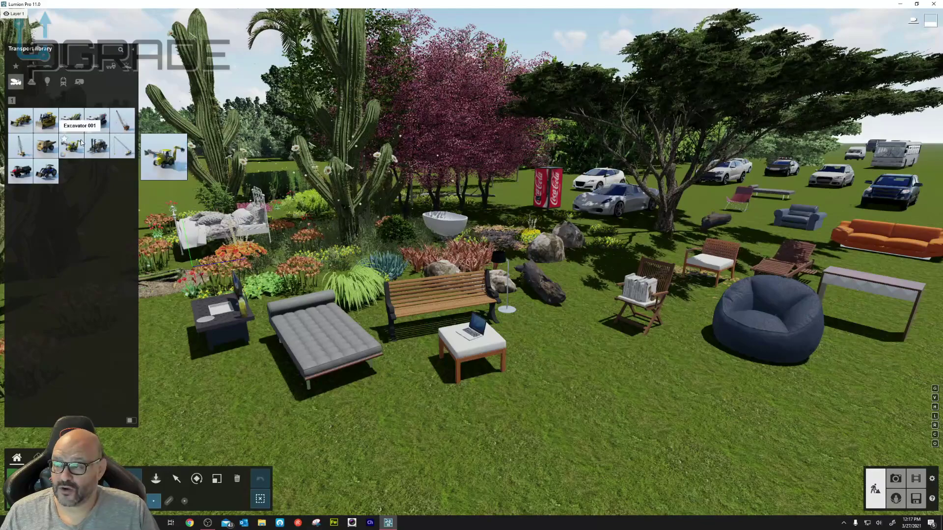
{"action": "left_click", "coordinate": [122, 123]}
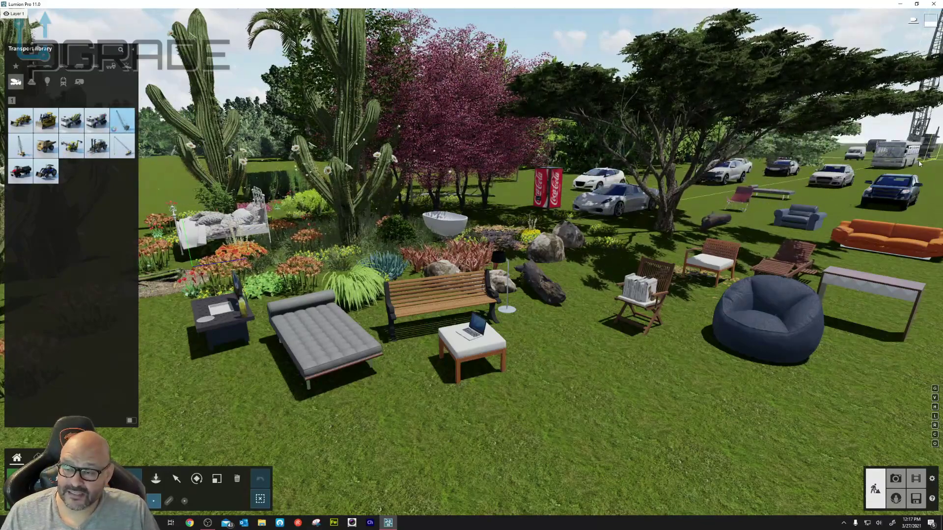
{"action": "left_click", "coordinate": [912, 164]}
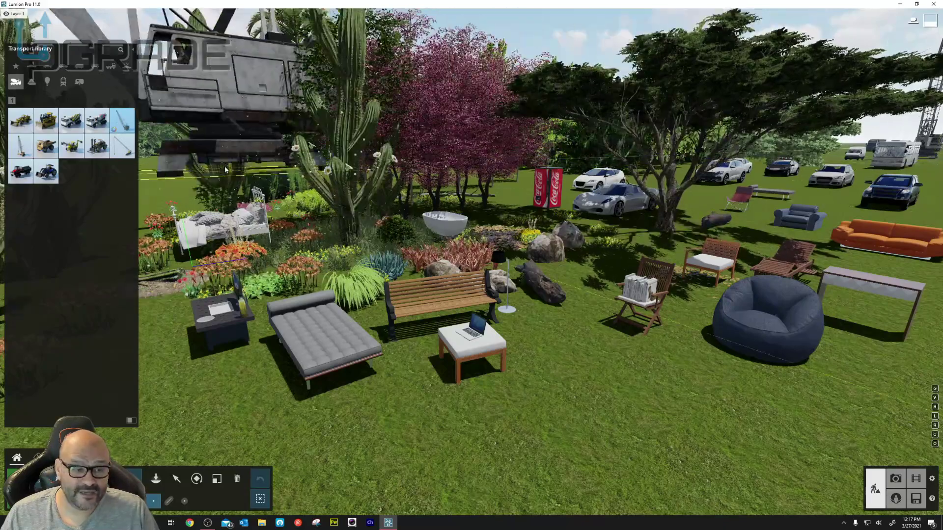
Examine the boat, aircraft and train models, previewing a hot air balloon, a locomotive and a flatcar loaded with steel coils in the scene.
{"action": "left_click", "coordinate": [31, 82]}
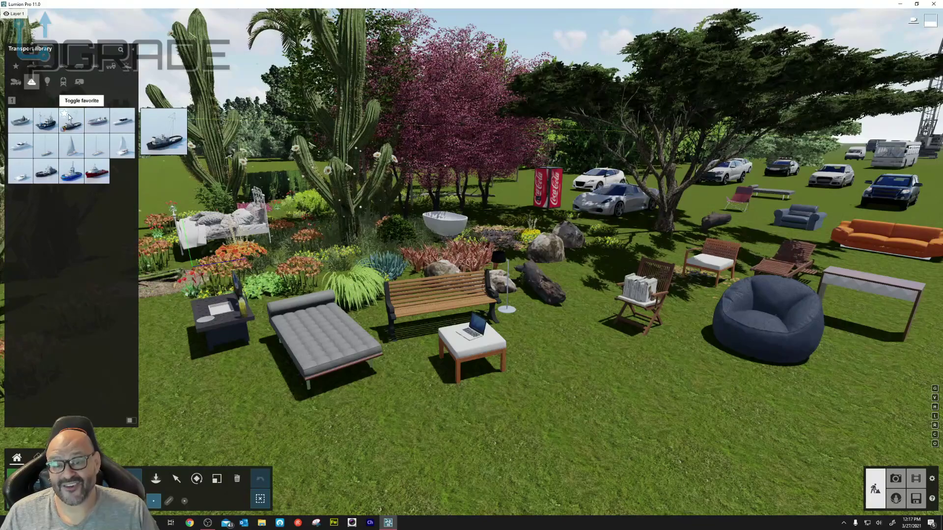
{"action": "left_click", "coordinate": [49, 86]}
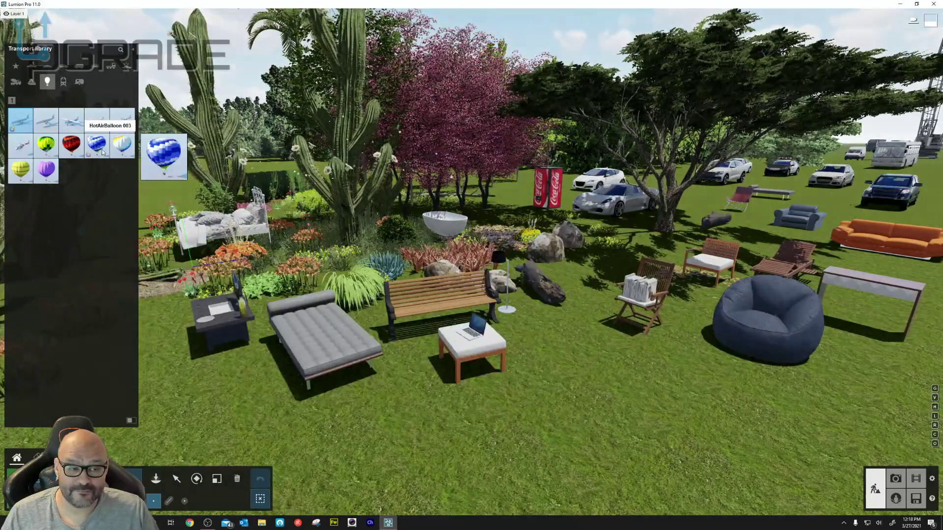
{"action": "left_click", "coordinate": [103, 152]}
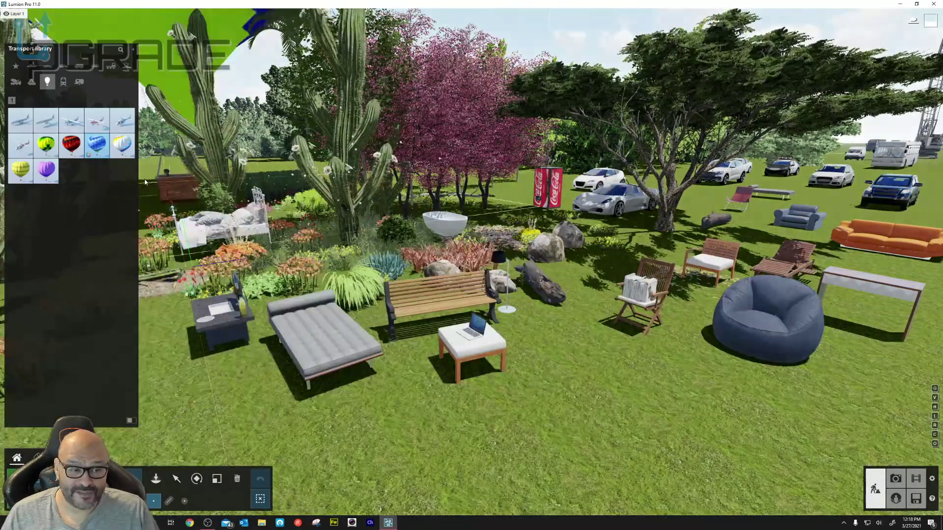
{"action": "mouse_move", "coordinate": [89, 152]}
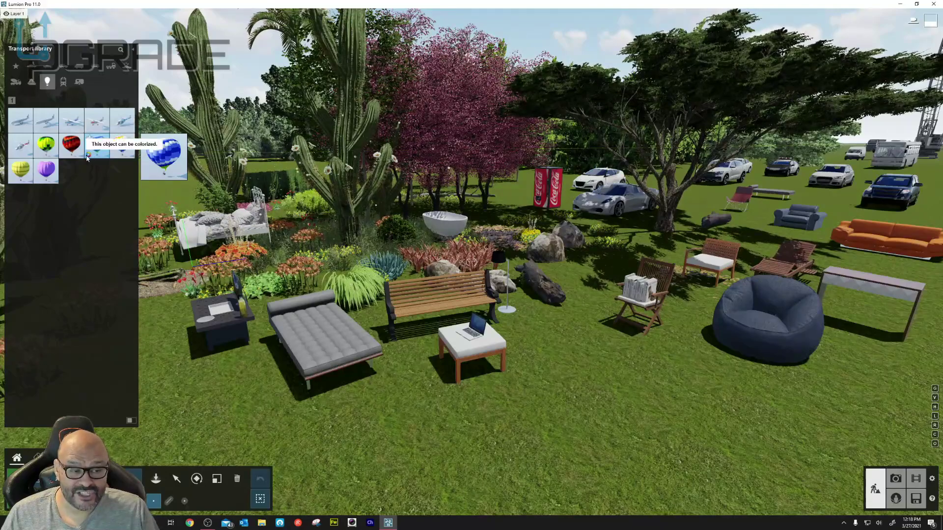
{"action": "left_click", "coordinate": [64, 82]}
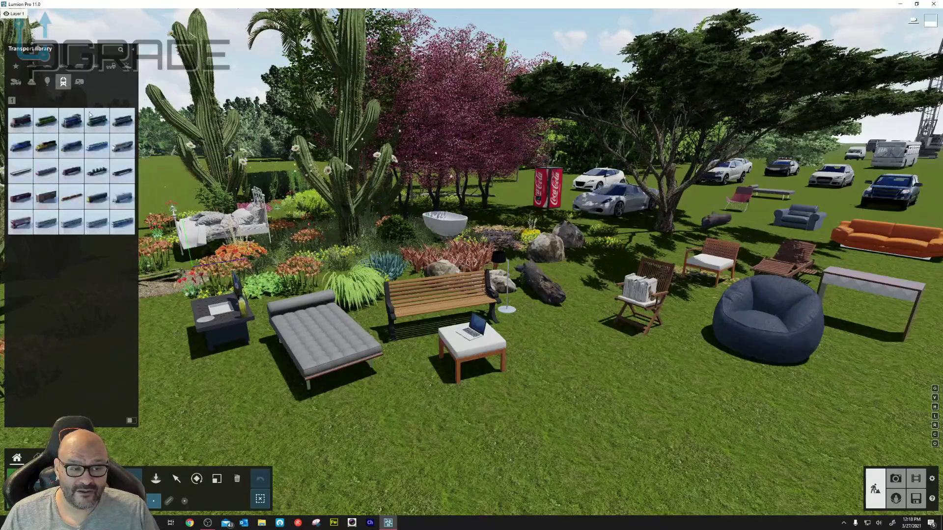
{"action": "left_click", "coordinate": [70, 124]}
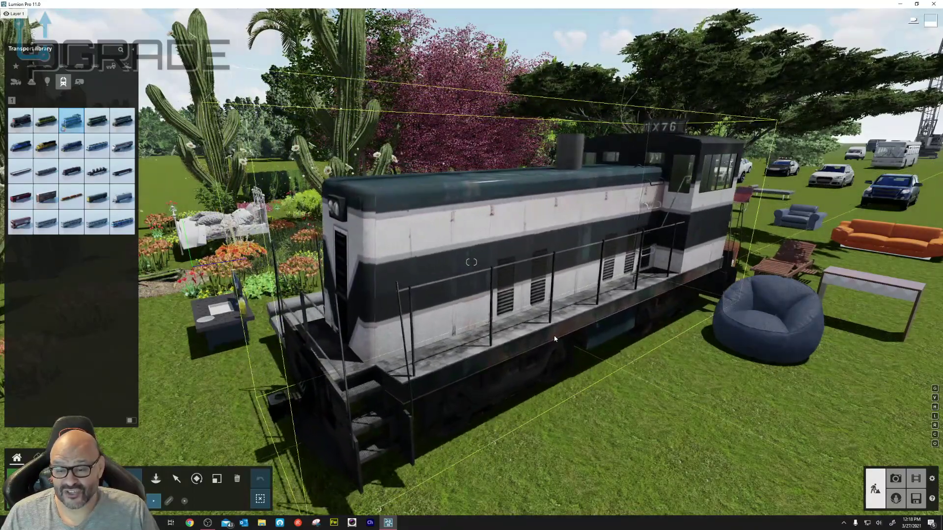
{"action": "left_click", "coordinate": [96, 171]}
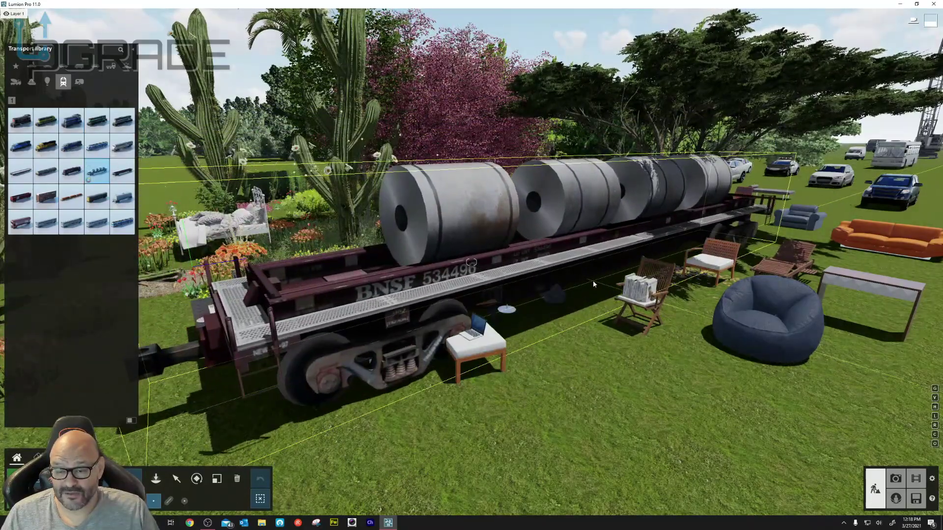
Place a scooter with a rider behind the folding chair and a motorcycle with a rider in front of the orange sofa.
{"action": "left_click", "coordinate": [83, 85]}
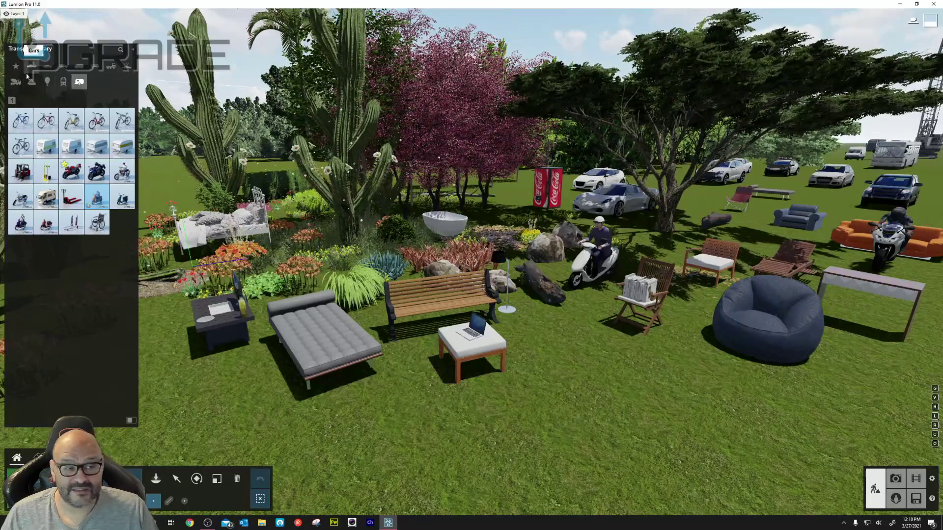
{"action": "left_click", "coordinate": [62, 165]}
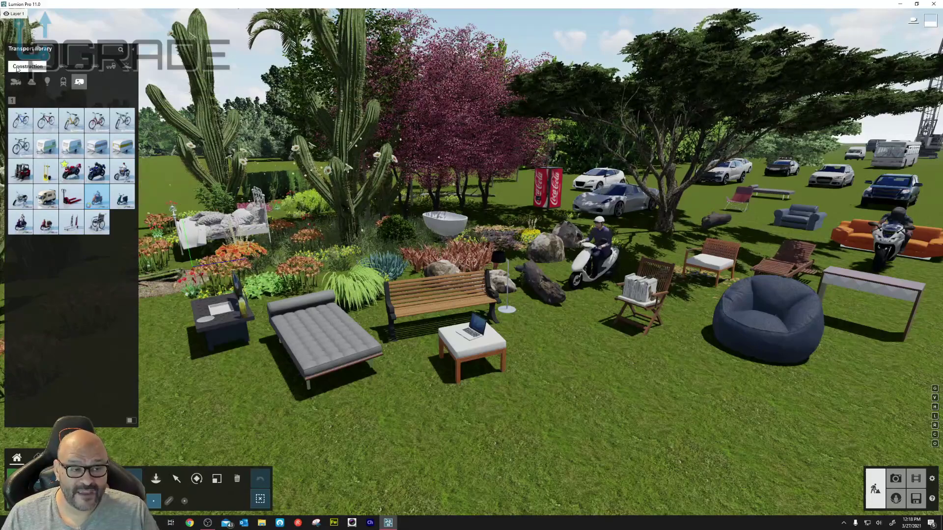
Check the transport favorites, switch to the people models, and place a man lying on a white mat on the grass before the folding chair.
{"action": "left_click", "coordinate": [15, 66]}
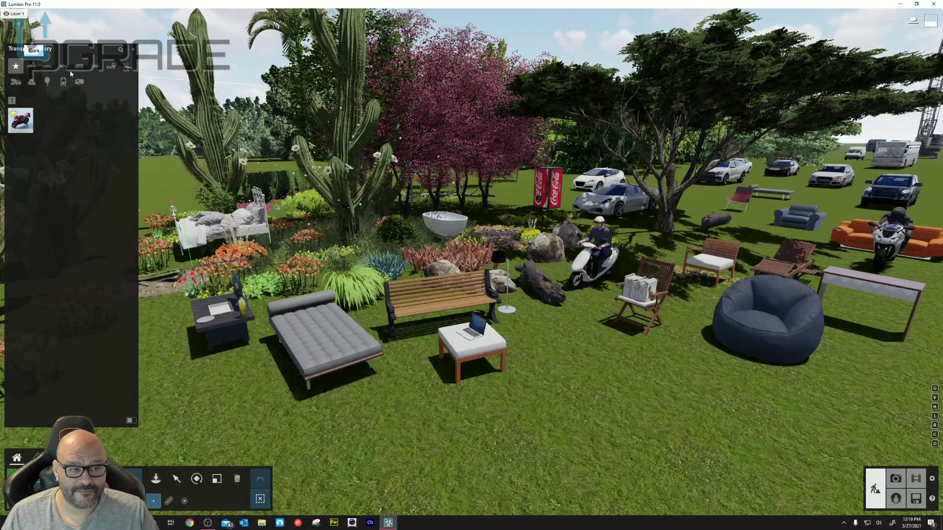
{"action": "left_click", "coordinate": [119, 52]}
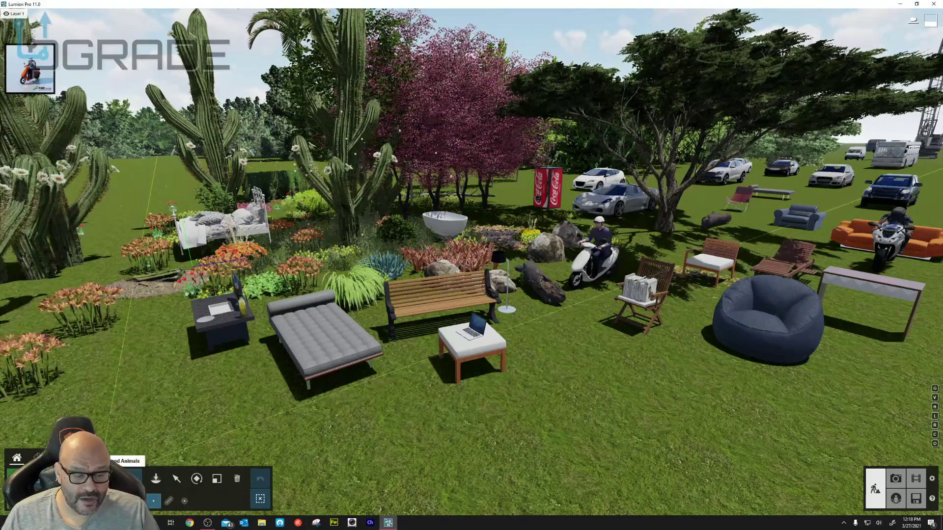
{"action": "left_click", "coordinate": [100, 478]}
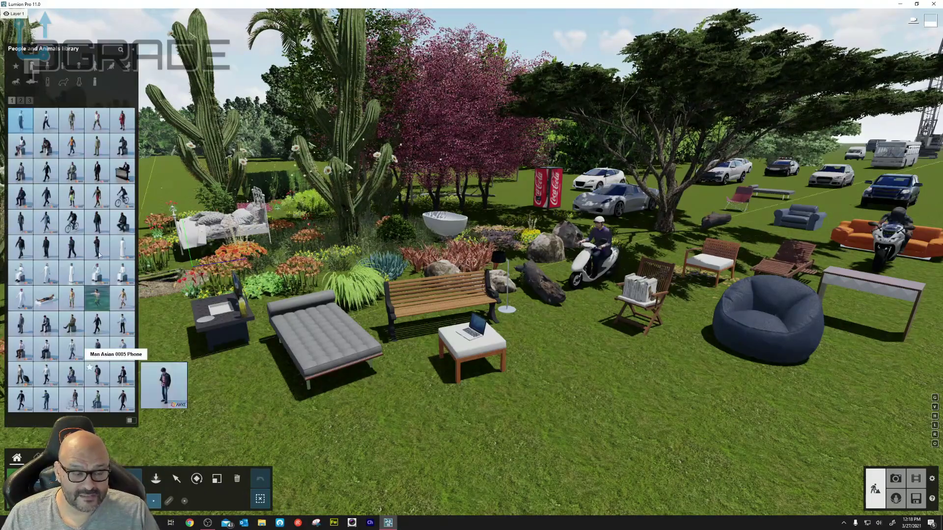
{"action": "left_click", "coordinate": [94, 313]}
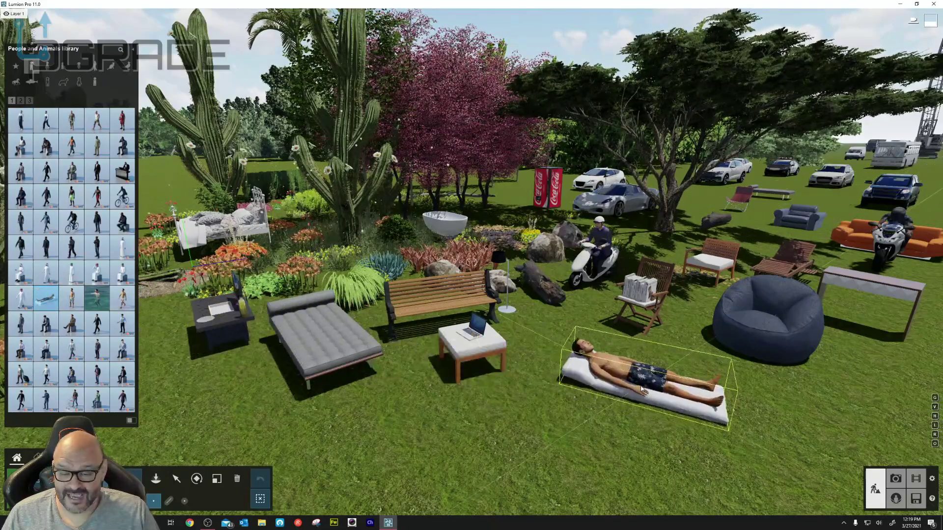
{"action": "left_click", "coordinate": [598, 361]}
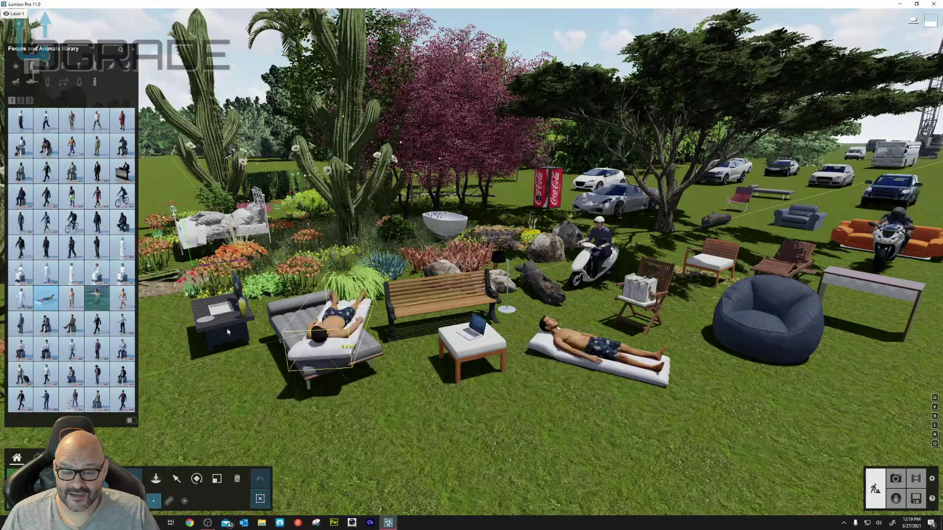
Place a walking man in a dark hooded jacket beside the bean bag and a person in red near the distant parked cars.
{"action": "left_click", "coordinate": [63, 250]}
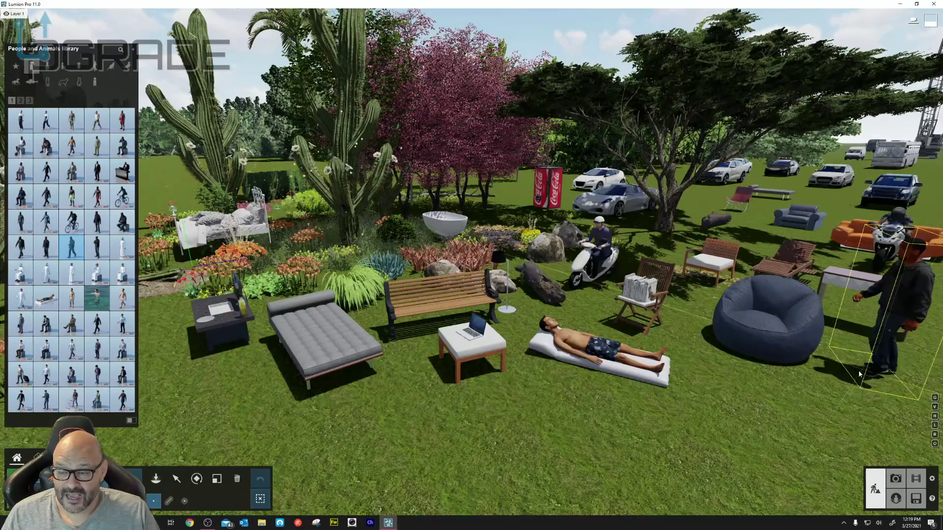
{"action": "left_click", "coordinate": [855, 378]}
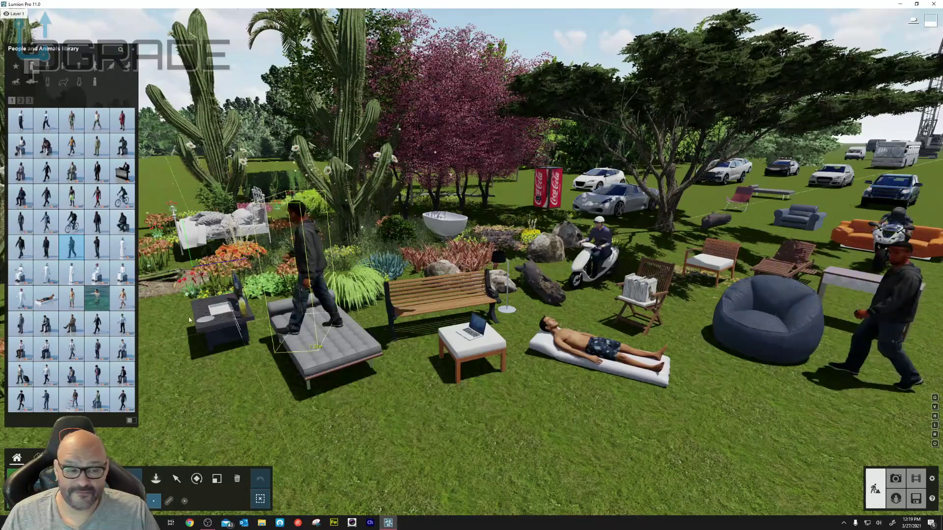
{"action": "left_click", "coordinate": [100, 200]}
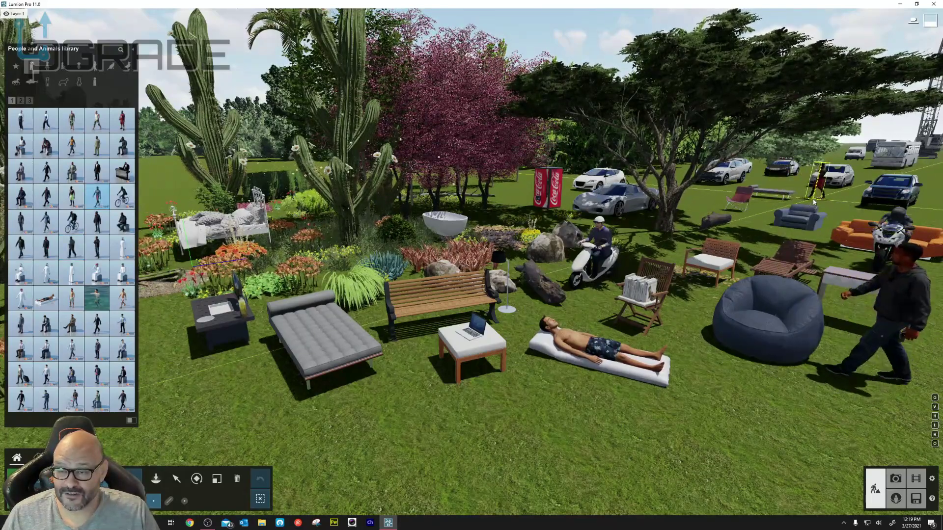
{"action": "left_click", "coordinate": [813, 202]}
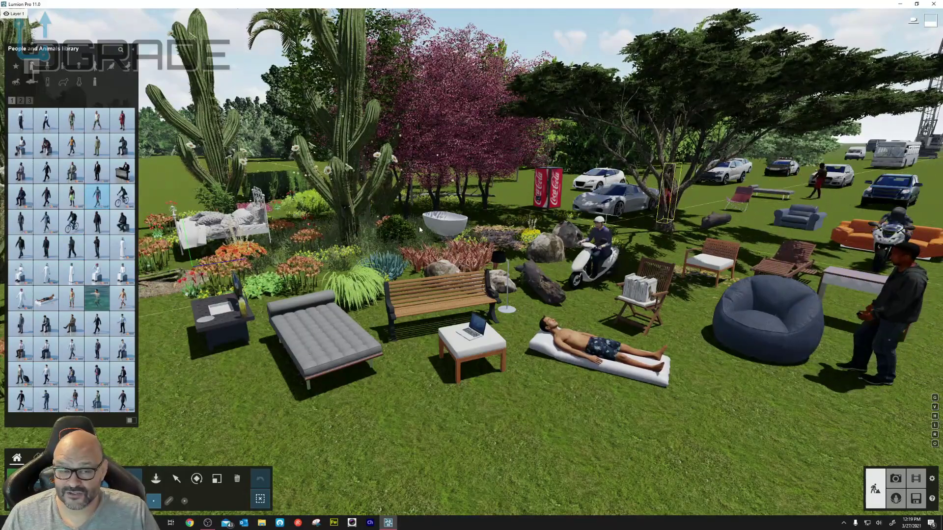
Seat a man in a dark suit and Man Asian 0003 Typing on the grey daybed, selecting the Rotate tool for the typing man.
{"action": "left_click", "coordinate": [24, 199]}
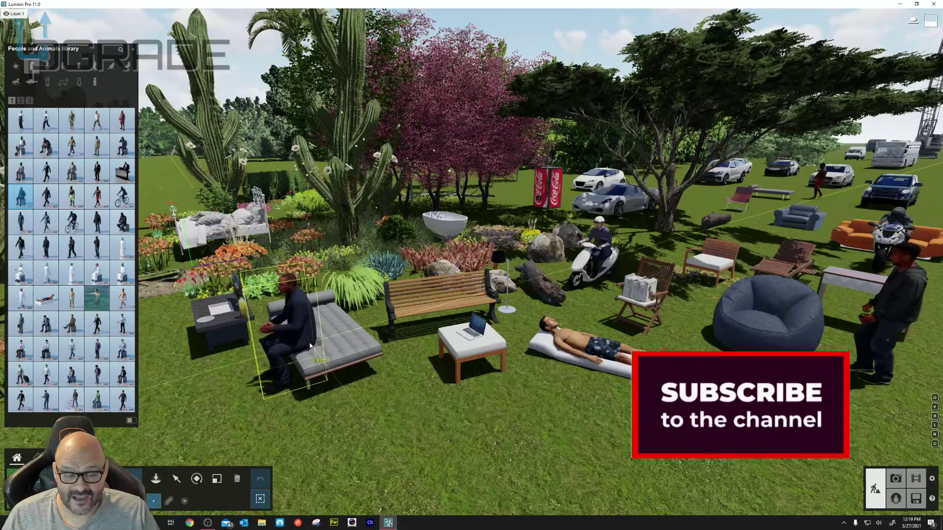
{"action": "left_click", "coordinate": [310, 345]}
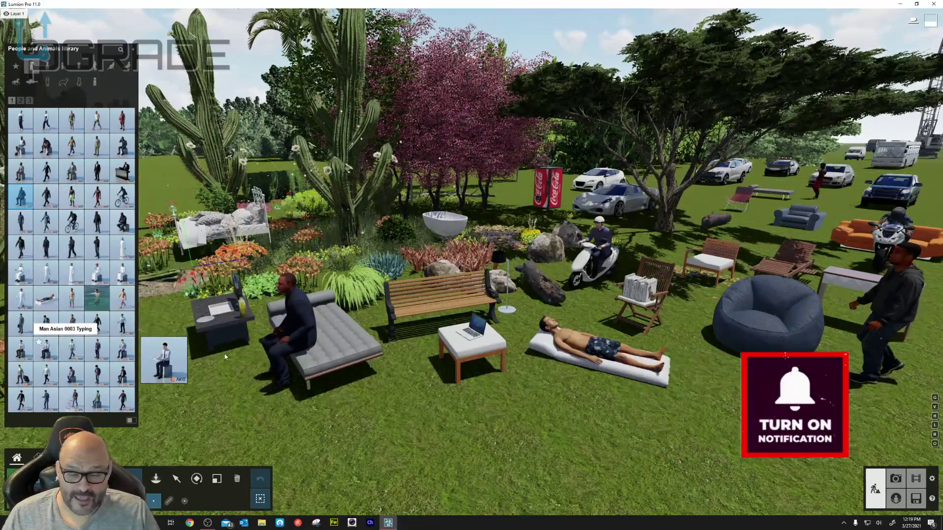
{"action": "left_click", "coordinate": [46, 347]}
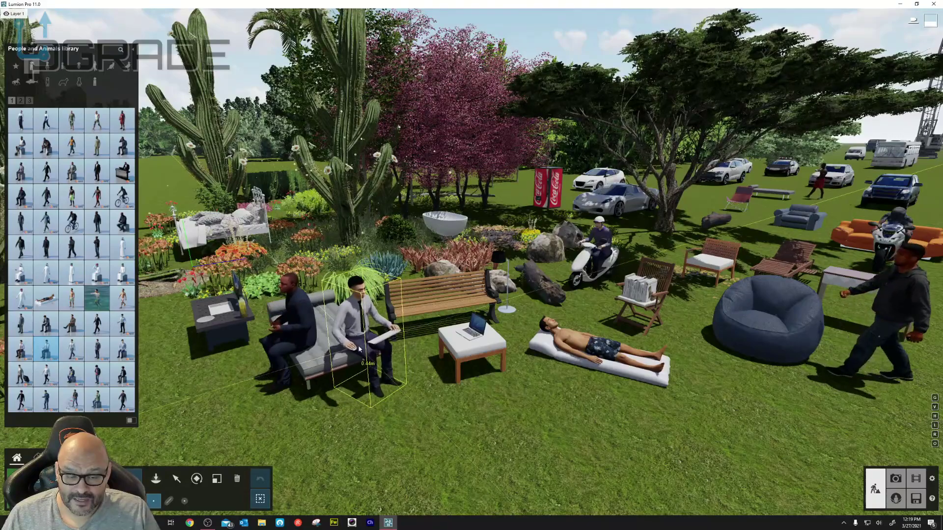
{"action": "left_click", "coordinate": [359, 349]}
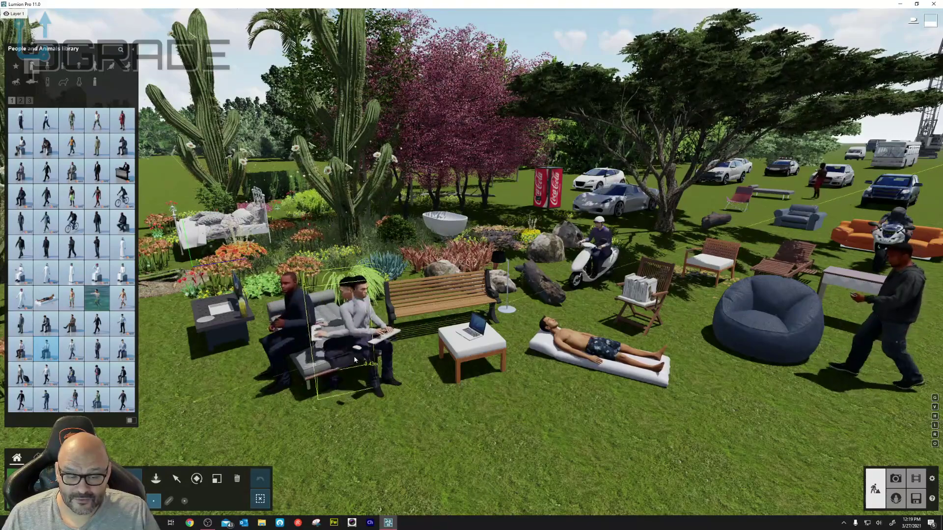
{"action": "left_click", "coordinate": [197, 480]}
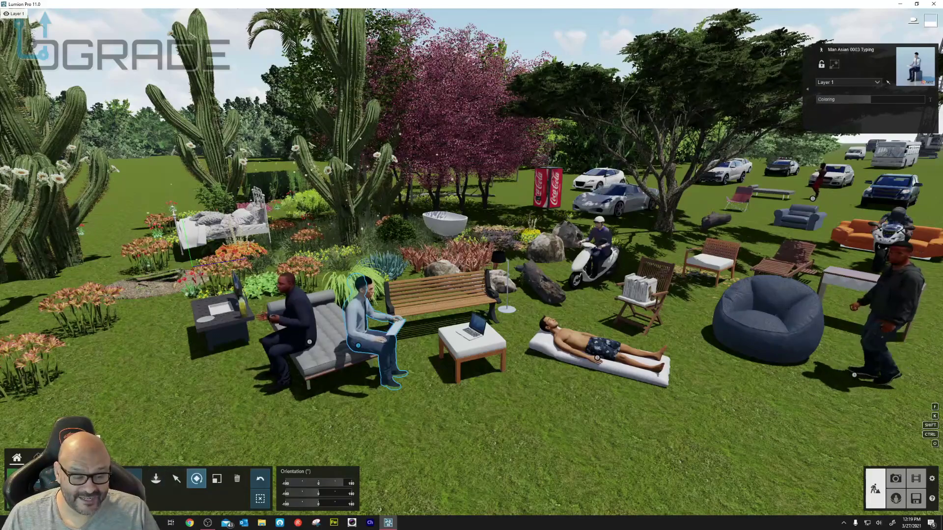
Place an older man in beige clothes beside the folding chair and a standing man in a dark jacket near the laptop table.
{"action": "left_click", "coordinate": [98, 475]}
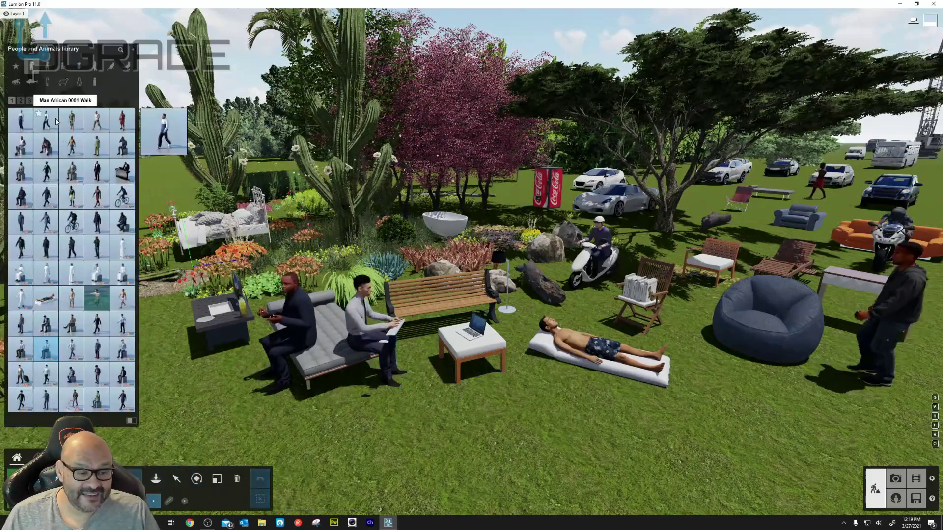
{"action": "left_click", "coordinate": [30, 103]}
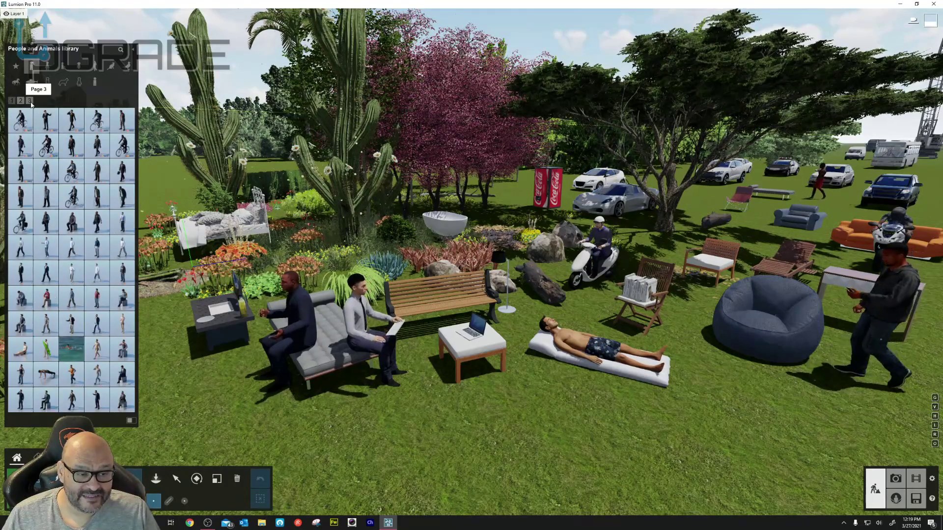
{"action": "left_click", "coordinate": [31, 102]}
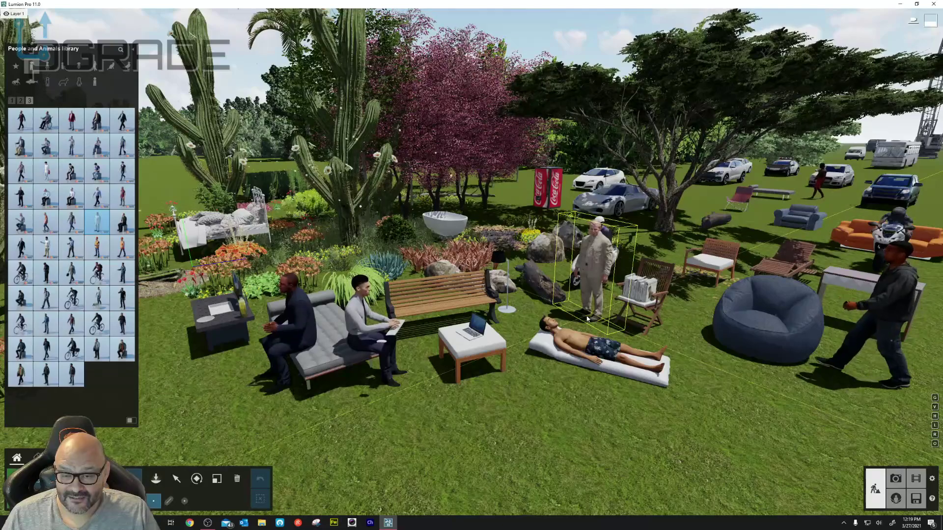
{"action": "left_click", "coordinate": [587, 319]}
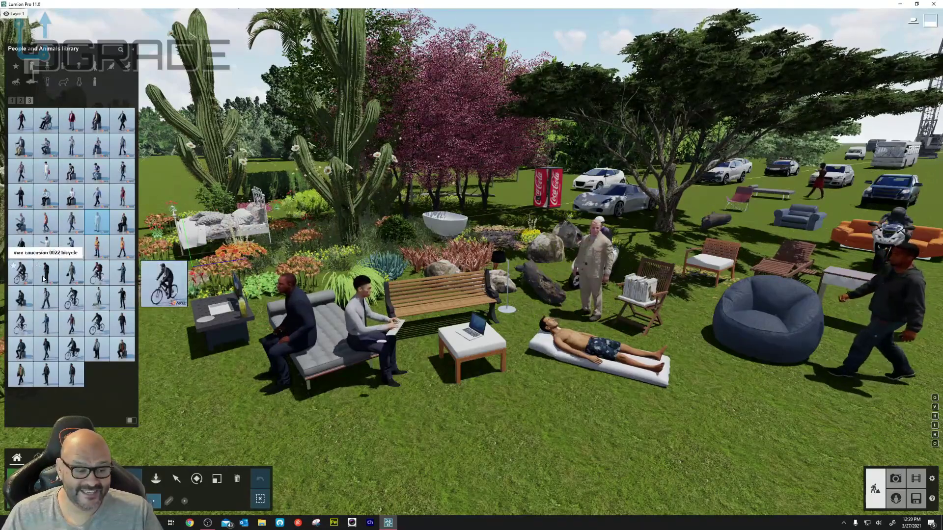
{"action": "left_click", "coordinate": [71, 374]}
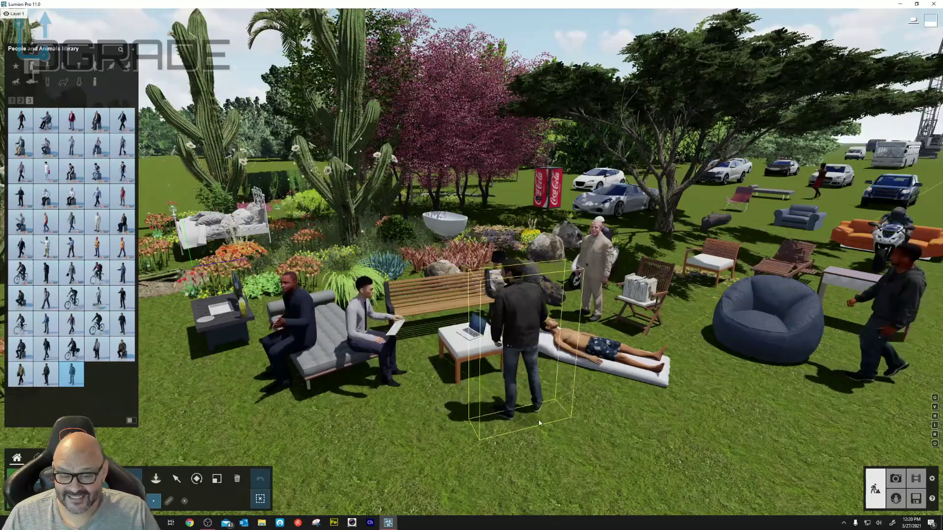
{"action": "left_click", "coordinate": [518, 404]}
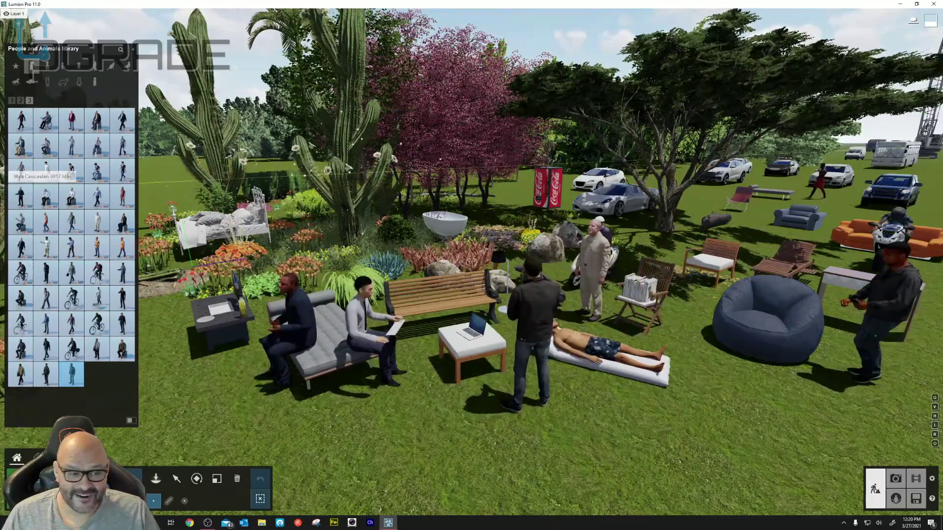
Switch to the 3D women models and place Woman African 0002 Bag between the folding chair and the bean bag.
{"action": "left_click", "coordinate": [49, 68]}
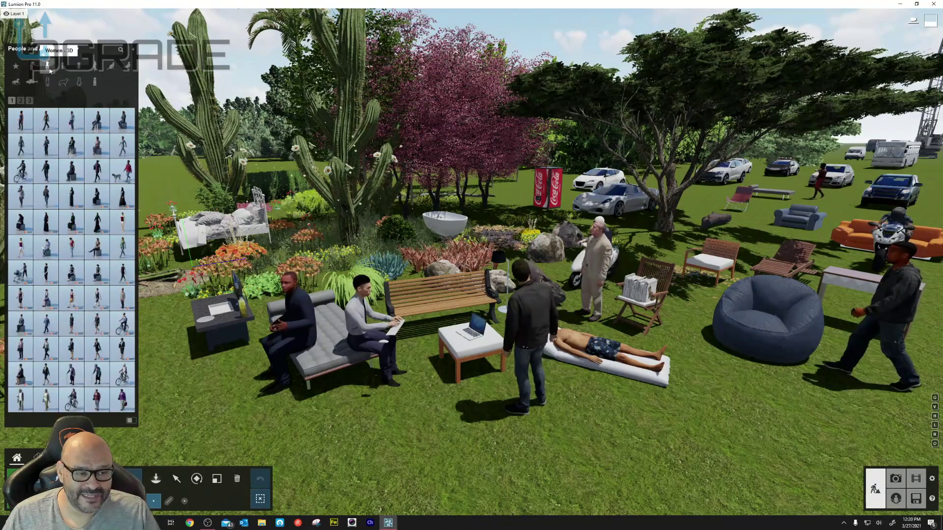
{"action": "left_click", "coordinate": [71, 120]}
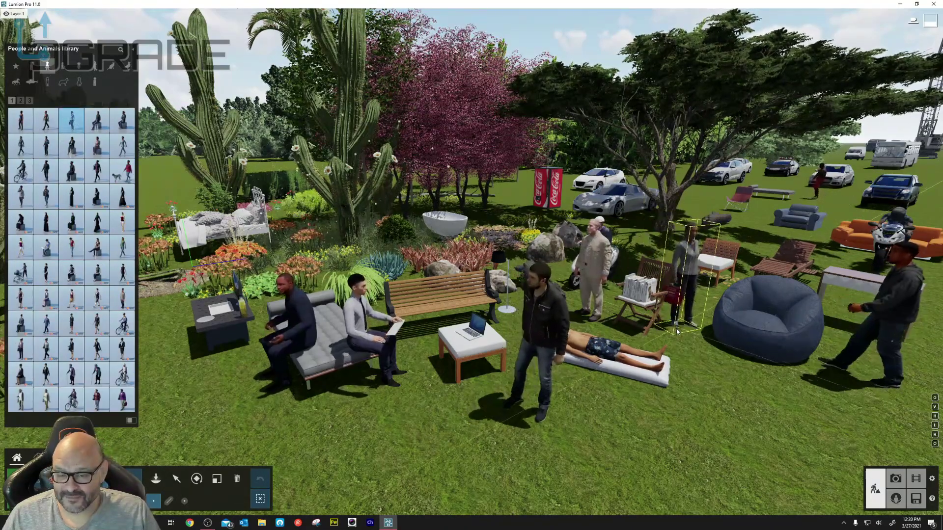
{"action": "left_click", "coordinate": [682, 352]}
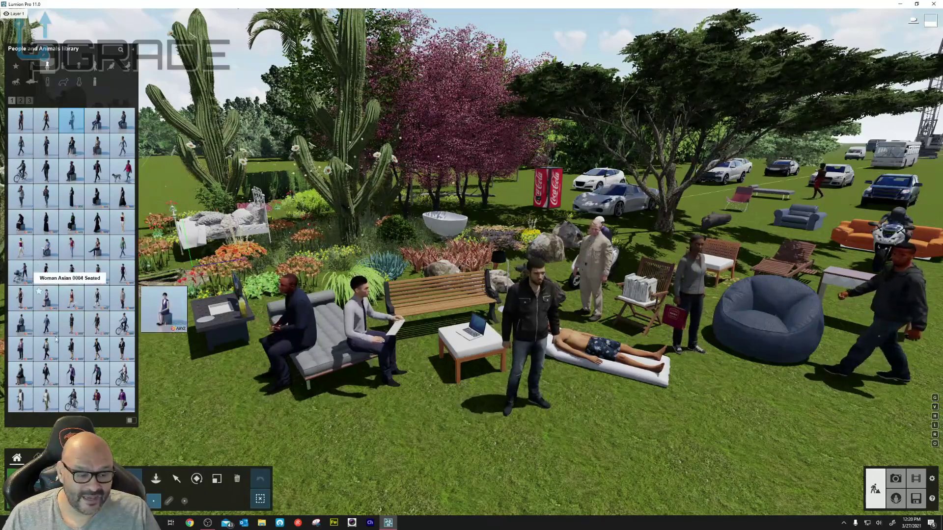
Place Woman Asian 0011 Walk in front of the laptop table and rotate her heading so she faces the viewer.
{"action": "left_click", "coordinate": [99, 375]}
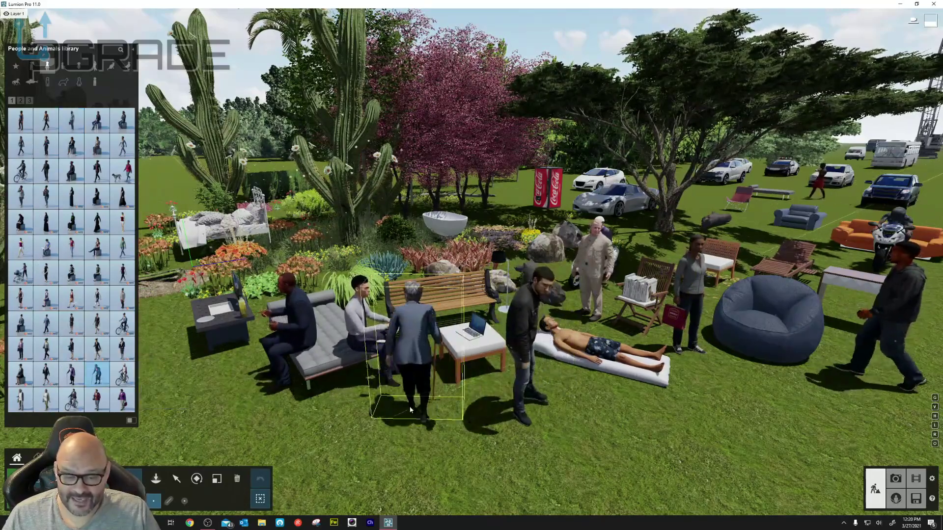
{"action": "left_click", "coordinate": [420, 425]}
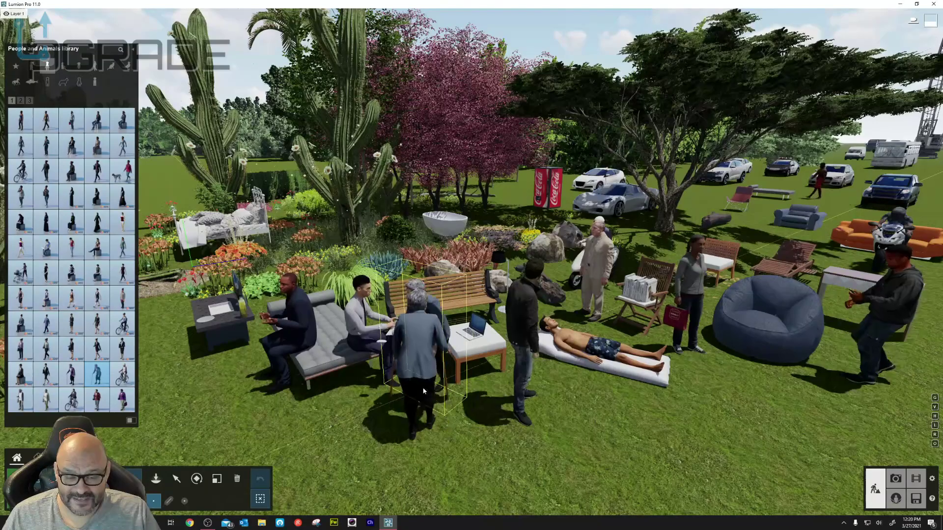
{"action": "left_click", "coordinate": [192, 481]}
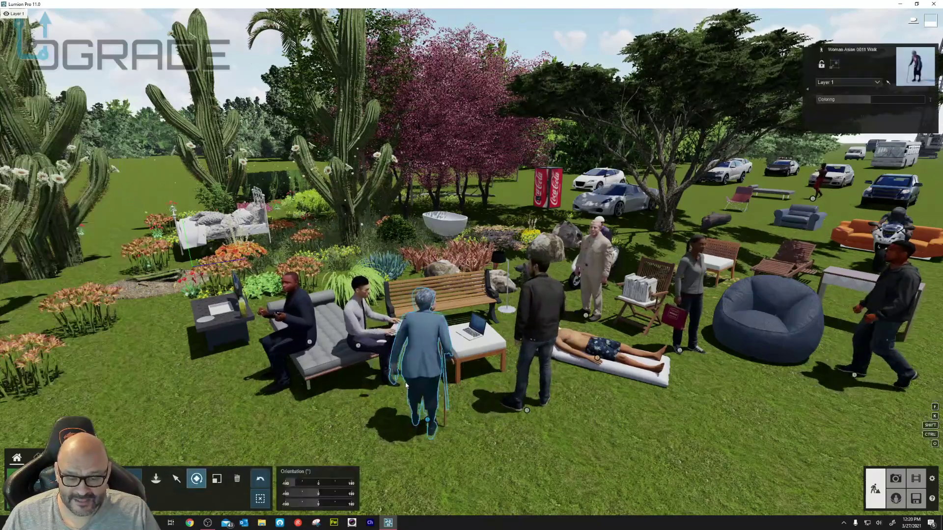
{"action": "left_click", "coordinate": [418, 366]}
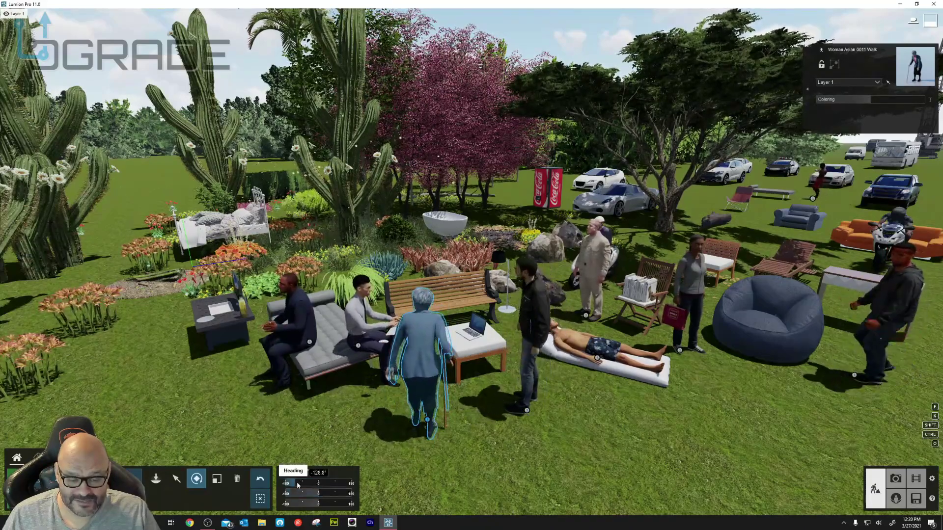
{"action": "left_click_drag", "start_coordinate": [318, 484], "coordinate": [323, 482]}
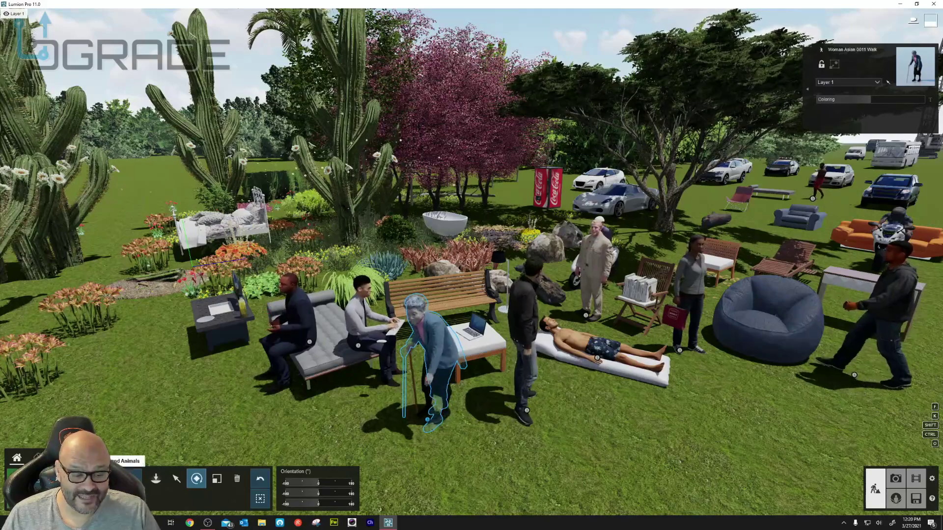
Place a woman on a bicycle near the distant parked cars and seat Boy Caucasian 002 Phone on the wooden bench.
{"action": "left_click", "coordinate": [114, 478]}
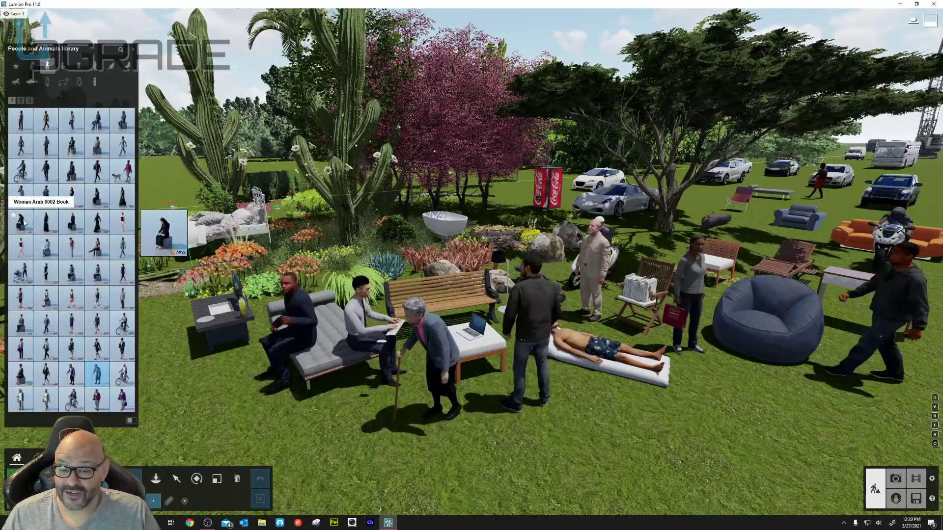
{"action": "left_click", "coordinate": [118, 378]}
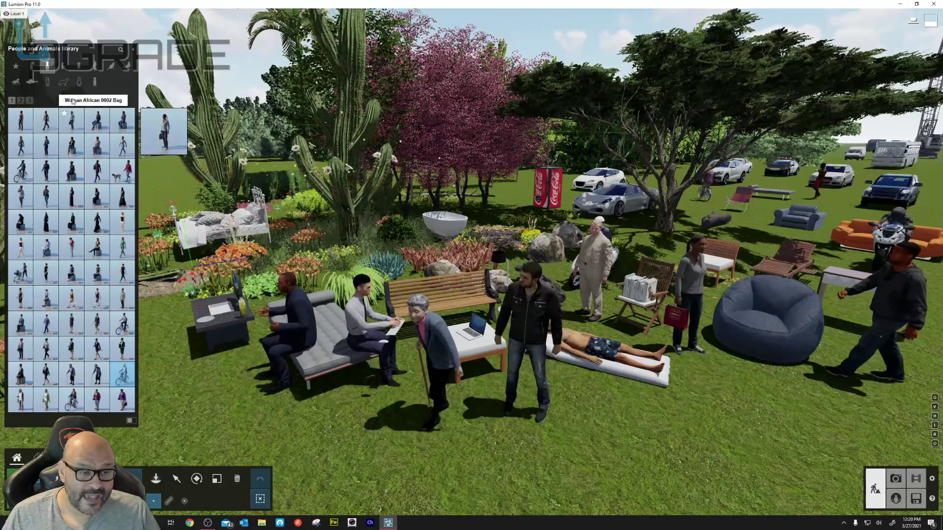
{"action": "left_click", "coordinate": [66, 70]}
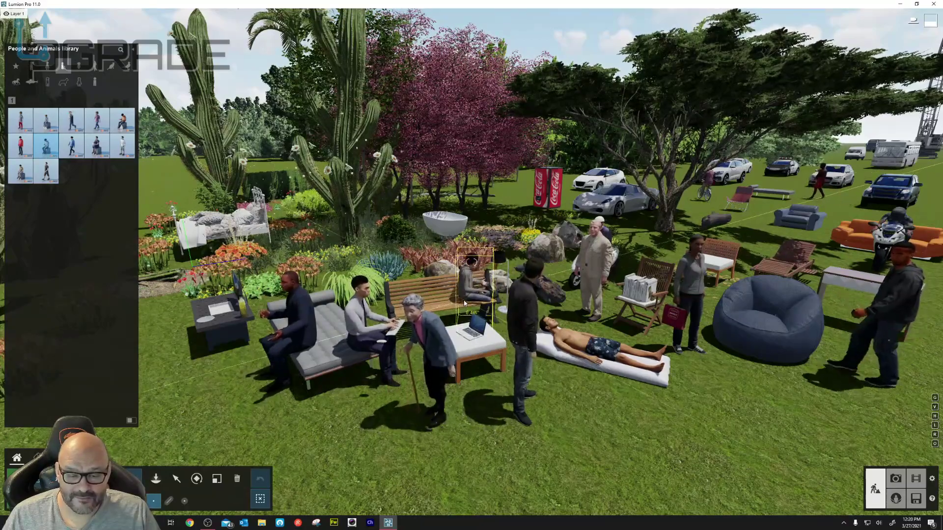
{"action": "left_click", "coordinate": [459, 314]}
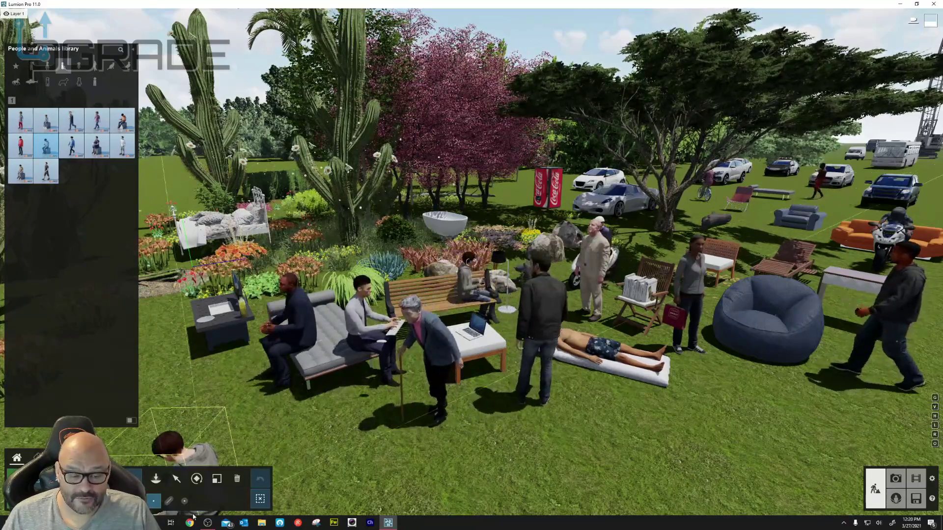
Rotate the boy's heading so he sits facing forward on the wooden bench, and return to the children models.
{"action": "left_click", "coordinate": [196, 479]}
{"action": "mouse_move", "coordinate": [336, 483]}
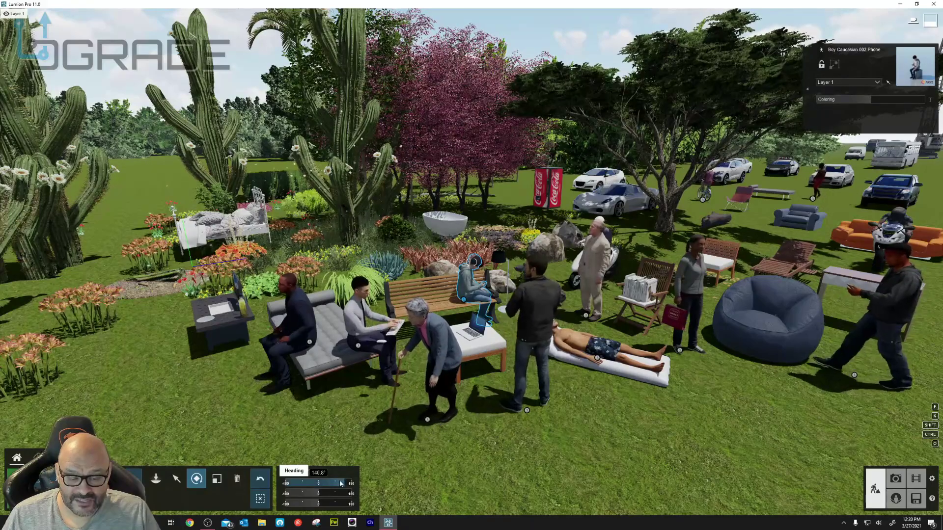
{"action": "left_click_drag", "start_coordinate": [332, 483], "coordinate": [331, 483]}
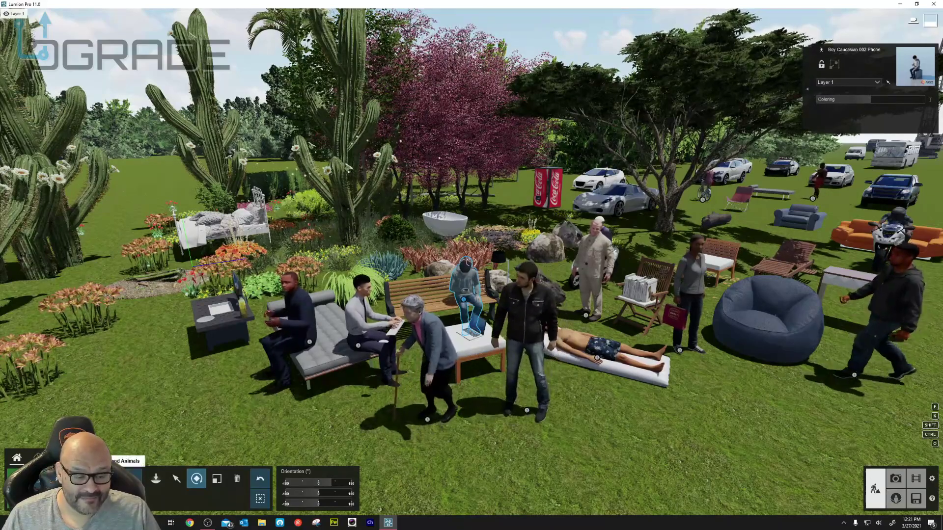
{"action": "key", "text": "Escape"}
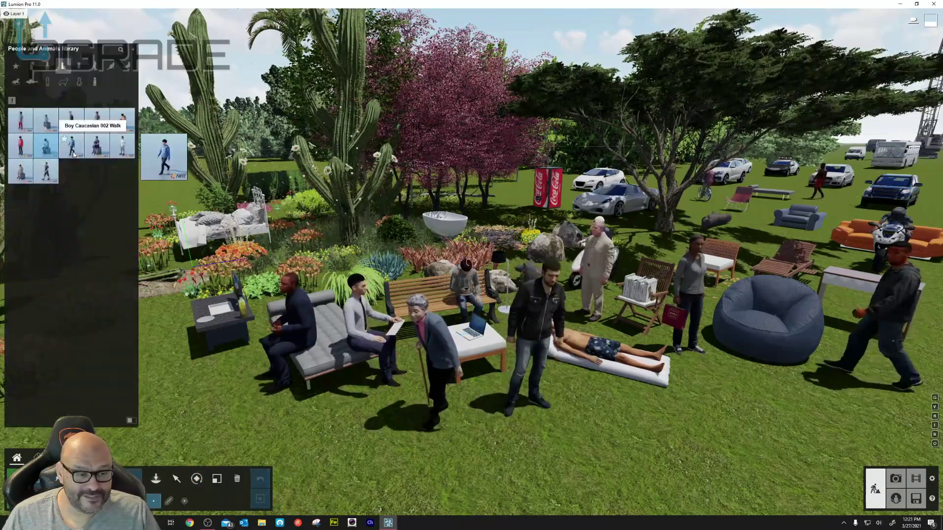
Place a walking boy near the flower beds and Girl Caucasian 002 Balloons under the spreading tree.
{"action": "left_click", "coordinate": [46, 171]}
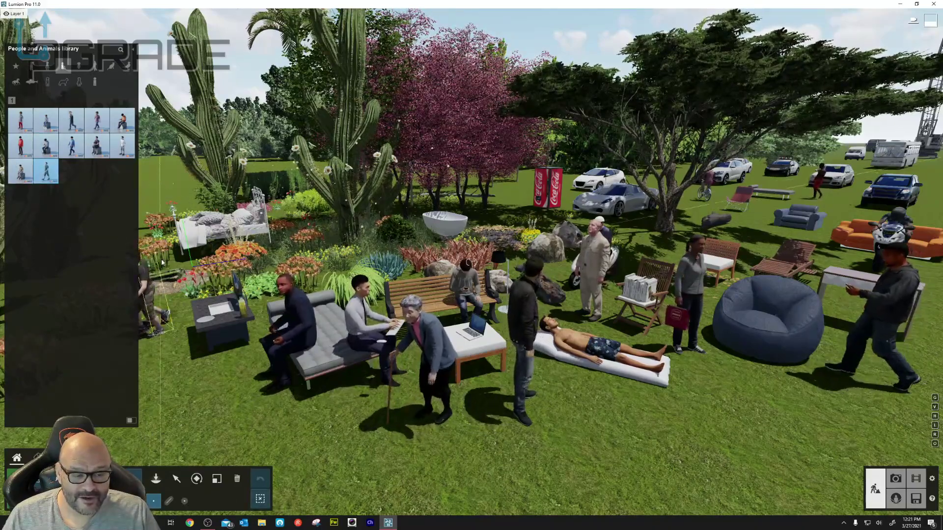
{"action": "left_click", "coordinate": [79, 65]}
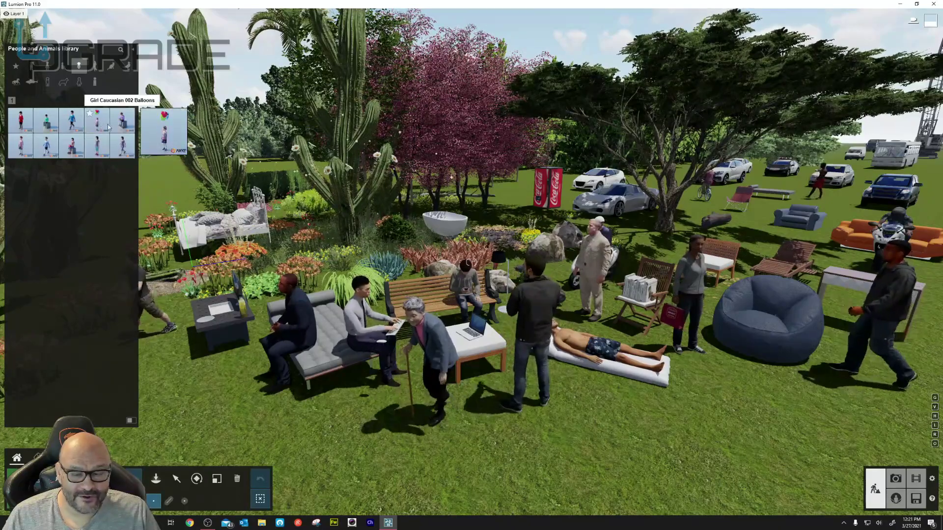
{"action": "left_click", "coordinate": [108, 127]}
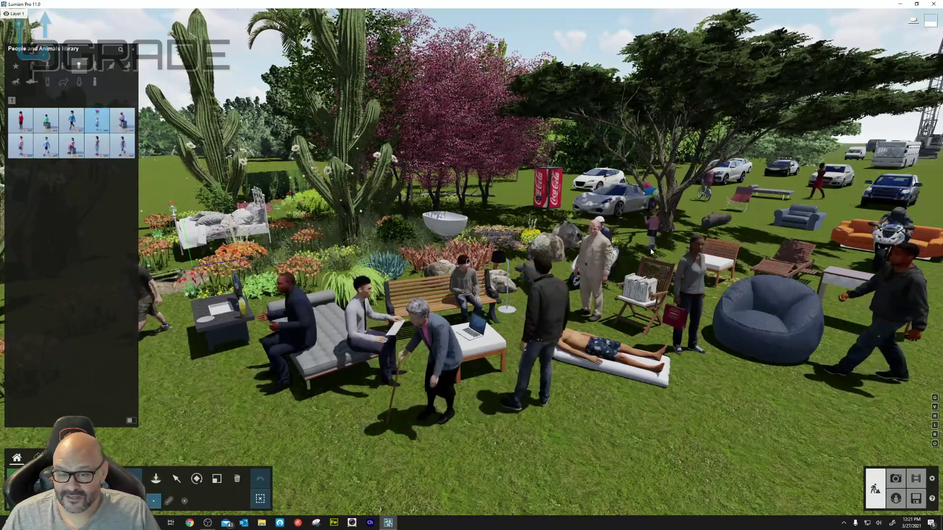
{"action": "left_click", "coordinate": [510, 294]}
Seat the girl in the purple top on the wooden bench beside the boy and rotate her heading to face forward.
{"action": "mouse_move", "coordinate": [123, 125]}
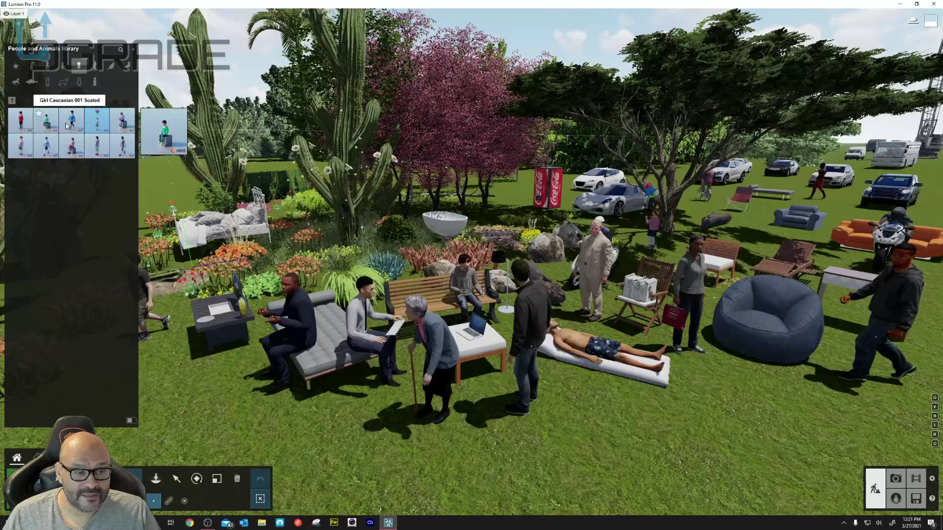
{"action": "left_click", "coordinate": [122, 124]}
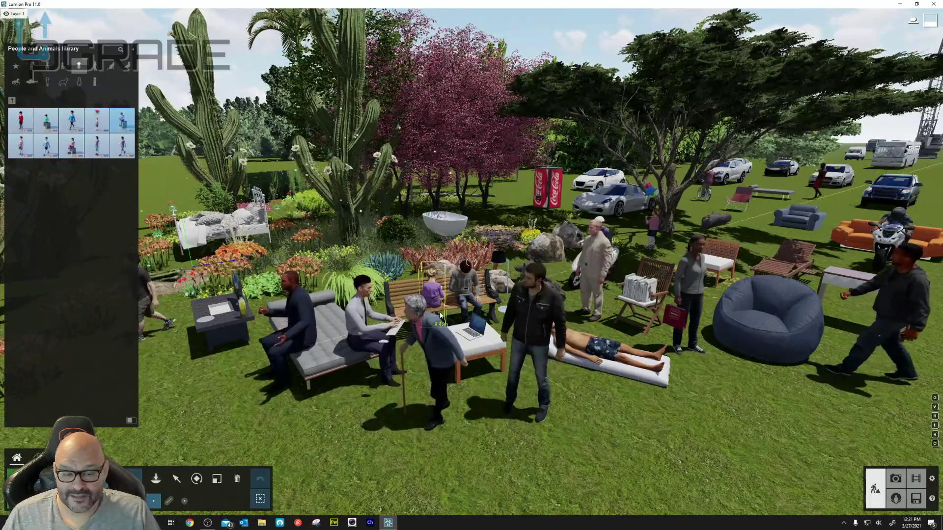
{"action": "left_click", "coordinate": [438, 312]}
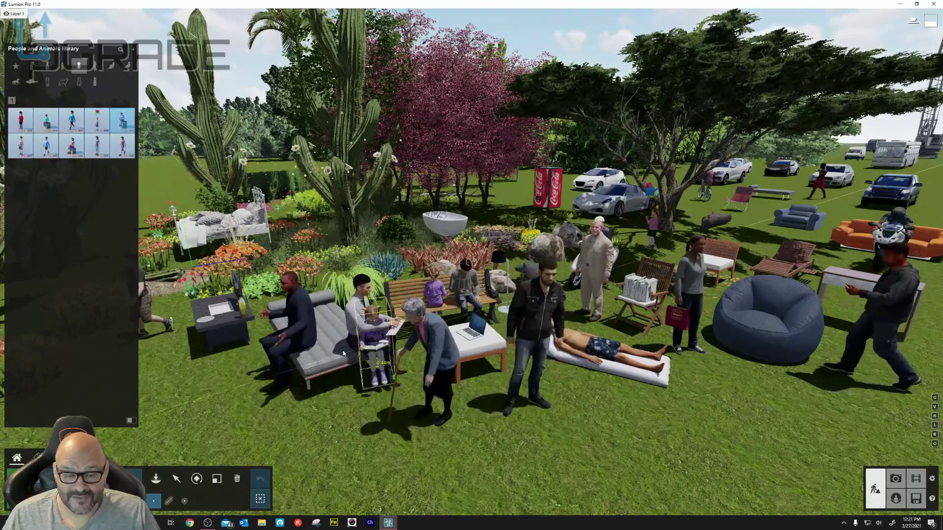
{"action": "left_click", "coordinate": [198, 479]}
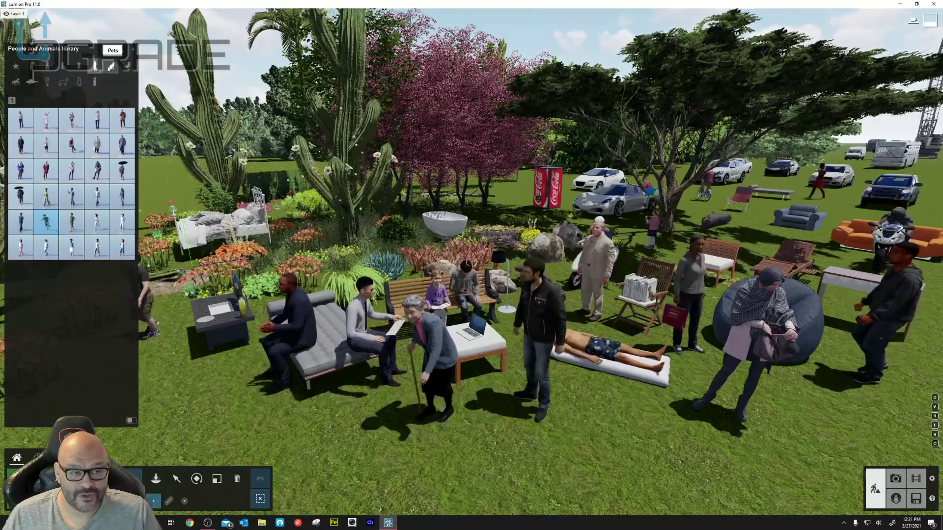
Place three pets: Dog 0001 Walk in front of the grey couch, a Dalmatian beside the sunbather, and a sitting pet on the dark desk.
{"action": "left_click", "coordinate": [111, 67]}
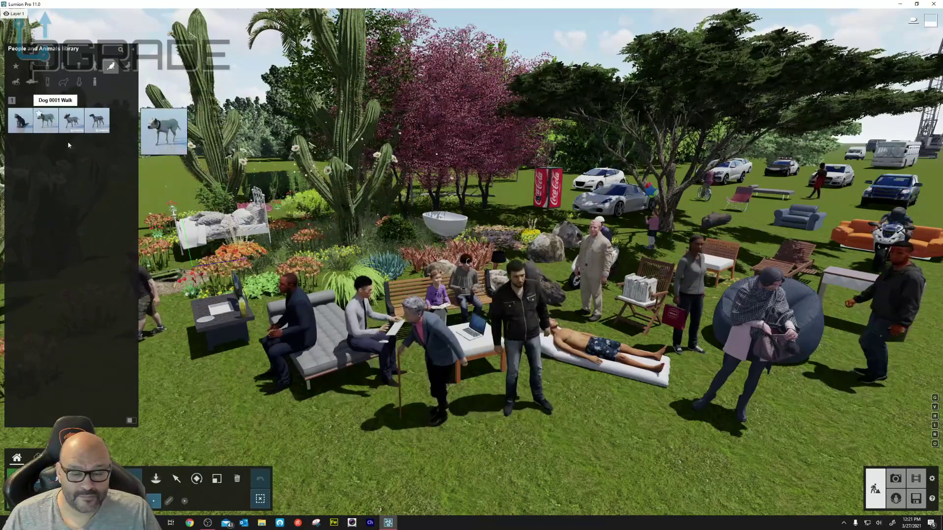
{"action": "left_click", "coordinate": [45, 120]}
{"action": "left_click", "coordinate": [254, 422]}
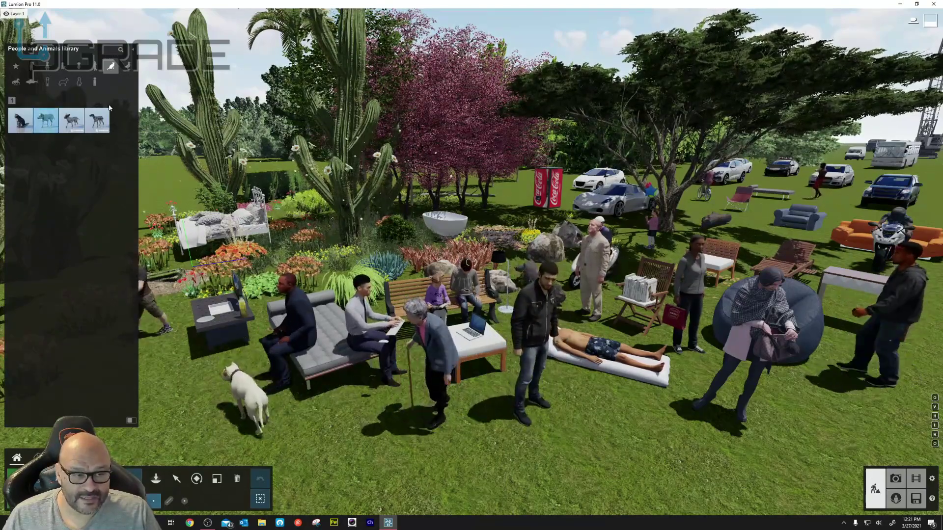
{"action": "left_click", "coordinate": [97, 120]}
{"action": "left_click", "coordinate": [634, 403]}
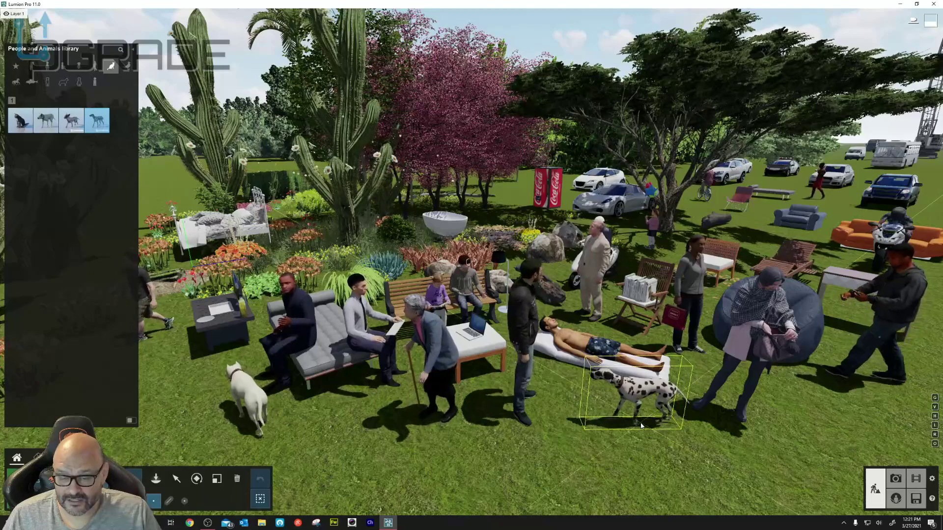
{"action": "left_click", "coordinate": [24, 126]}
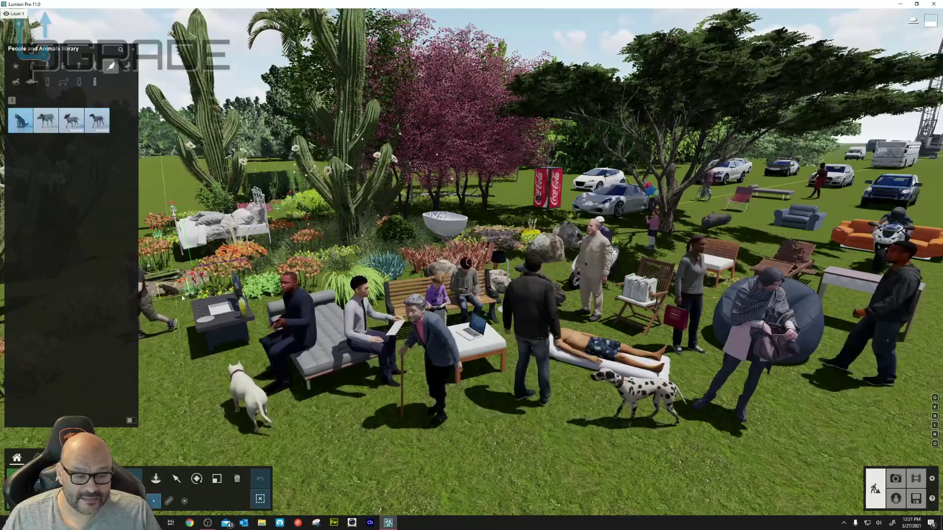
{"action": "left_click", "coordinate": [203, 312]}
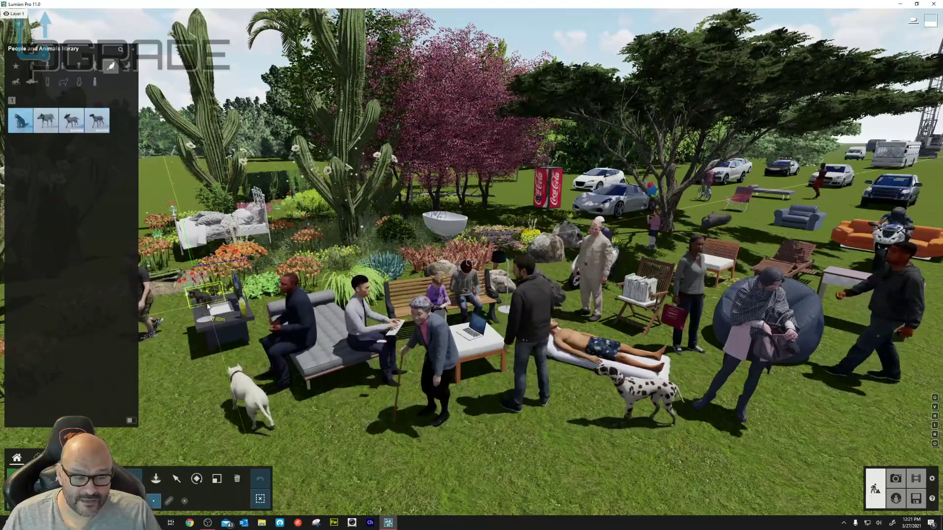
Switch to the birds and place several Pigeon 001 Idle models on the grass by the laptop table and near the woman in the headscarf.
{"action": "left_click", "coordinate": [127, 66]}
{"action": "mouse_move", "coordinate": [70, 173]}
{"action": "left_click", "coordinate": [71, 120]}
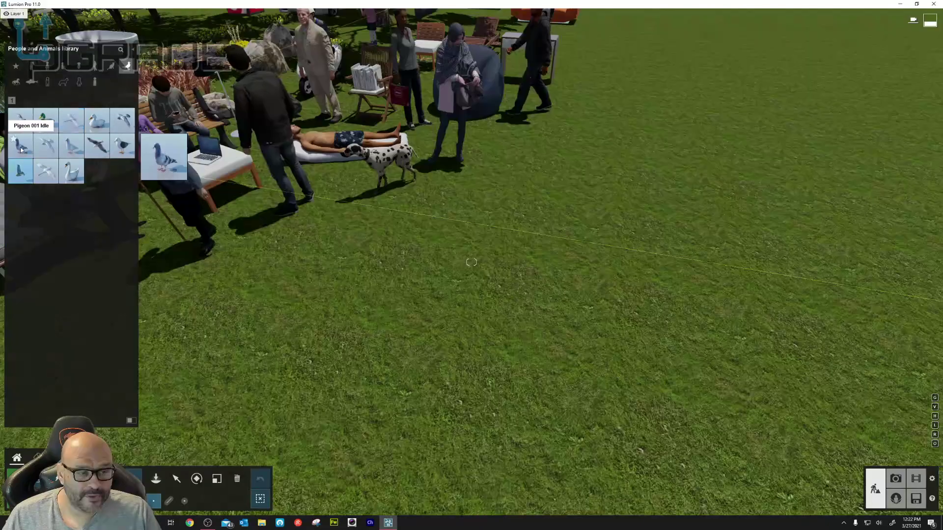
{"action": "left_click", "coordinate": [21, 146]}
{"action": "left_click", "coordinate": [515, 139]}
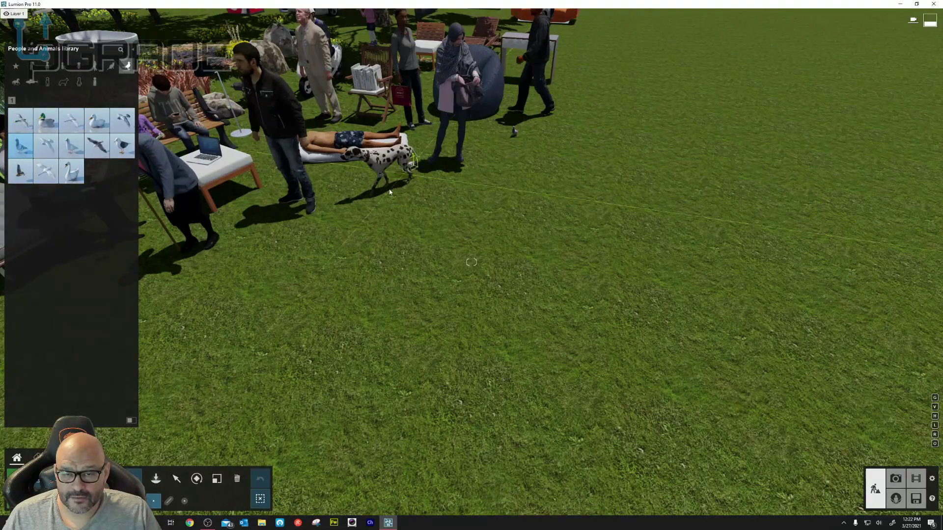
{"action": "left_click", "coordinate": [243, 210]}
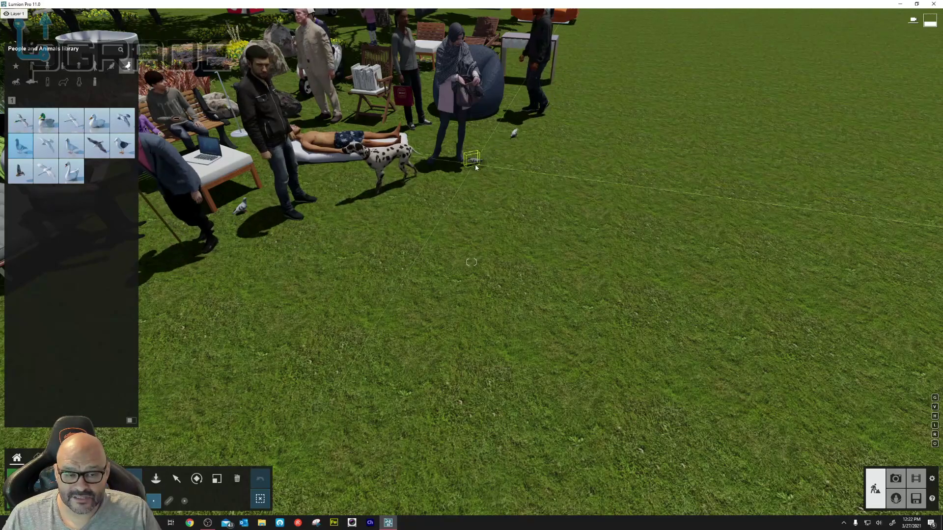
{"action": "left_click", "coordinate": [516, 171]}
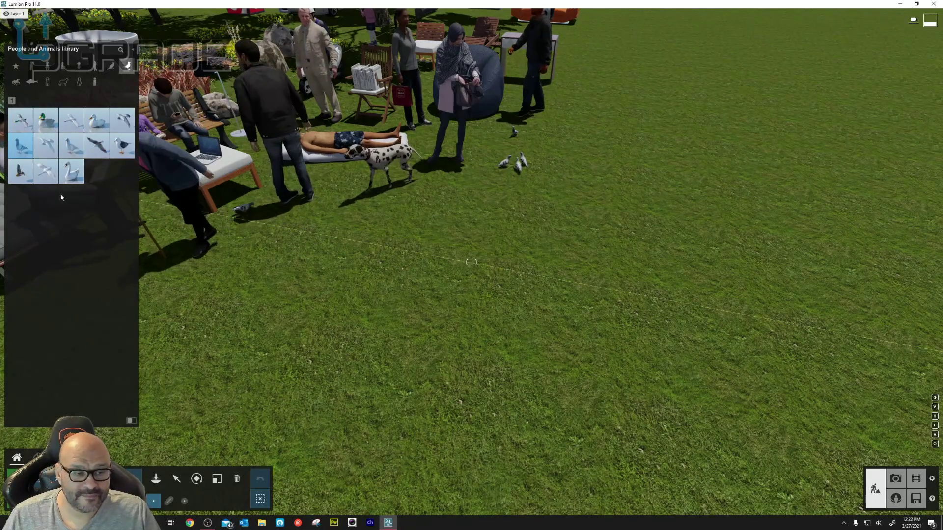
Look through the remaining bird, farm animal, fish, 3D people silhouette, animal silhouette and 2D people silhouette models.
{"action": "mouse_move", "coordinate": [72, 176]}
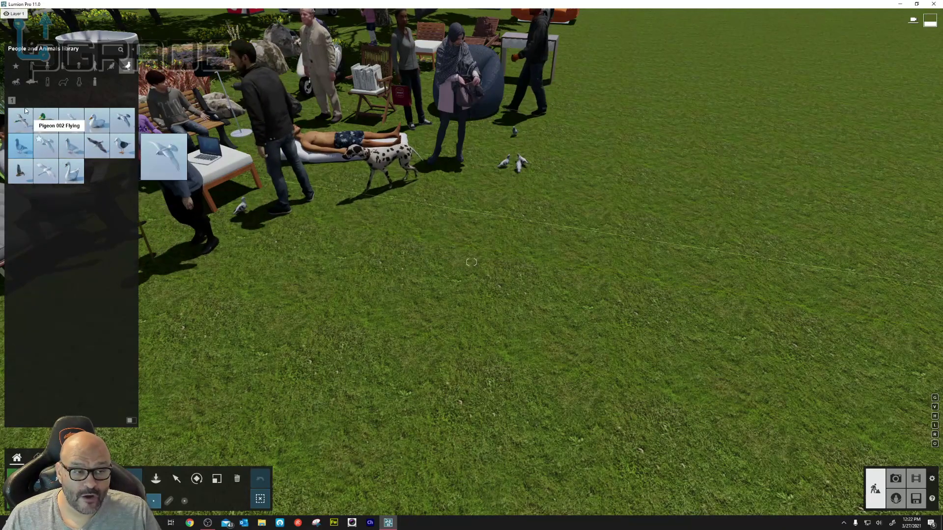
{"action": "left_click", "coordinate": [16, 83]}
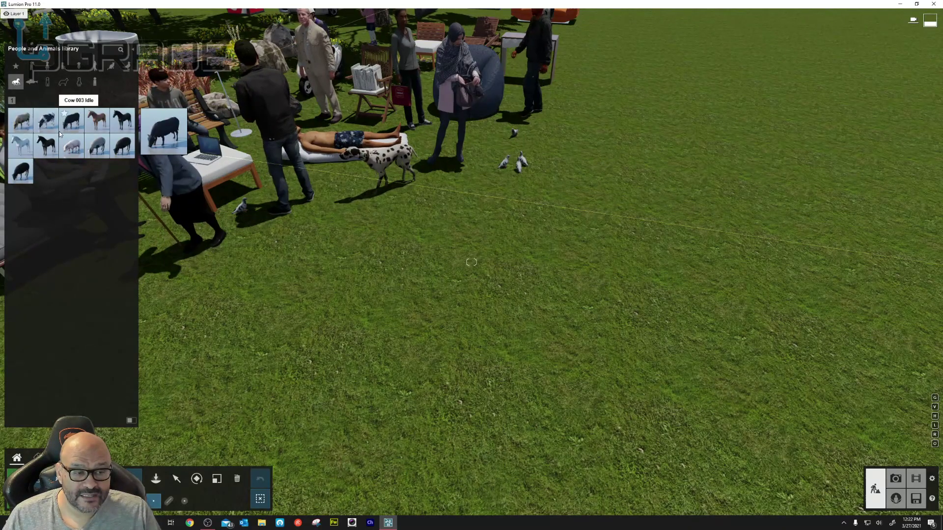
{"action": "left_click", "coordinate": [32, 83]}
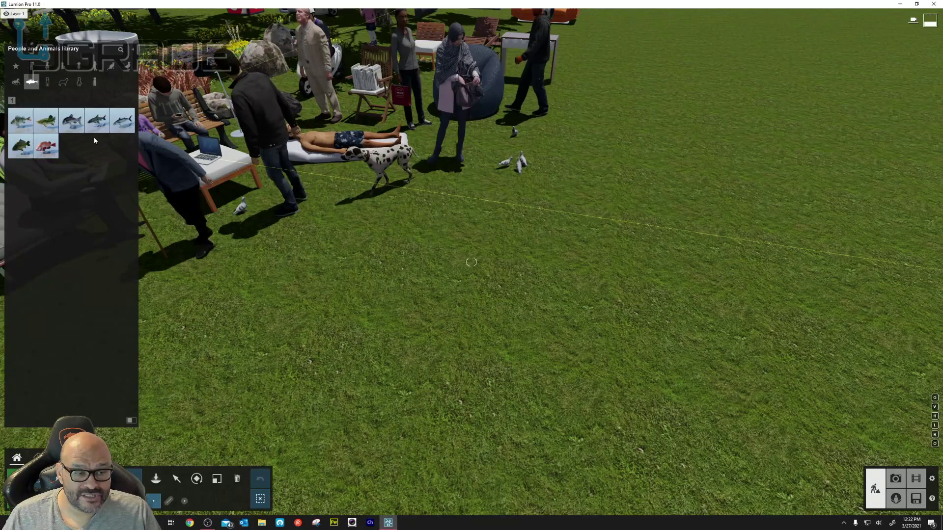
{"action": "left_click", "coordinate": [48, 83]}
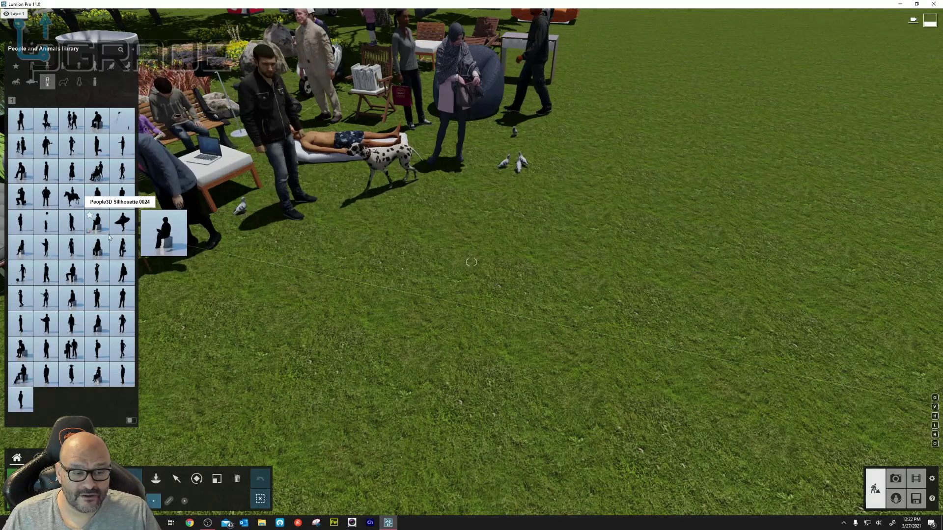
{"action": "left_click", "coordinate": [63, 80]}
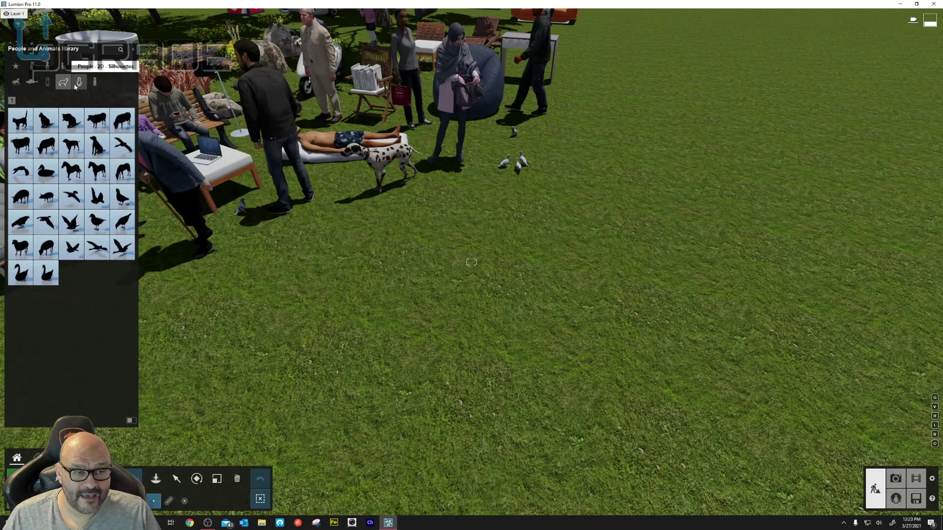
{"action": "left_click", "coordinate": [79, 82]}
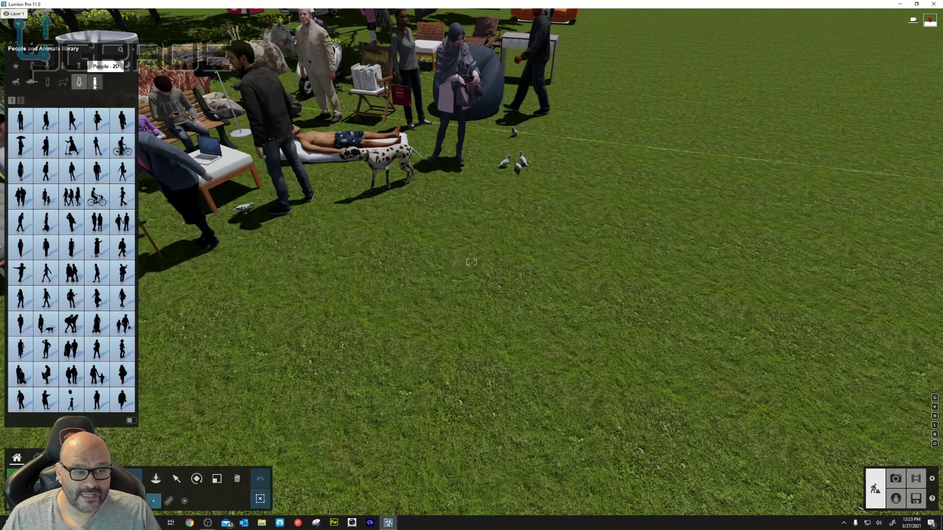
Place the flat People2D H Caucasian 0014 cutout of a man in a suit on the open grass.
{"action": "left_click", "coordinate": [94, 83]}
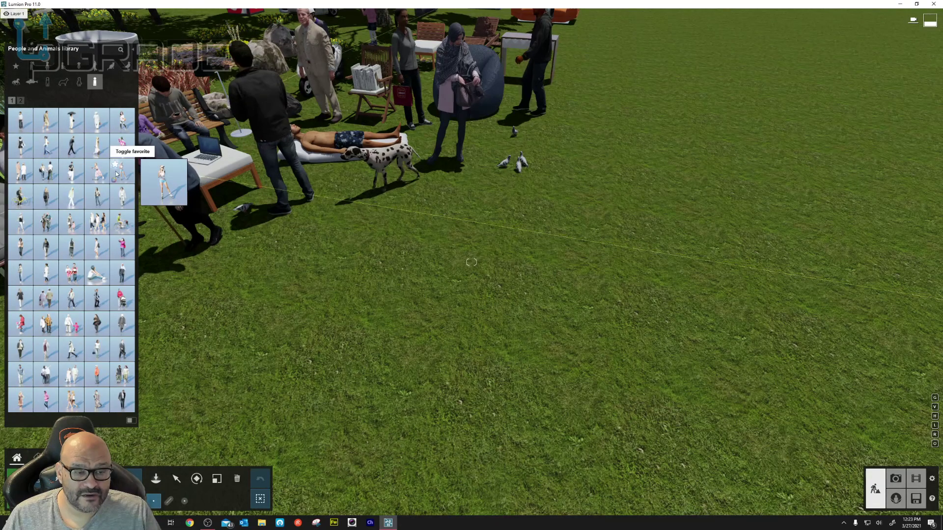
{"action": "left_click", "coordinate": [117, 199]}
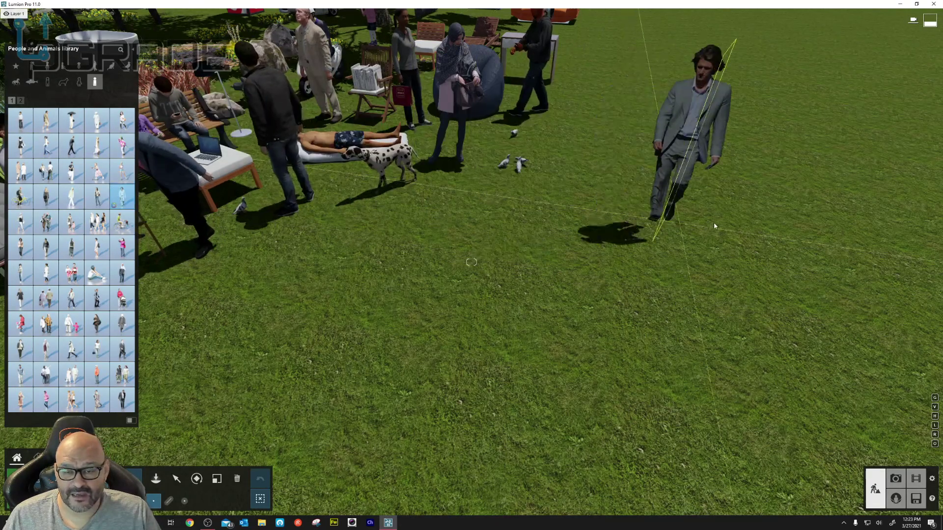
{"action": "left_click", "coordinate": [697, 203]}
Circle around the open grass and examine the whole arrangement of people, animals, furniture and plants from the front.
{"action": "right_click_drag", "start_coordinate": [756, 147], "coordinate": [854, 93]}
{"action": "right_click_drag", "start_coordinate": [707, 216], "coordinate": [707, 175]}
{"action": "key", "text": "w"}
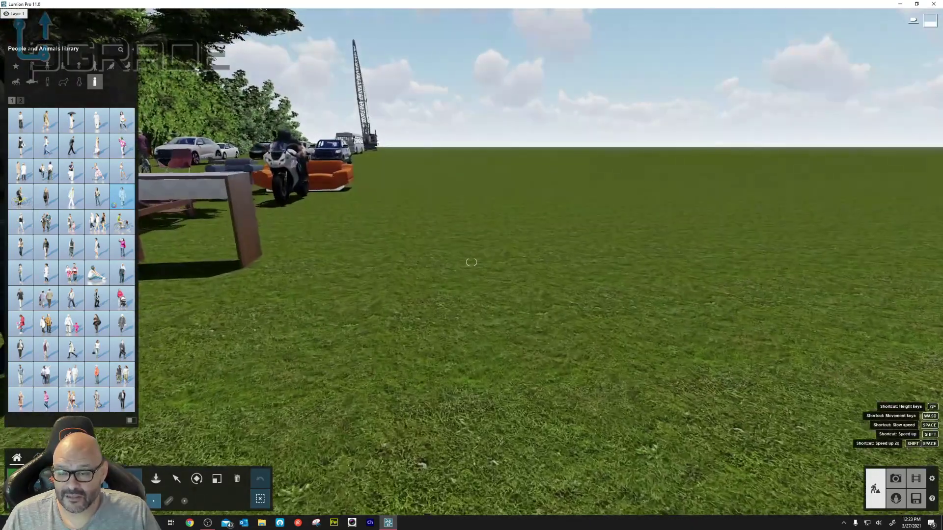
{"action": "right_click_drag", "start_coordinate": [471, 262], "coordinate": [282, 270]}
{"action": "key", "text": "d"}
{"action": "key", "text": "d"}
{"action": "key", "text": "a"}
{"action": "key", "text": "w"}
{"action": "key", "text": "s"}
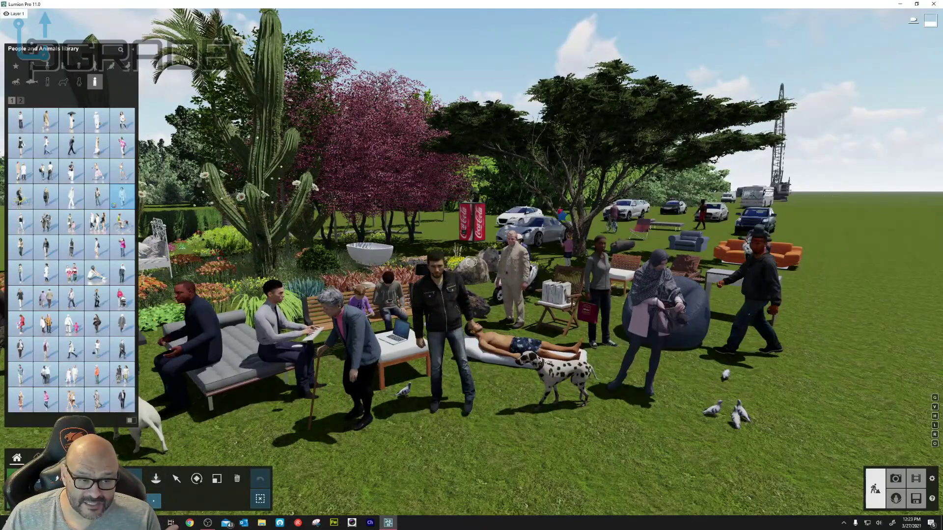
{"action": "left_click", "coordinate": [59, 498]}
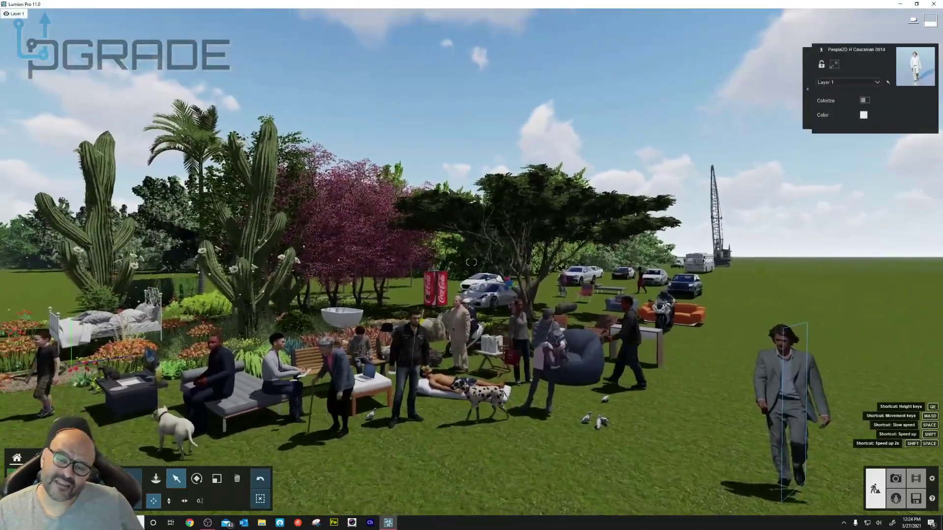
Walk through the group around the wooden bench and examine the girl with the balloons up close from the front.
{"action": "right_click_drag", "start_coordinate": [472, 262], "coordinate": [422, 321]}
{"action": "key", "text": "w"}
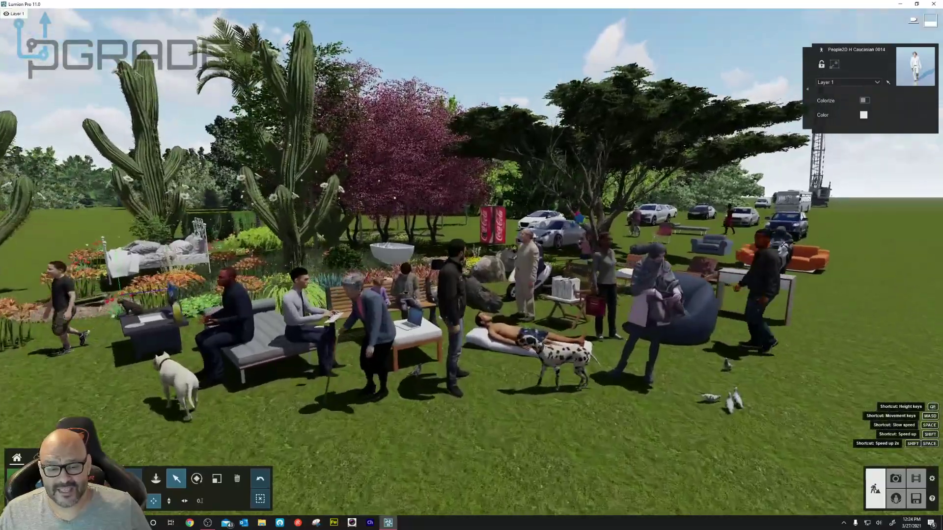
{"action": "key", "text": "w"}
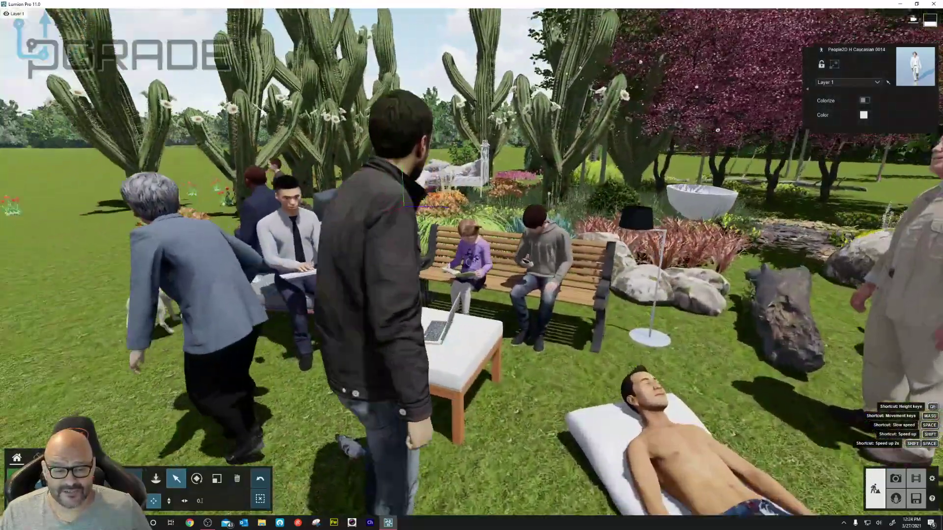
{"action": "right_click_drag", "start_coordinate": [472, 263], "coordinate": [302, 244]}
{"action": "key", "text": "d"}
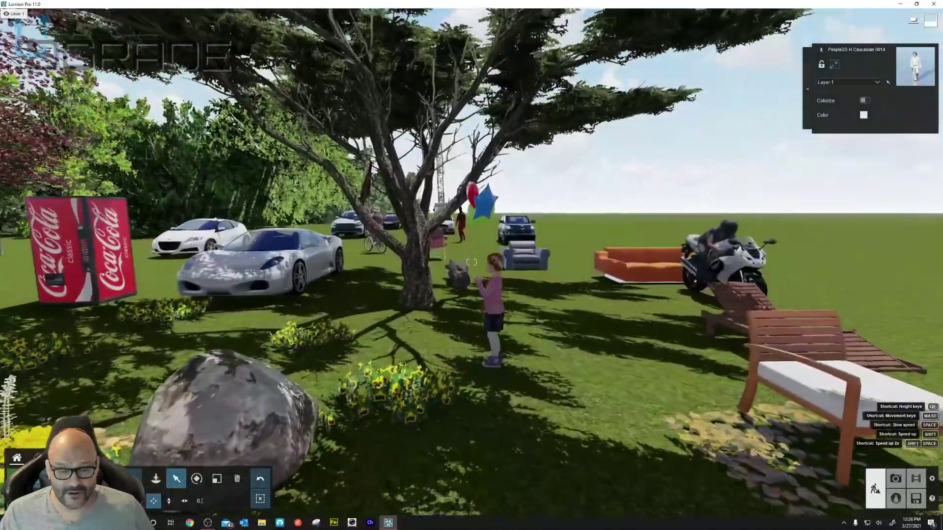
{"action": "key", "text": "s"}
{"action": "right_click_drag", "start_coordinate": [472, 263], "coordinate": [503, 249]}
{"action": "key", "text": "w"}
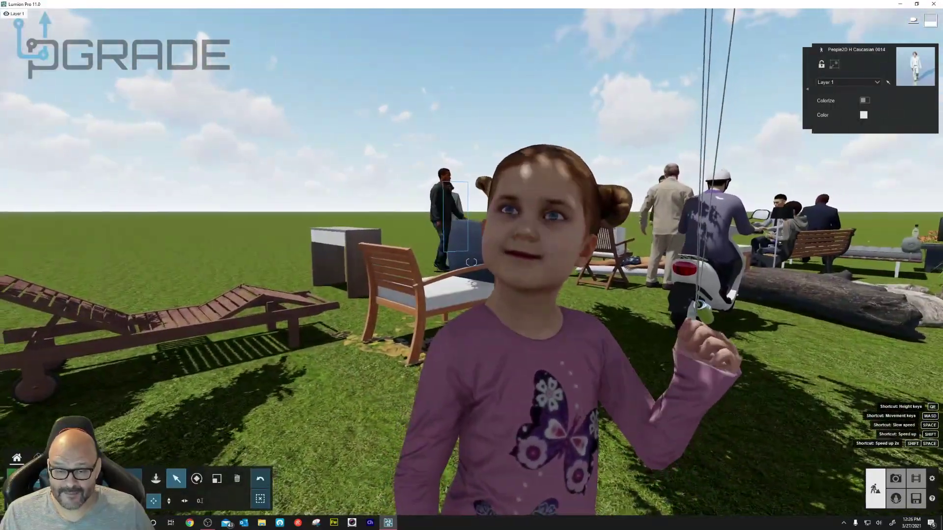
Inspect the helmeted rider and the white motorcycle beside the orange sofa at close range.
{"action": "right_click_drag", "start_coordinate": [471, 262], "coordinate": [162, 245]}
{"action": "key", "text": "w"}
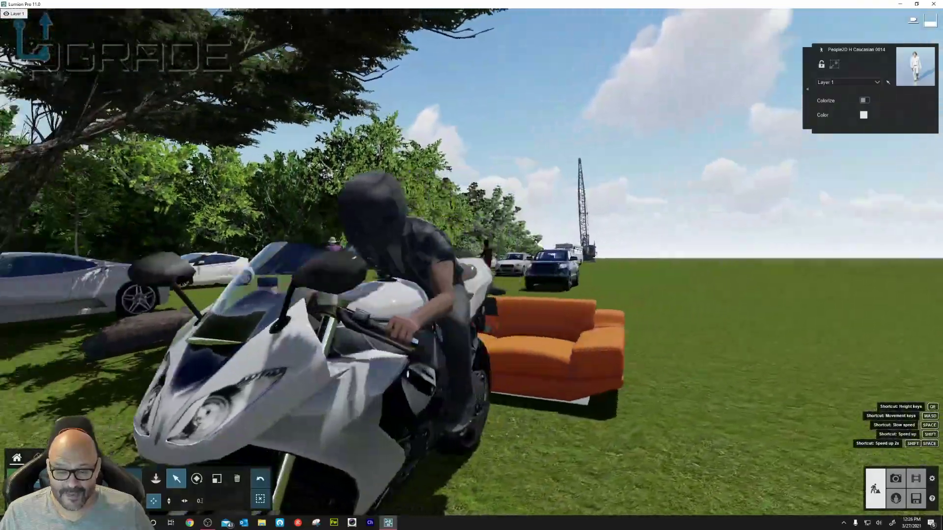
{"action": "key", "text": "d"}
{"action": "right_click_drag", "start_coordinate": [472, 263], "coordinate": [472, 211]}
{"action": "key", "text": "w"}
Inspect the orange sofa from the front and examine its leather texture at very close range.
{"action": "right_click_drag", "start_coordinate": [471, 262], "coordinate": [602, 371]}
{"action": "key", "text": "a"}
{"action": "key", "text": "a"}
{"action": "key", "text": "w"}
{"action": "key", "text": "w"}
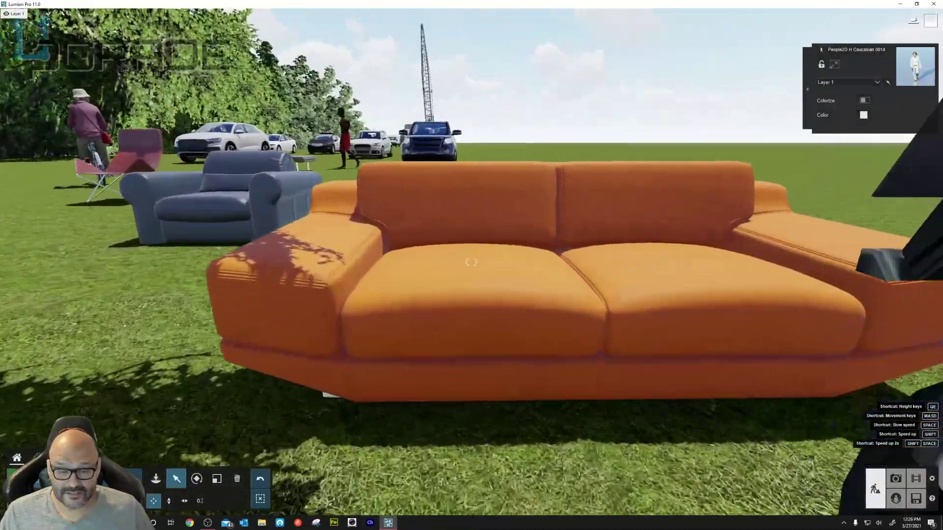
{"action": "key", "text": "w"}
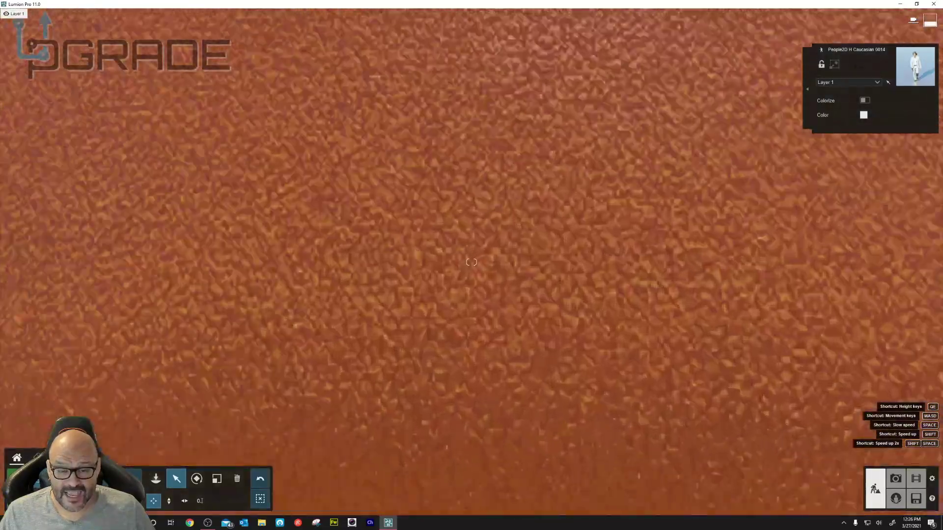
{"action": "key", "text": "s"}
{"action": "key", "text": "w"}
{"action": "key", "text": "w"}
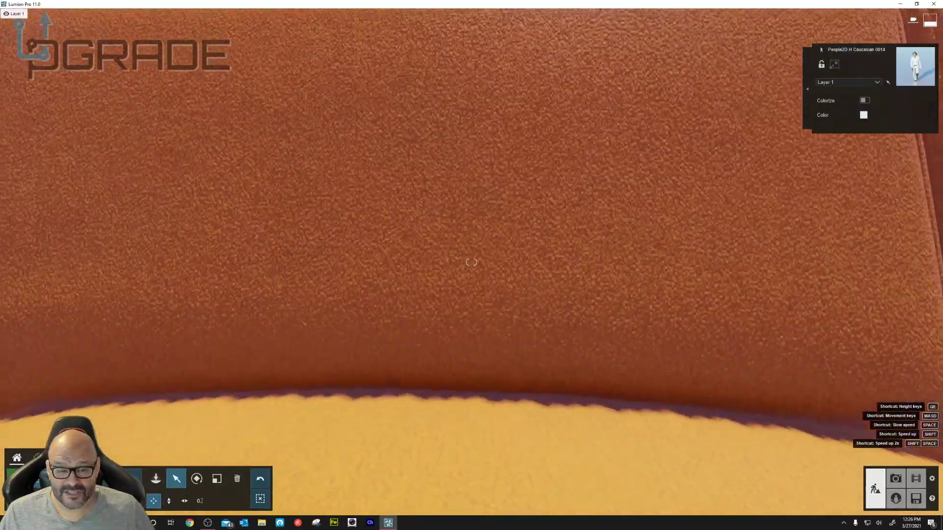
Examine the orange sofa's leather backrest from the side, and move on to the red Coca-Cola vending machine and parked cars.
{"action": "mouse_move", "coordinate": [471, 262]}
{"action": "right_mouse_down"}
{"action": "mouse_move", "coordinate": [446, 221]}
{"action": "mouse_move", "coordinate": [407, 204]}
{"action": "mouse_move", "coordinate": [472, 262]}
{"action": "right_mouse_up"}
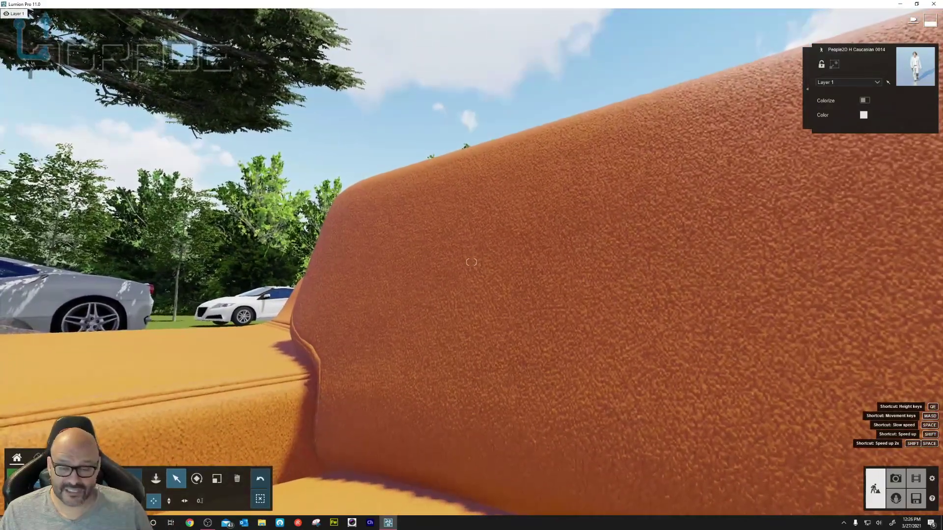
{"action": "right_click_drag", "start_coordinate": [471, 263], "coordinate": [471, 263]}
{"action": "key", "text": "w"}
{"action": "key", "text": "s"}
{"action": "key", "text": "w"}
{"action": "key", "text": "s"}
{"action": "key", "text": "w"}
{"action": "key", "text": "s"}
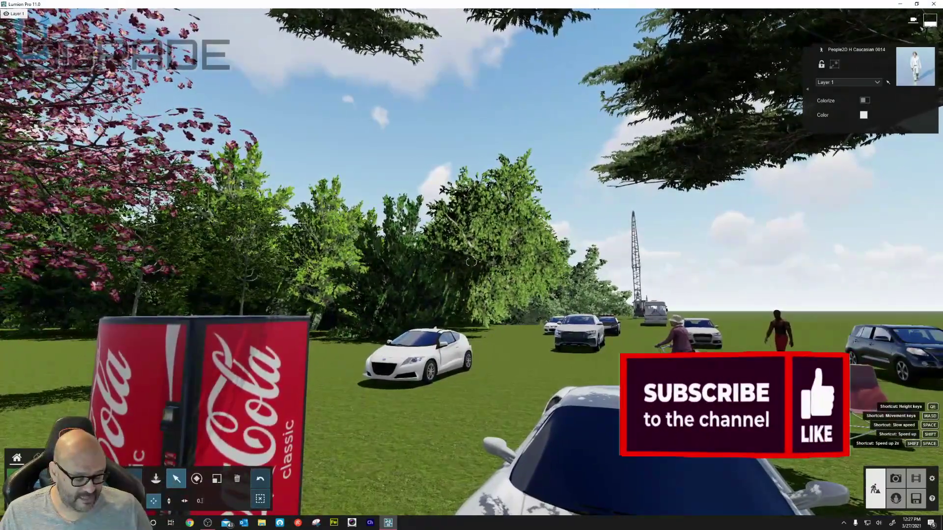
Inspect the hood and windshield of the white sports car from the front and move through the glass into its interior.
{"action": "key", "text": "s"}
{"action": "right_click_drag", "start_coordinate": [472, 262], "coordinate": [472, 263]}
{"action": "key", "text": "w"}
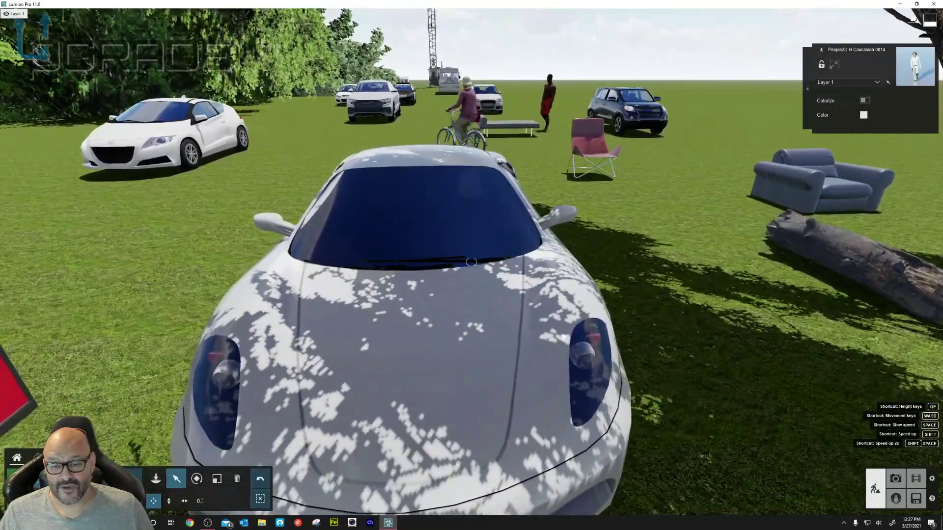
{"action": "key", "text": "w"}
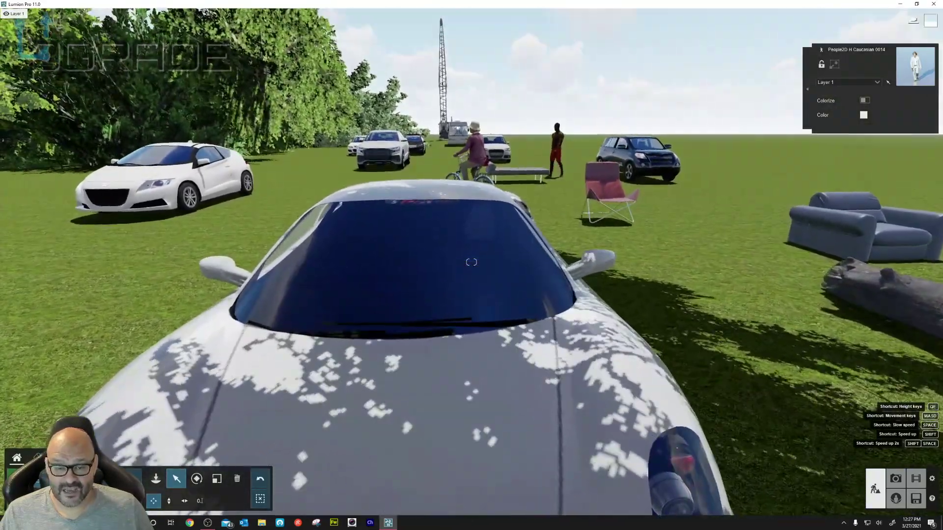
{"action": "key", "text": "w"}
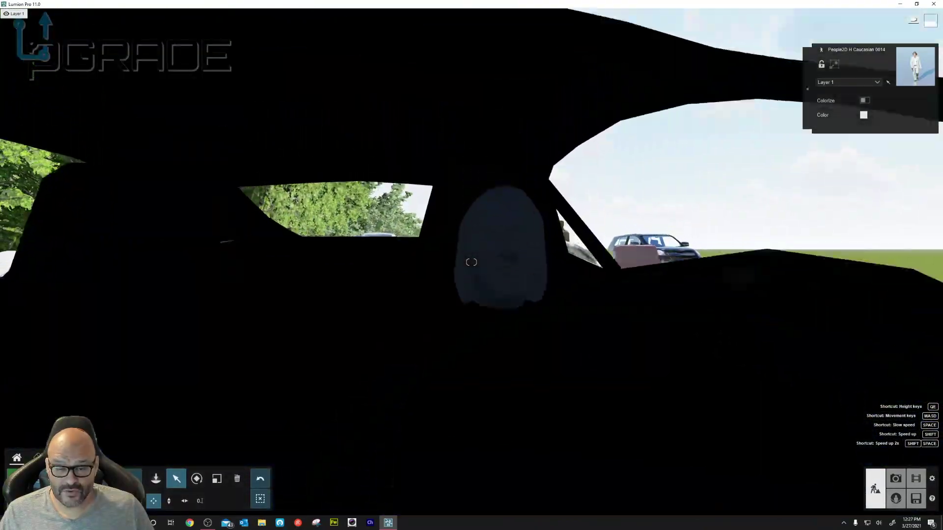
Look around inside the dark car cabin and examine the driver and passenger figures at close range.
{"action": "key", "text": "s"}
{"action": "right_click_drag", "start_coordinate": [471, 262], "coordinate": [471, 262]}
{"action": "key", "text": "w"}
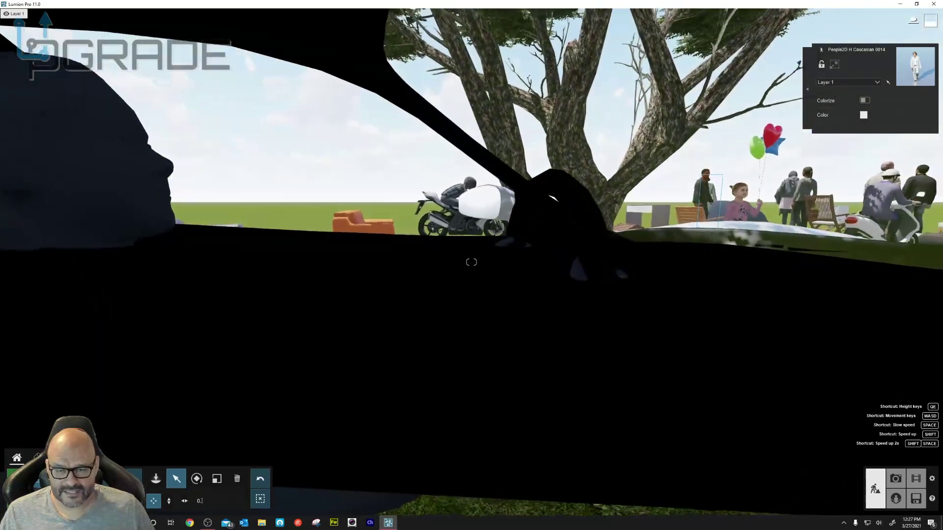
{"action": "key", "text": "s"}
{"action": "right_click_drag", "start_coordinate": [472, 262], "coordinate": [470, 262]}
{"action": "key", "text": "a"}
{"action": "key", "text": "d"}
{"action": "key", "text": "w"}
{"action": "key", "text": "d"}
{"action": "key", "text": "w"}
{"action": "key", "text": "w"}
{"action": "key", "text": "w"}
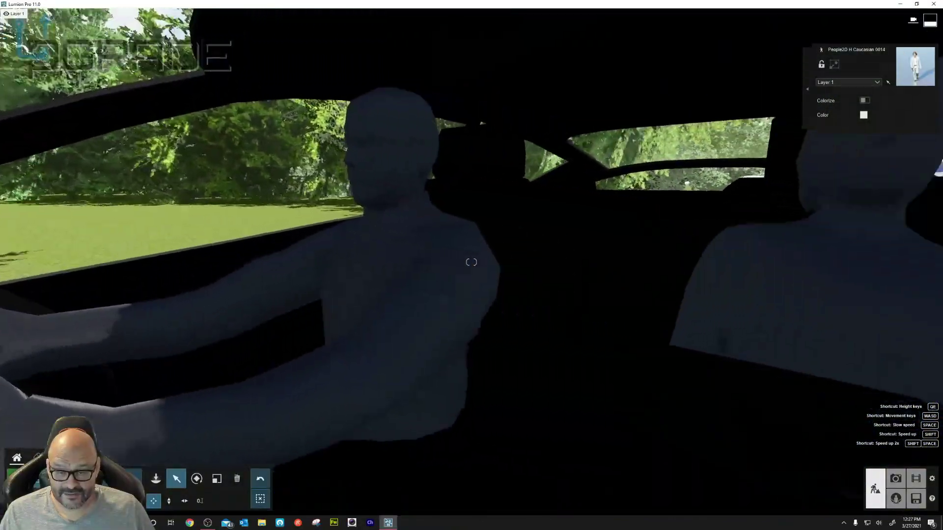
Inspect the dashboard and side mirror of a parked car from inside its cabin.
{"action": "right_click_drag", "start_coordinate": [471, 262], "coordinate": [471, 262]}
{"action": "key", "text": "w"}
{"action": "key", "text": "w"}
{"action": "key", "text": "w"}
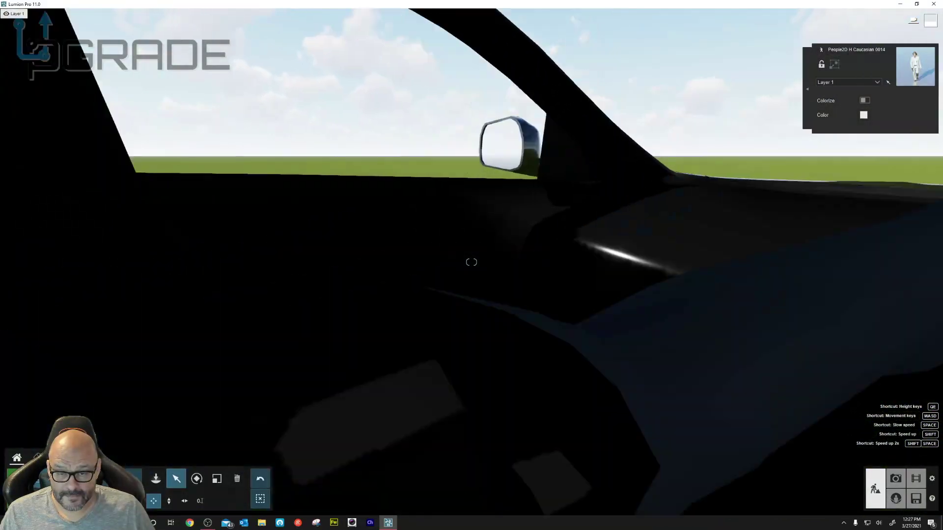
Examine the suited driver, steering wheel and gauges of the white car through its side window.
{"action": "key", "text": "s"}
{"action": "right_click_drag", "start_coordinate": [471, 262], "coordinate": [471, 262]}
{"action": "key", "text": "w"}
{"action": "key", "text": "w"}
{"action": "key", "text": "w"}
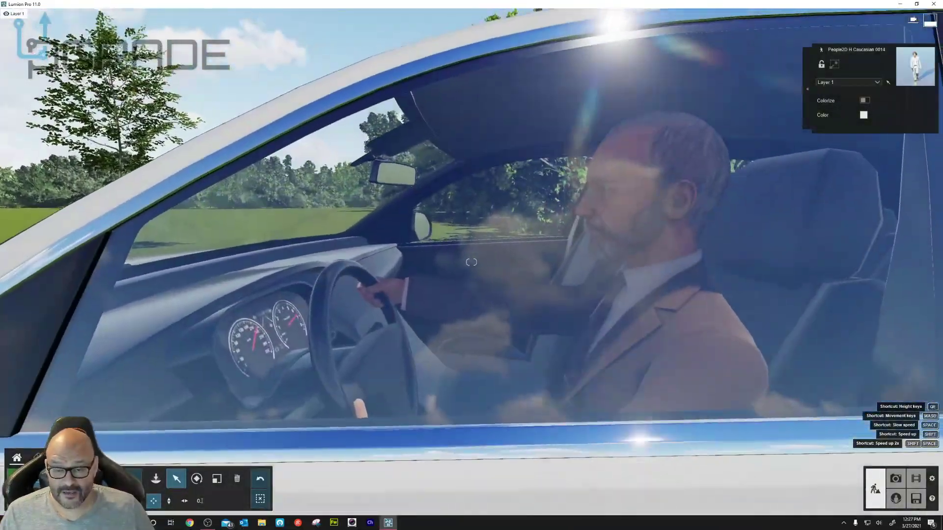
{"action": "key", "text": "s"}
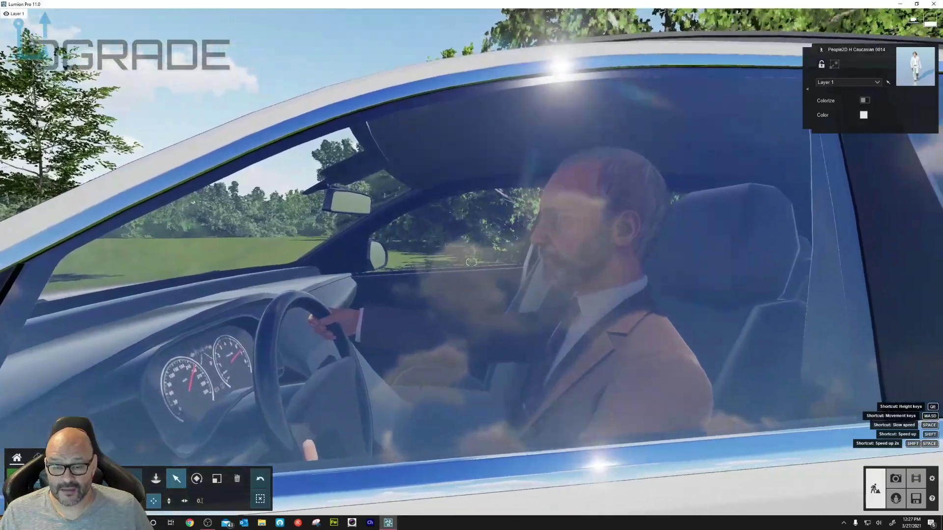
{"action": "key", "text": "a"}
Move on to the neighbouring car and examine the ponytailed driver inside at close range.
{"action": "right_click_drag", "start_coordinate": [471, 262], "coordinate": [471, 262]}
{"action": "key", "text": "w"}
{"action": "key", "text": "s"}
{"action": "key", "text": "w"}
{"action": "key", "text": "s"}
{"action": "key", "text": "w"}
{"action": "key", "text": "a"}
{"action": "key", "text": "w"}
{"action": "key", "text": "w"}
{"action": "key", "text": "d"}
{"action": "key", "text": "w"}
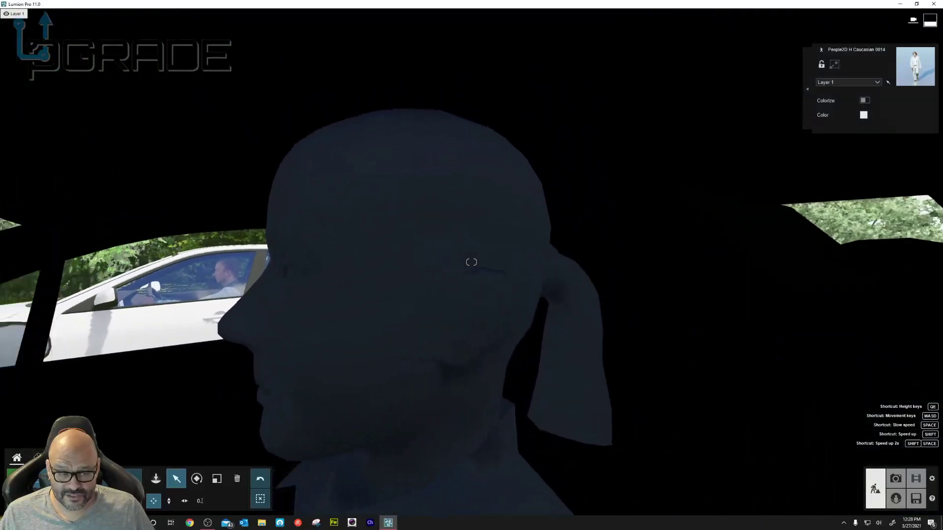
Leave the car's cabin and head across the grass toward the bus near the crane.
{"action": "key", "text": "w"}
{"action": "right_click_drag", "start_coordinate": [471, 263], "coordinate": [471, 262]}
{"action": "key", "text": "w"}
{"action": "key", "text": "s"}
{"action": "key", "text": "w"}
{"action": "key", "text": "w"}
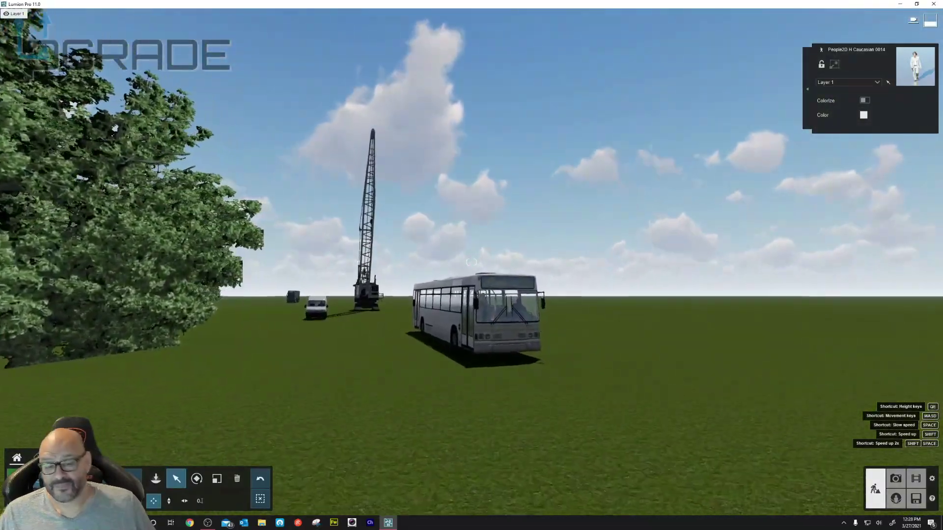
Enter the bus and examine its driver, passengers, patterned seats and yellow handrails along the aisle.
{"action": "key", "text": "w"}
{"action": "right_click_drag", "start_coordinate": [471, 262], "coordinate": [471, 262]}
{"action": "key", "text": "w"}
{"action": "key", "text": "w"}
{"action": "key", "text": "w"}
{"action": "key", "text": "s"}
{"action": "key", "text": "w"}
{"action": "key", "text": "w"}
{"action": "key", "text": "a"}
{"action": "key", "text": "d"}
{"action": "right_click_drag", "start_coordinate": [471, 263], "coordinate": [392, 233]}
{"action": "key", "text": "w"}
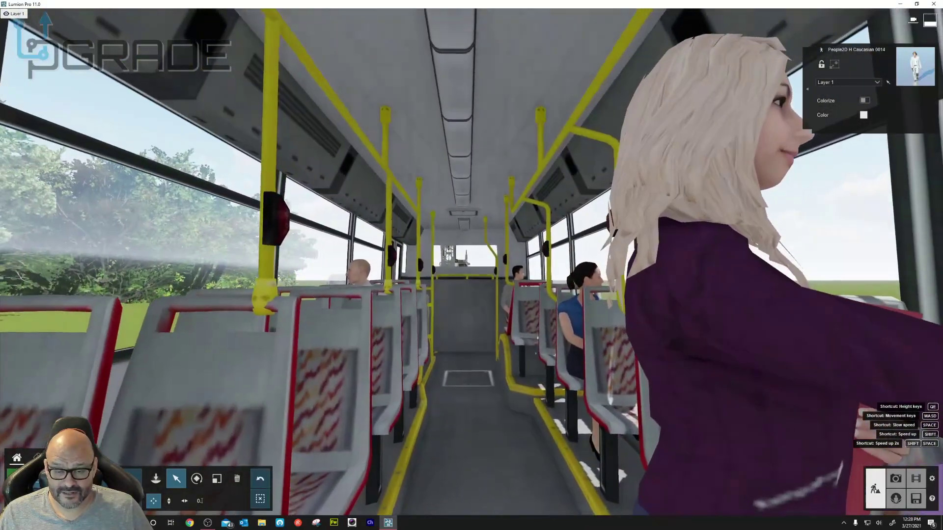
Approach the white van from the front, and inspect its driver and empty cargo area from inside.
{"action": "key", "text": "s"}
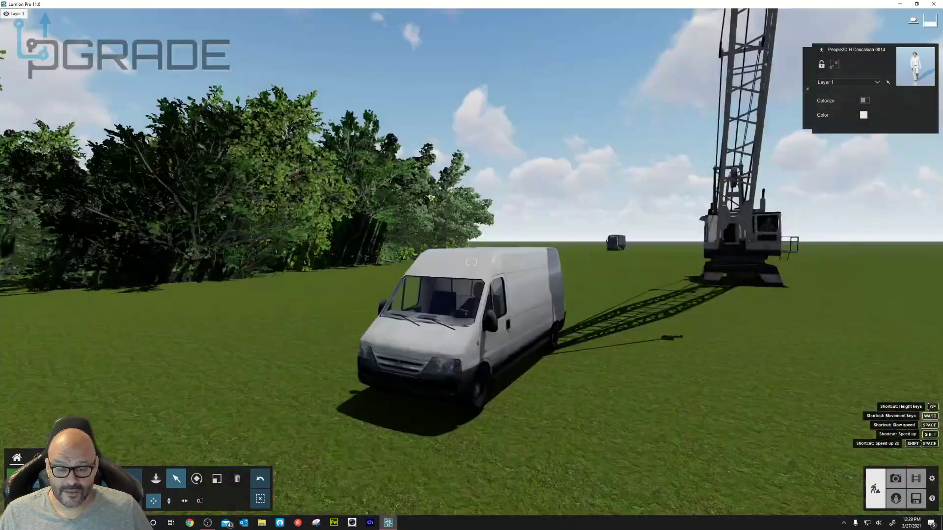
{"action": "key", "text": "w"}
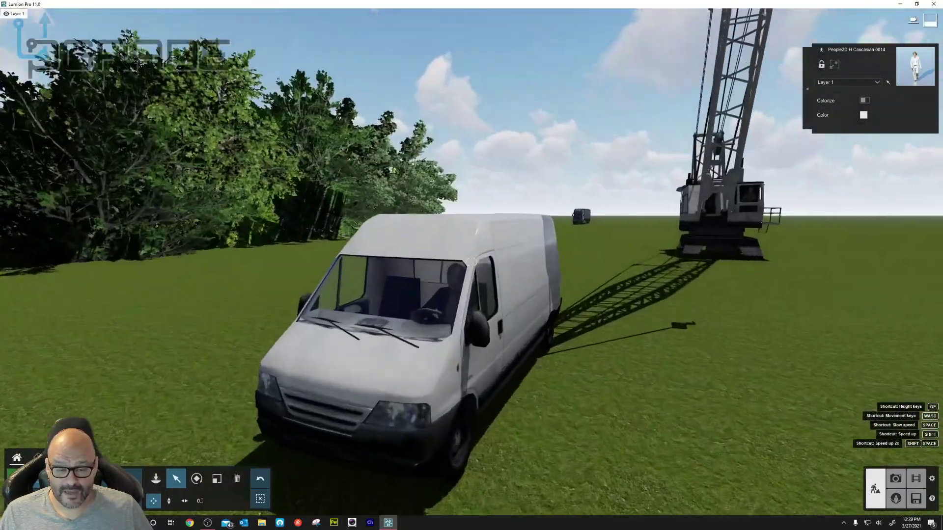
{"action": "key", "text": "w"}
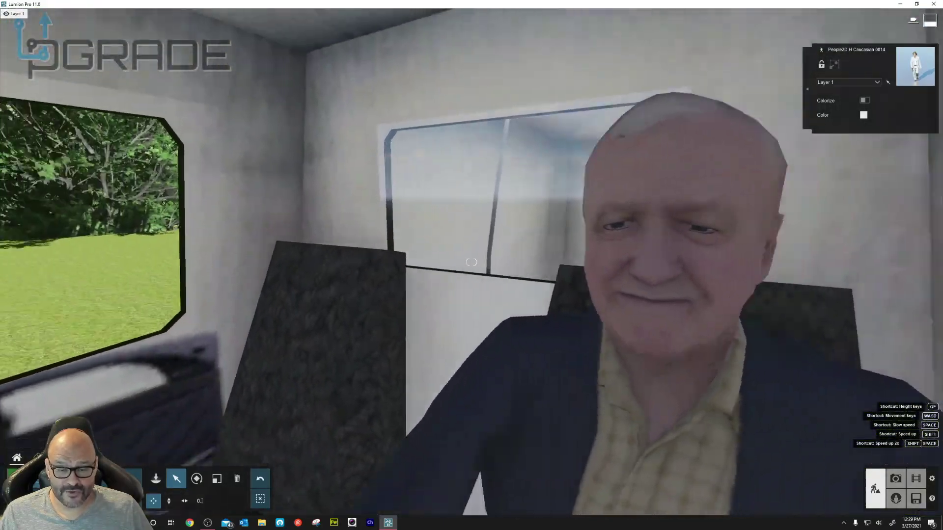
{"action": "key", "text": "d"}
{"action": "right_click_drag", "start_coordinate": [472, 262], "coordinate": [305, 262]}
{"action": "key", "text": "w"}
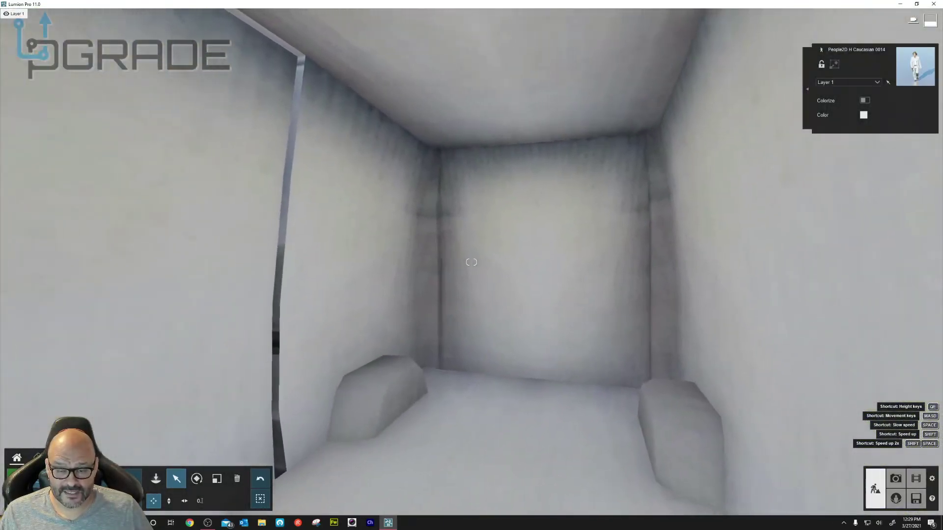
Approach the crane and examine the operator with the yellow hard hat in its cab from the front.
{"action": "key", "text": "w"}
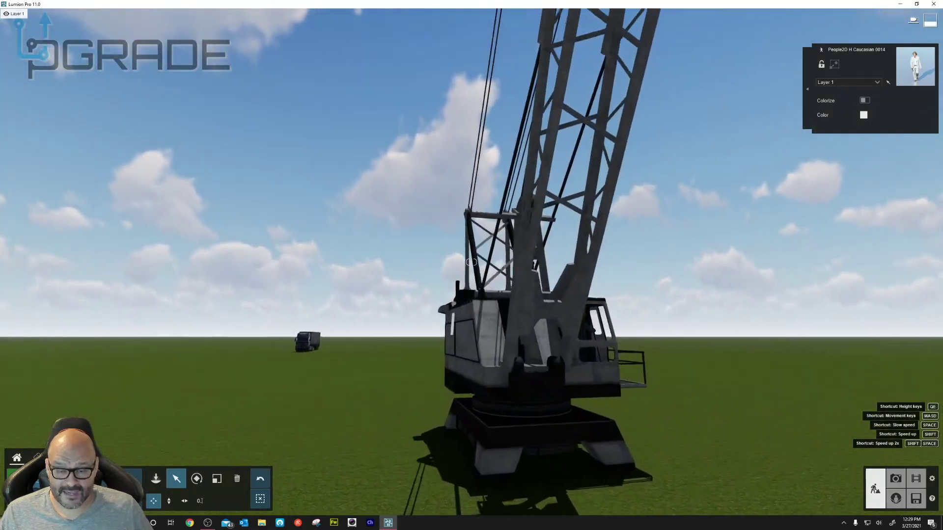
{"action": "key", "text": "w"}
{"action": "right_click_drag", "start_coordinate": [471, 263], "coordinate": [383, 296]}
{"action": "key", "text": "d"}
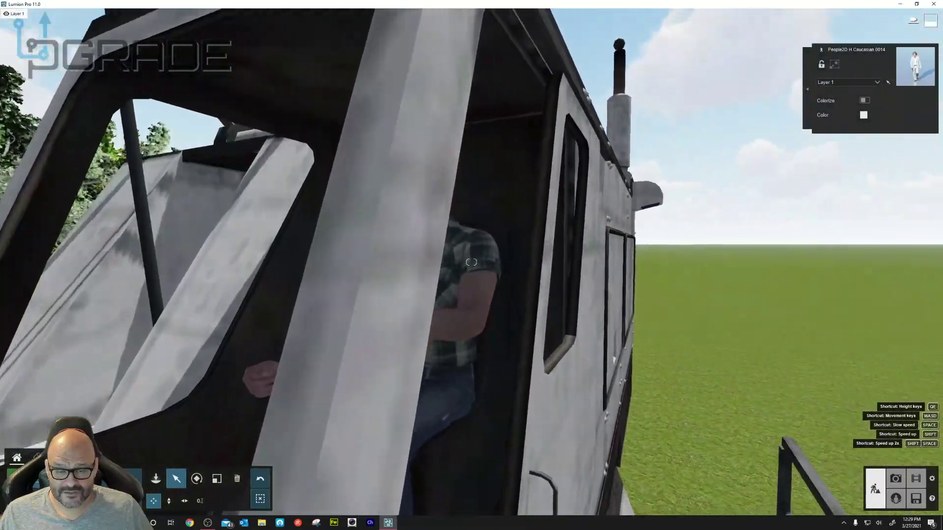
{"action": "key", "text": "s"}
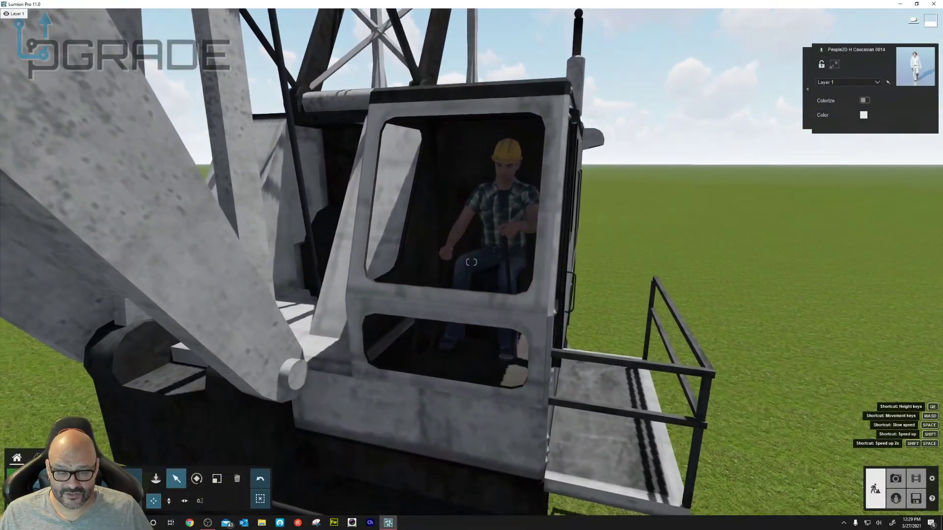
{"action": "key", "text": "d"}
Approach the dark semi-trailer truck on the open grass and examine its windshield and driver up close.
{"action": "right_click_drag", "start_coordinate": [472, 263], "coordinate": [388, 245]}
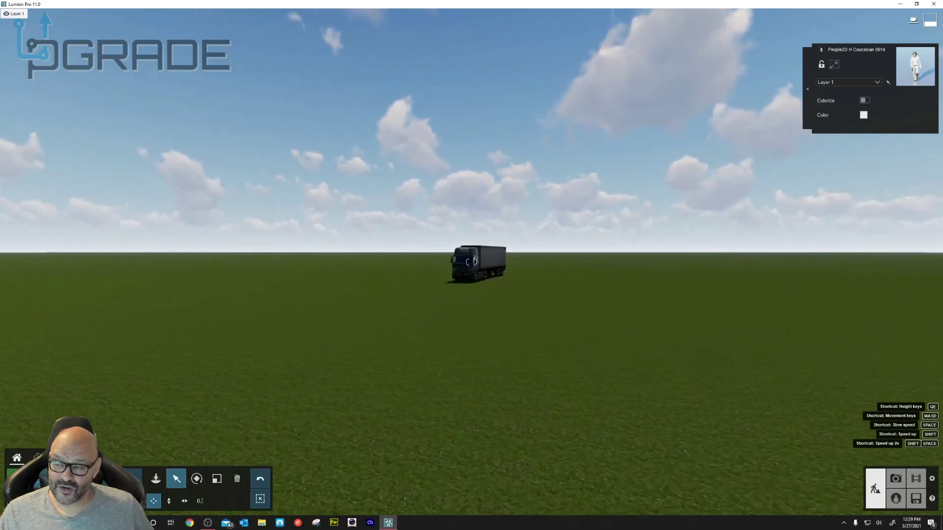
{"action": "key", "text": "w"}
{"action": "right_click_drag", "start_coordinate": [472, 262], "coordinate": [475, 255]}
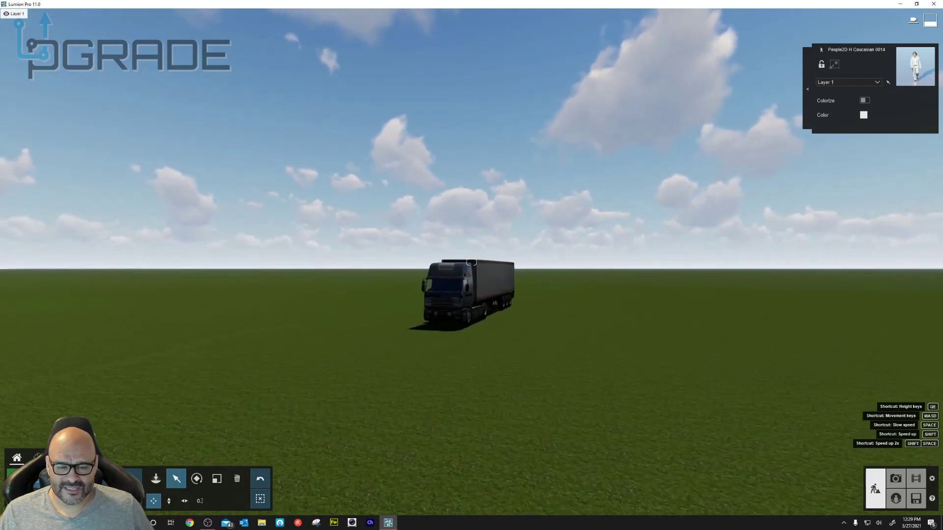
{"action": "key", "text": "w"}
{"action": "right_click_drag", "start_coordinate": [471, 262], "coordinate": [462, 287]}
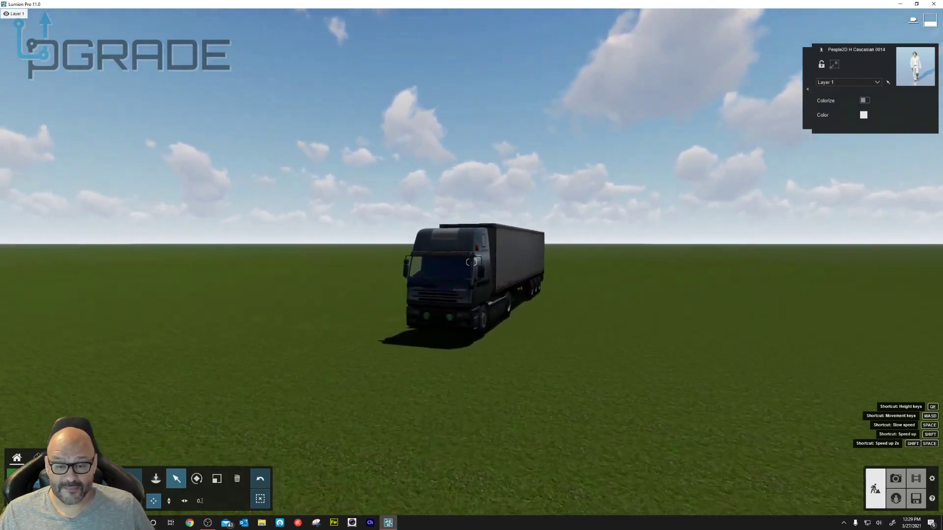
{"action": "key", "text": "w"}
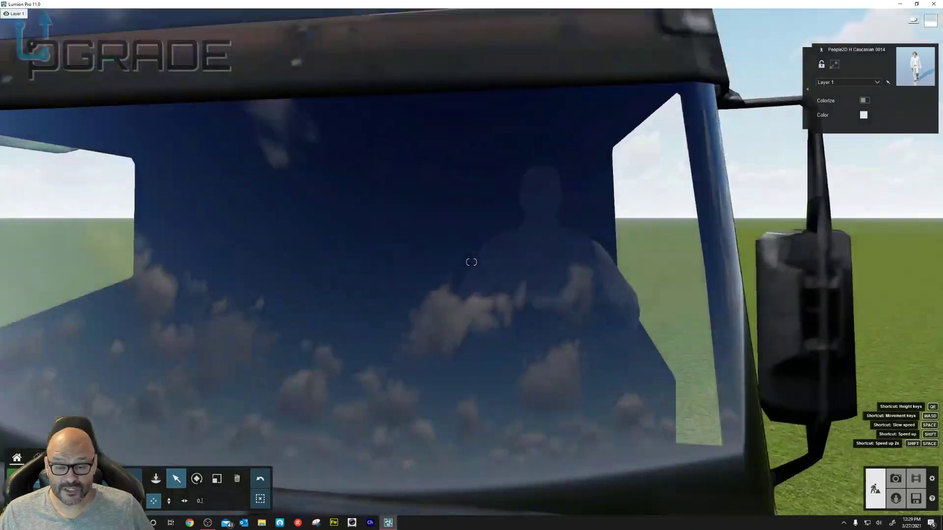
{"action": "key", "text": "w"}
{"action": "mouse_move", "coordinate": [471, 262]}
{"action": "right_mouse_down"}
{"action": "mouse_move", "coordinate": [520, 264]}
{"action": "mouse_move", "coordinate": [495, 253]}
{"action": "mouse_move", "coordinate": [525, 263]}
{"action": "mouse_move", "coordinate": [482, 262]}
{"action": "mouse_move", "coordinate": [604, 268]}
{"action": "mouse_move", "coordinate": [471, 262]}
{"action": "right_mouse_up"}
Travel back from the truck past the rear of the crane and the white van toward the bus.
{"action": "key", "text": "s"}
{"action": "key", "text": "s"}
{"action": "key", "text": "a"}
{"action": "key", "text": "a"}
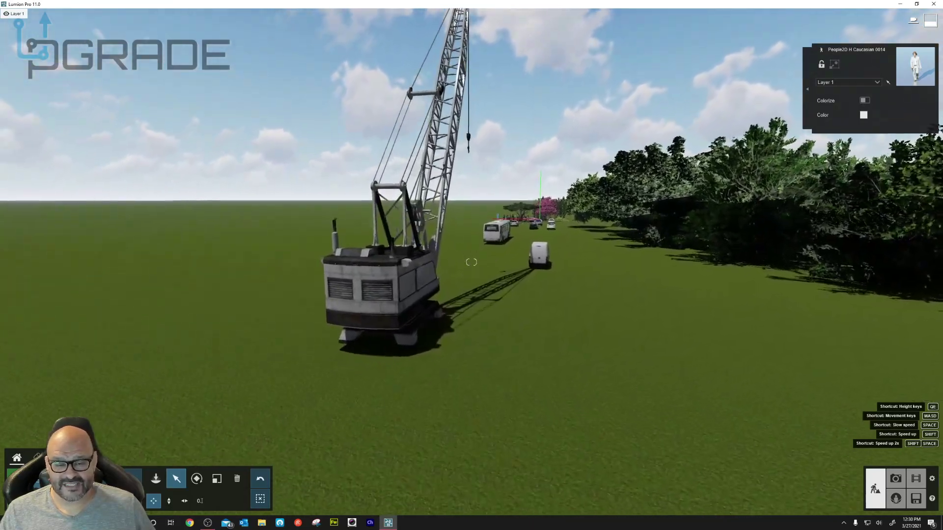
{"action": "key", "text": "w"}
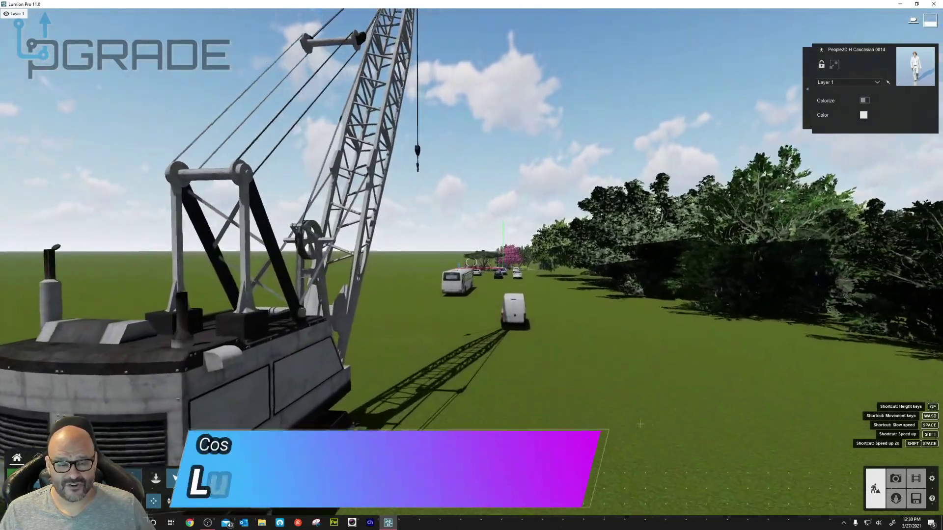
{"action": "key", "text": "w"}
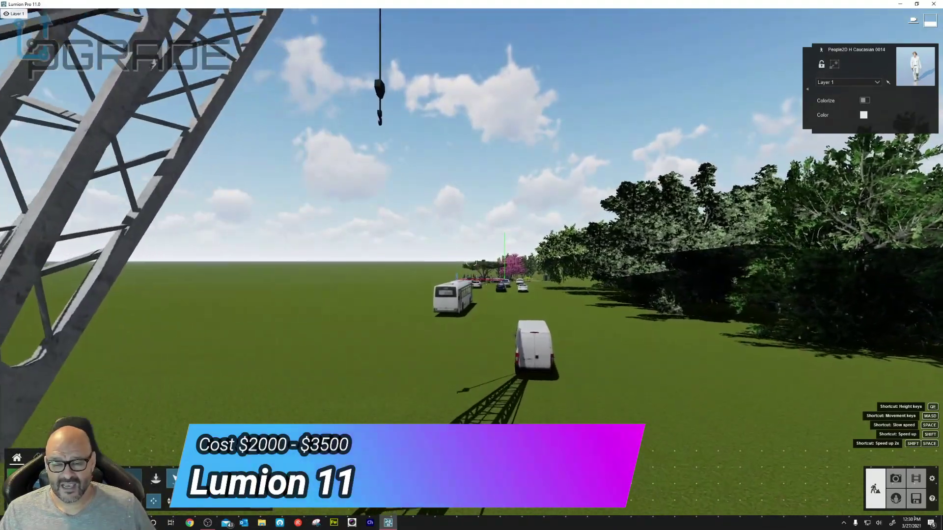
{"action": "key", "text": "w"}
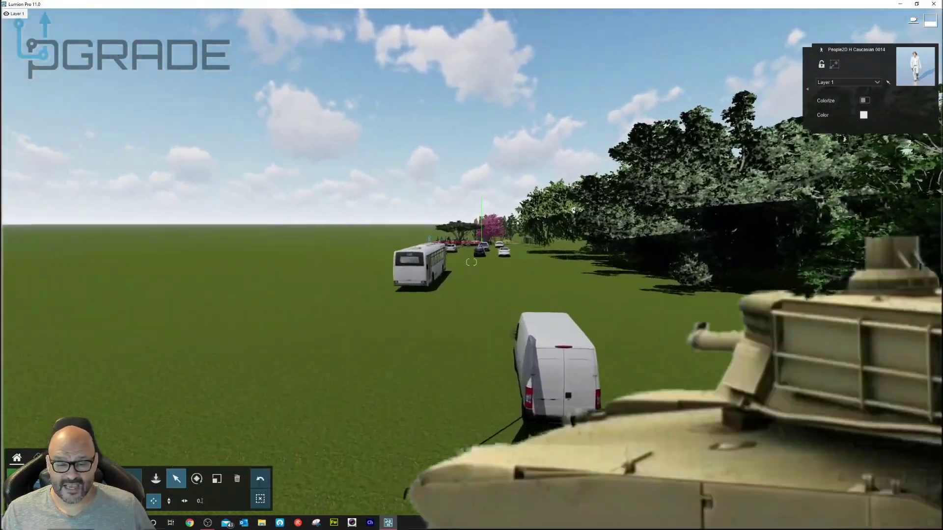
{"action": "key", "text": "w"}
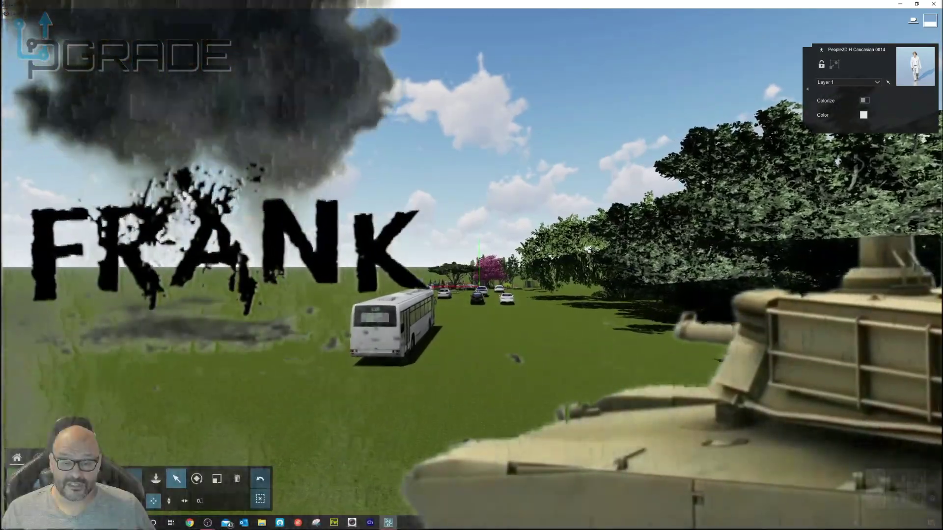